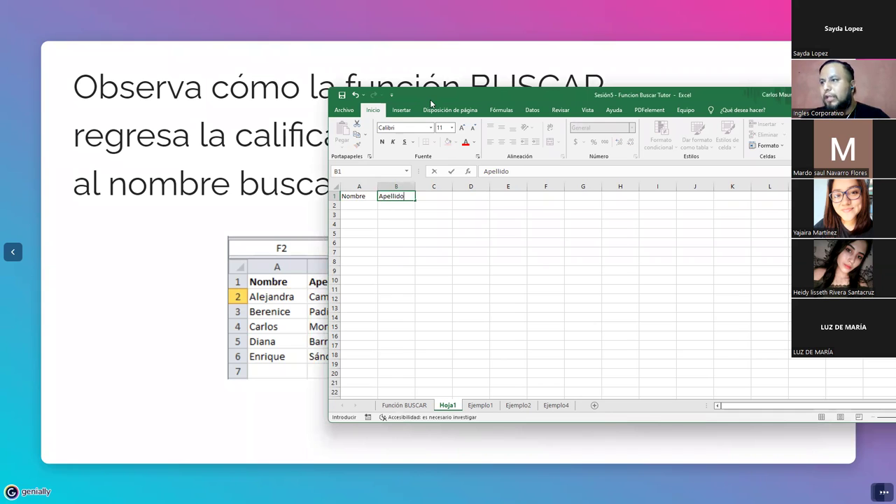
Step: Enter the header Calificacion in C1 and place the window beside the slide
click(242, 145)
text(Calificacion)
key(Return)
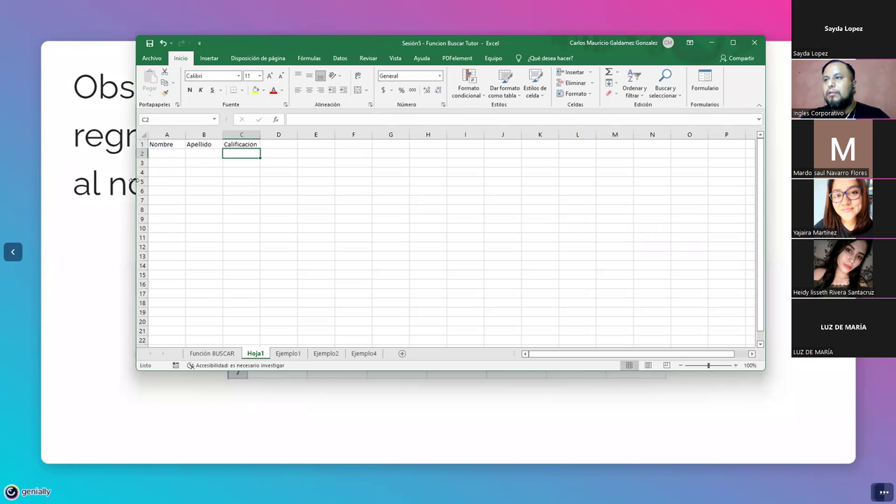
drag(133, 181, 444, 181)
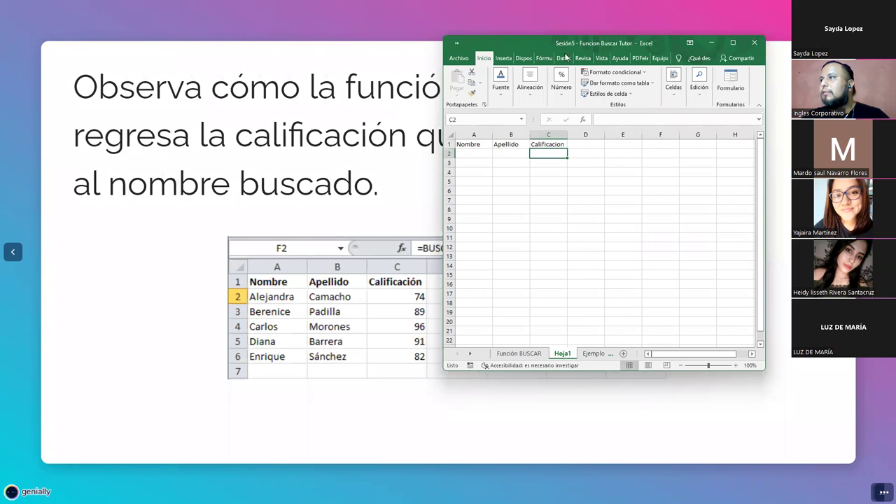
drag(561, 40, 652, 90)
scroll(638, 234, up, 4)
Step: Enter the names Alejandra and Berenice in A2 and A3
click(588, 217)
text(Alejhandr)
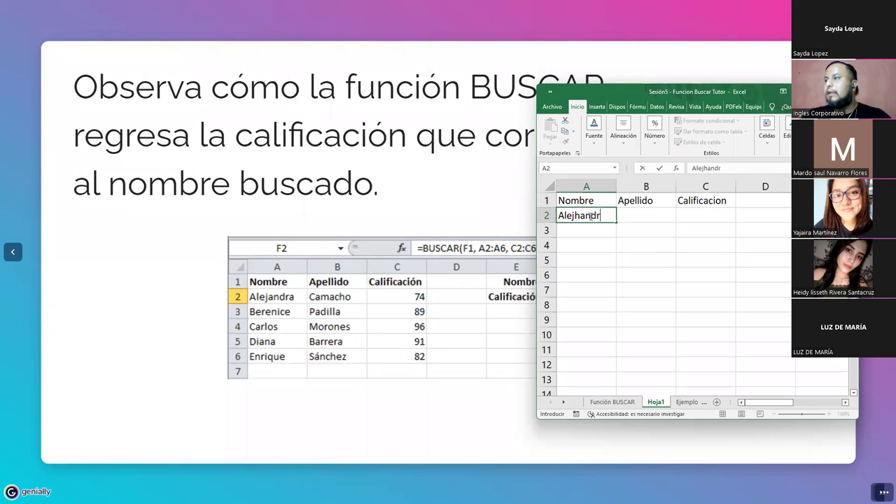
key(BackSpace)
key(BackSpace)
key(BackSpace)
key(BackSpace)
text(jandra)
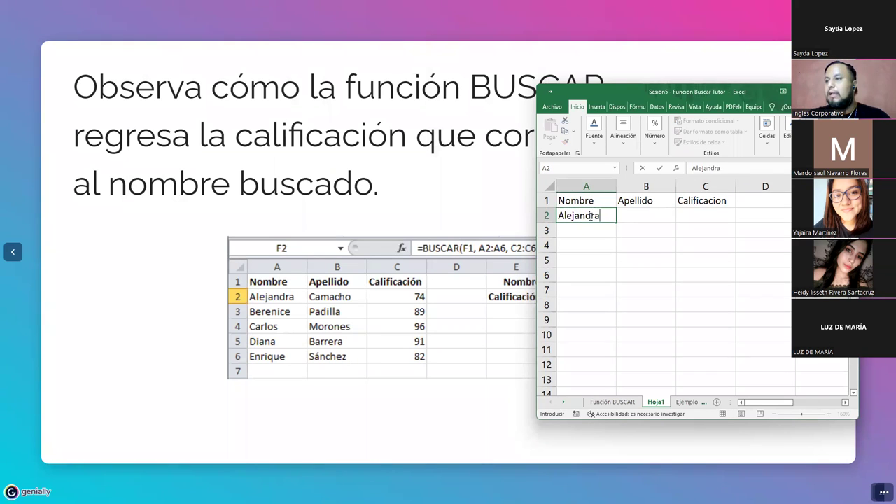
key(Return)
text(Berenice)
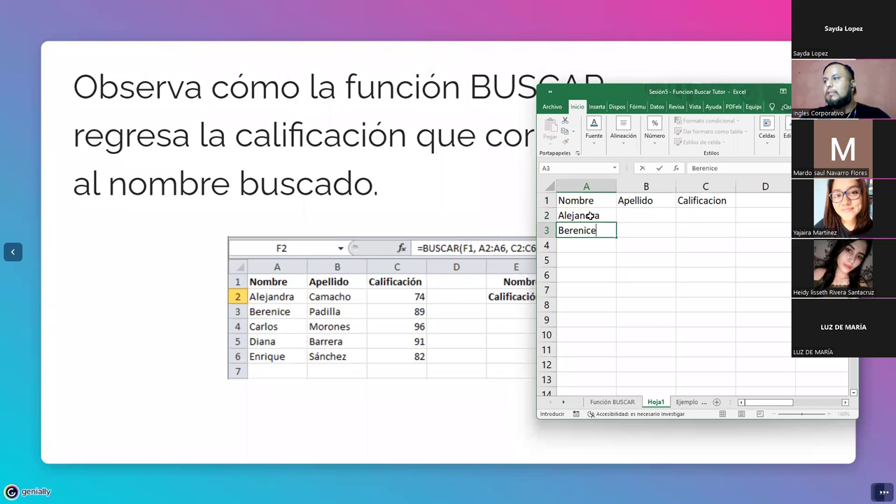
key(Return)
Step: Enter the names Carlos, Diana and Enrique in A4 through A6
text(Carñpo)
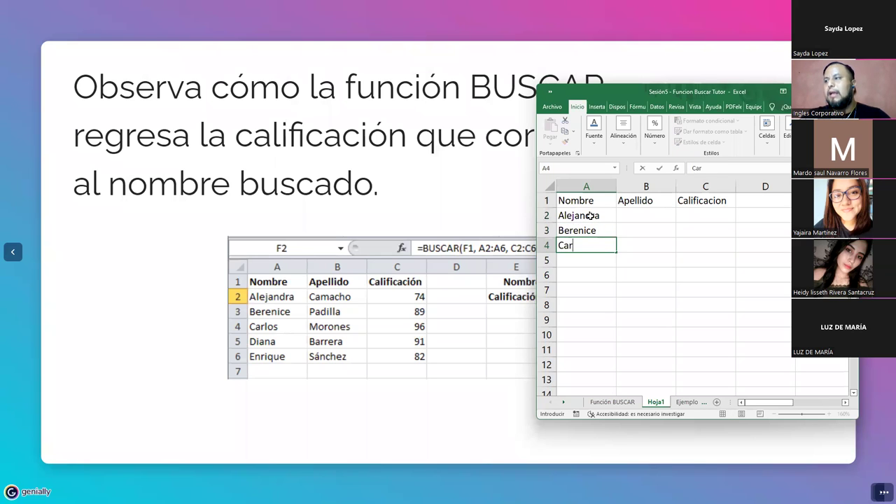
key(BackSpace)
key(BackSpace)
key(BackSpace)
text(los)
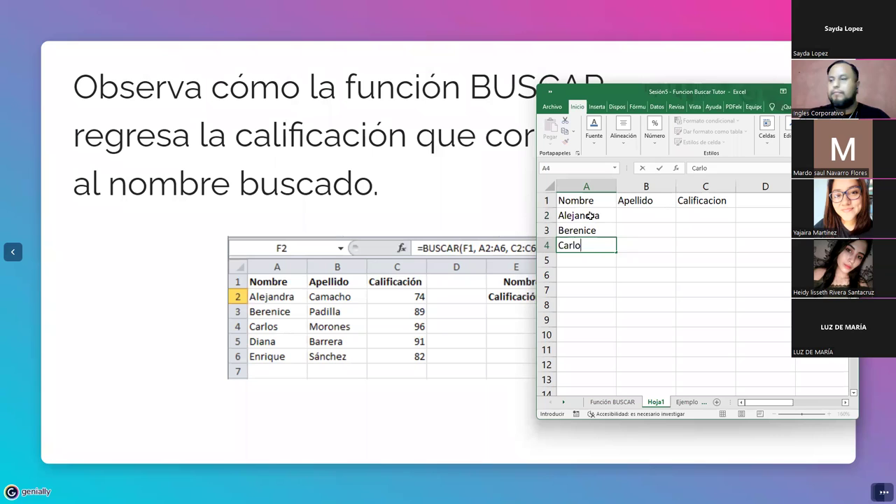
key(Return)
text(Diana)
key(Return)
text(B)
key(BackSpace)
text(Eriqu)
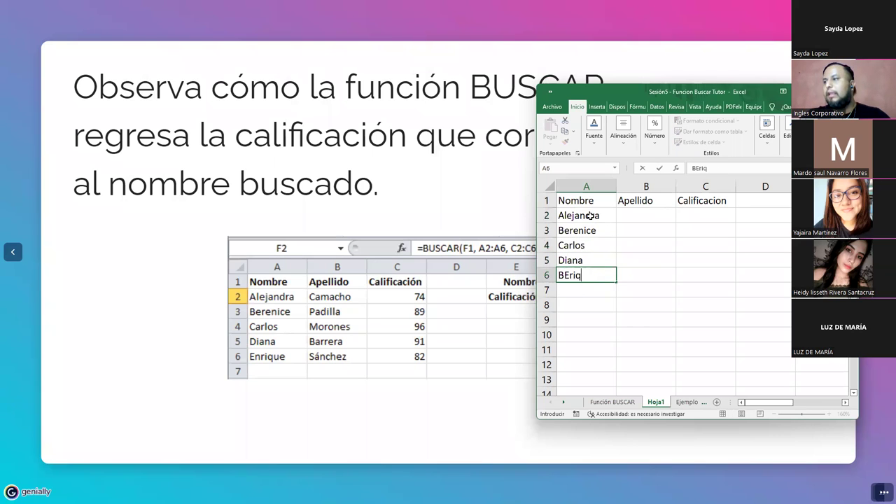
key(BackSpace)
key(BackSpace)
key(BackSpace)
key(BackSpace)
key(BackSpace)
key(BackSpace)
text(Enrique)
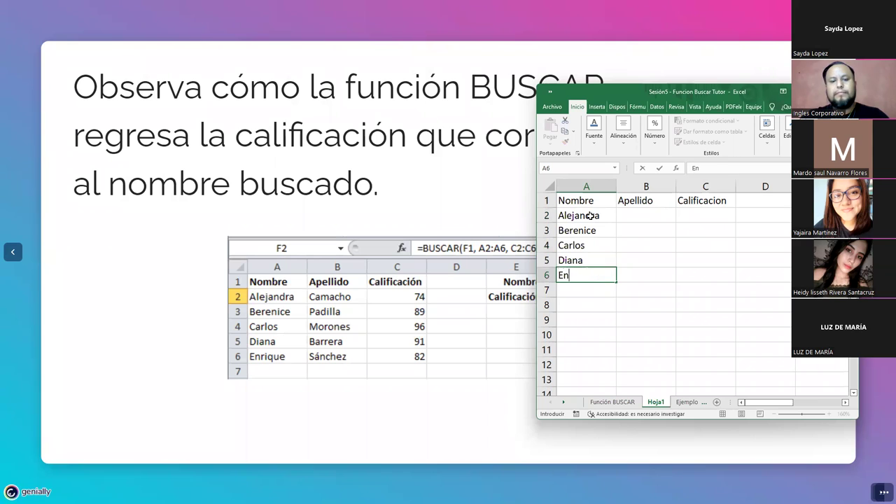
key(Return)
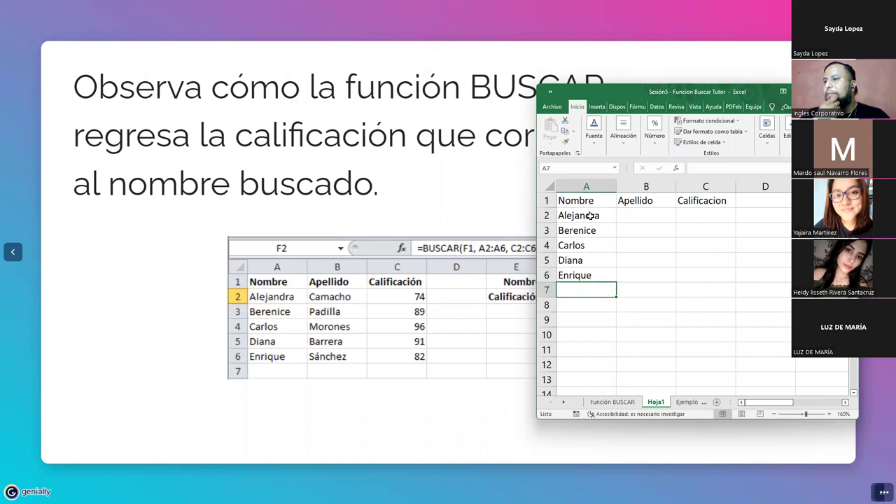
key(Tab)
key(Up)
key(Up)
key(Up)
key(Up)
key(Up)
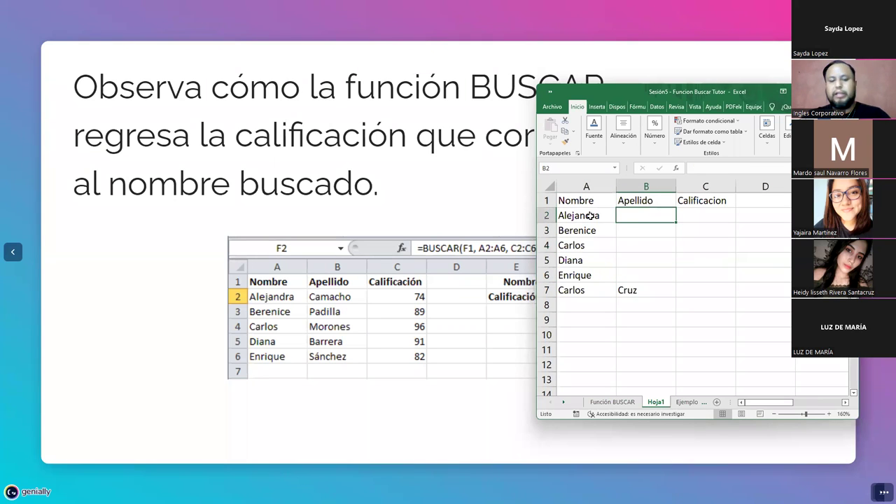
Step: Enter the surnames Camcho, Padilla, Morones, Barrera and Sanchez in B2:B6
key(Return)
key(Return)
key(Return)
key(Return)
key(Tab)
Step: Enter the grades 74, 89, 96, 91, 82 and 100 in C2:C7
key(Up)
key(Up)
key(Up)
key(Up)
text(74)
key(Return)
text(89)
key(Return)
text(9)
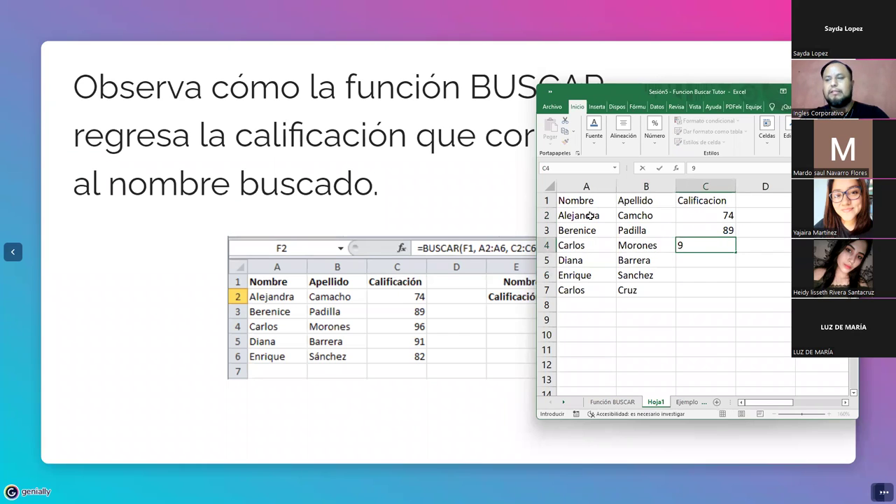
text(6)
key(Return)
text(91)
key(Return)
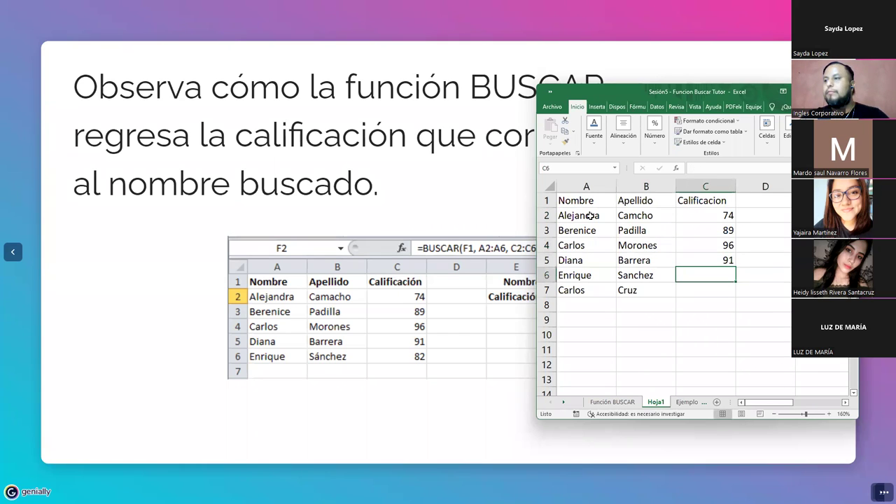
text(82)
key(Return)
text(100)
key(Return)
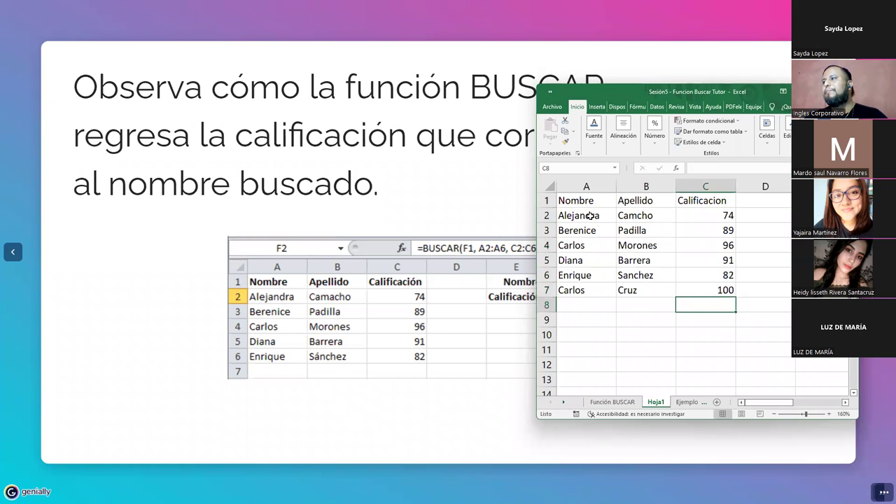
drag(706, 91, 315, 77)
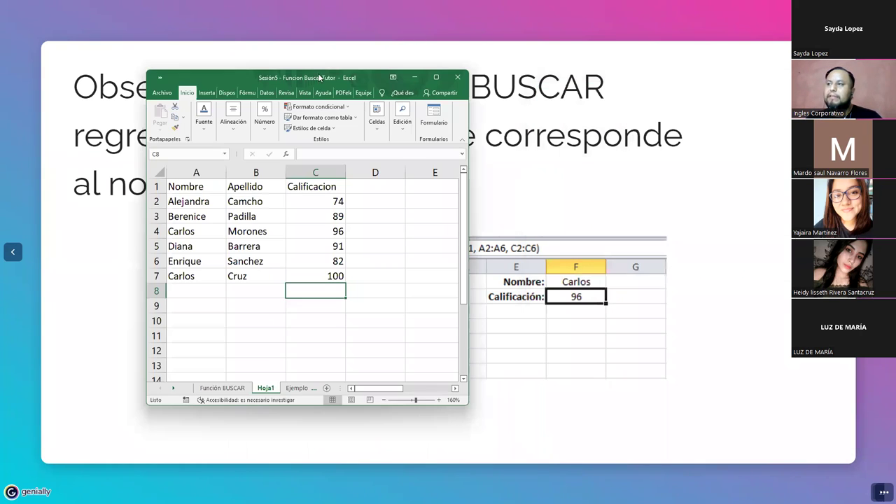
Step: Add the labels Nombre in E1 and Calificacion: in E2
drag(467, 221, 733, 222)
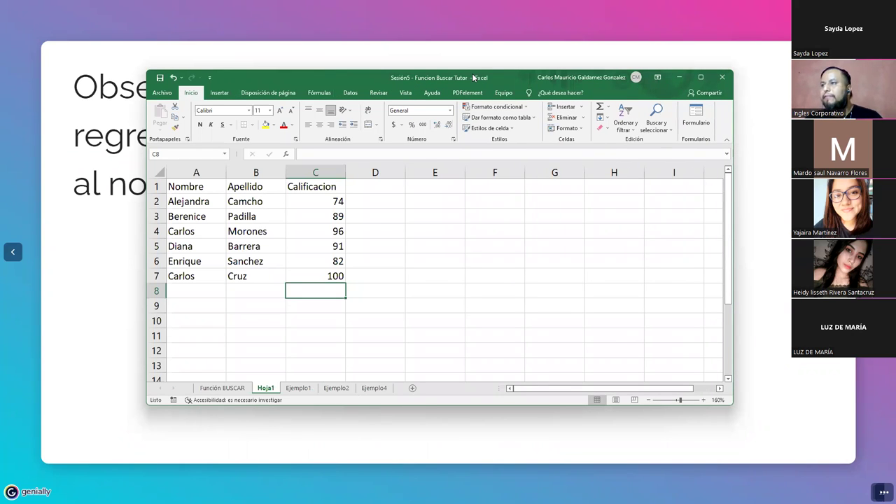
drag(474, 77, 452, 59)
click(416, 172)
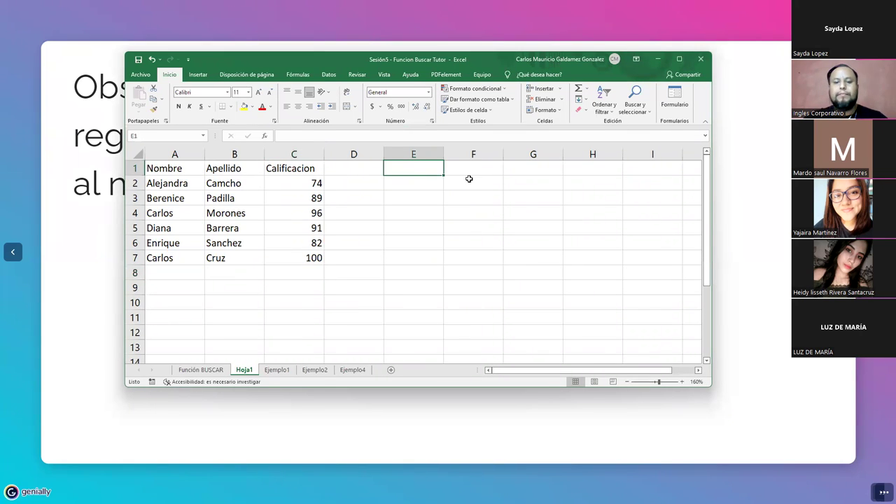
text(Nombre)
key(Return)
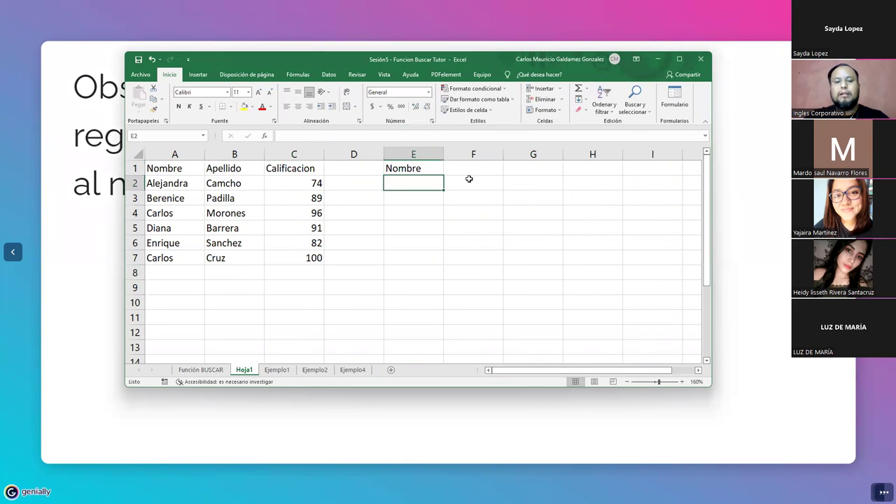
text(Calificacion:)
click(468, 180)
Step: Correct the E2 label to the accented Calificación:
click(455, 168)
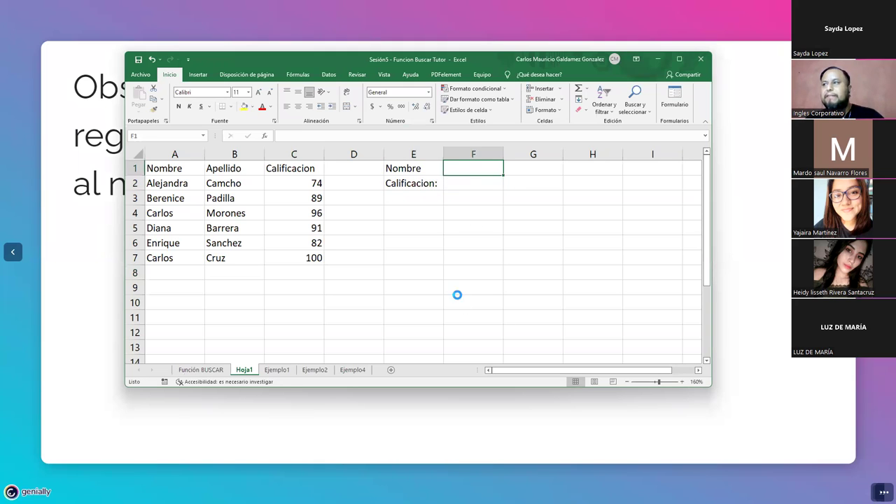
ctrl+scroll(457, 295, up, 4)
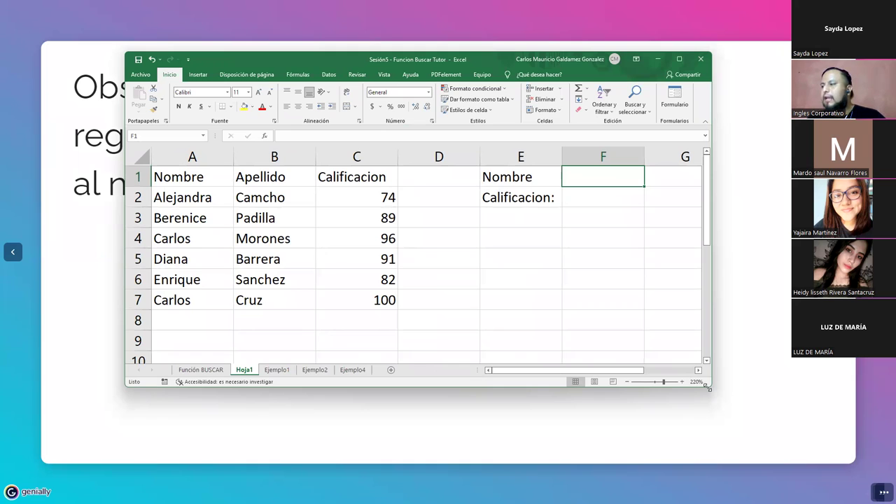
drag(708, 387, 860, 462)
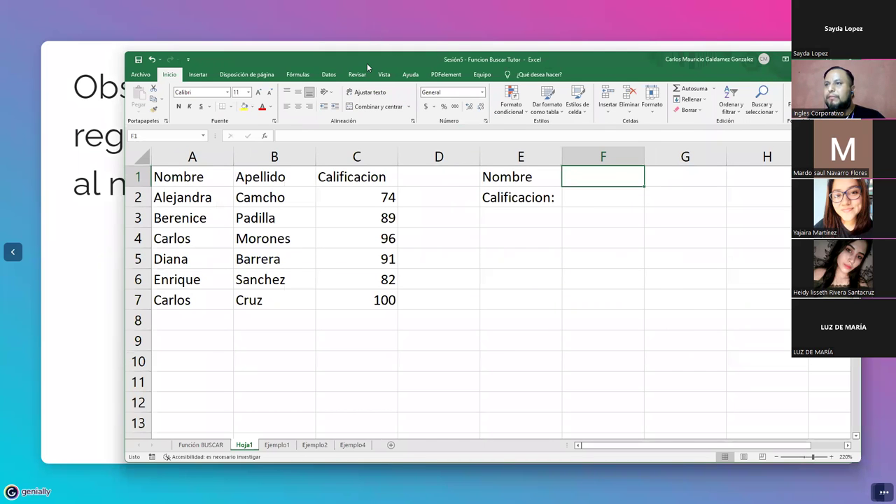
drag(367, 63, 341, 60)
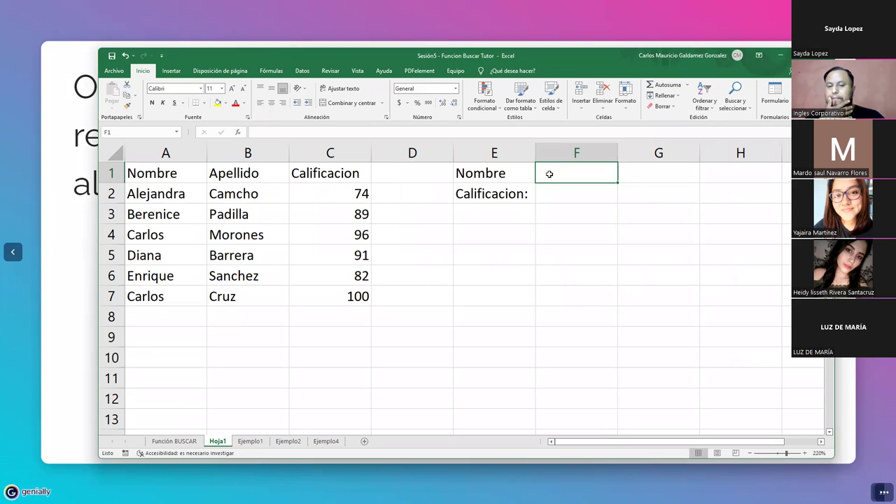
click(550, 194)
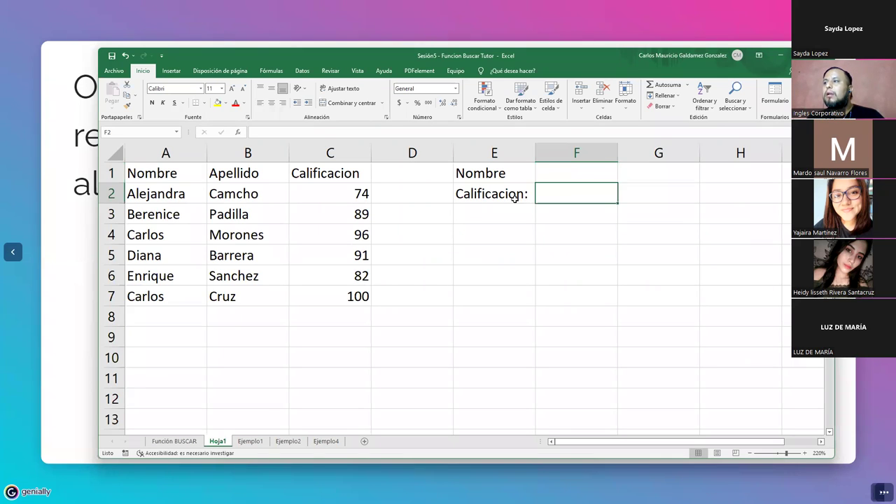
double_click(509, 196)
key(Delete)
key(Delete)
text(ió)
key(Return)
Step: Start a BUSCAR formula in F2 by typing =bus
key(Right)
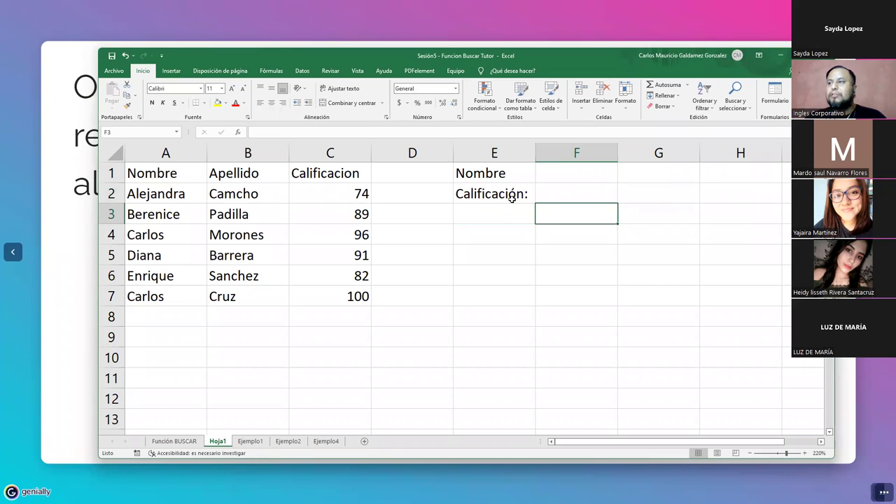
key(Up)
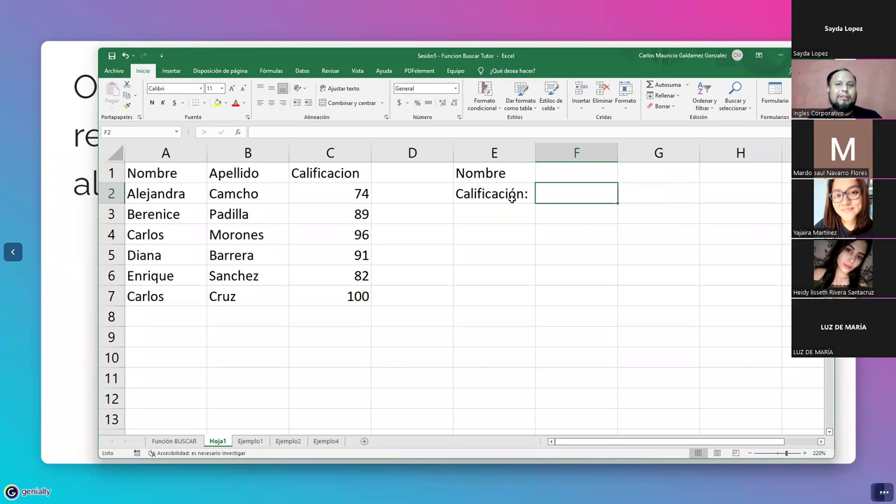
text(=)
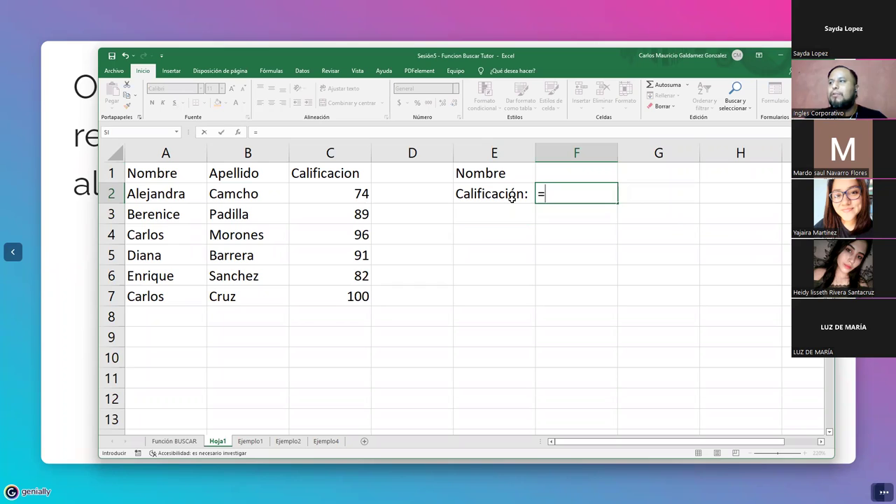
text(bus)
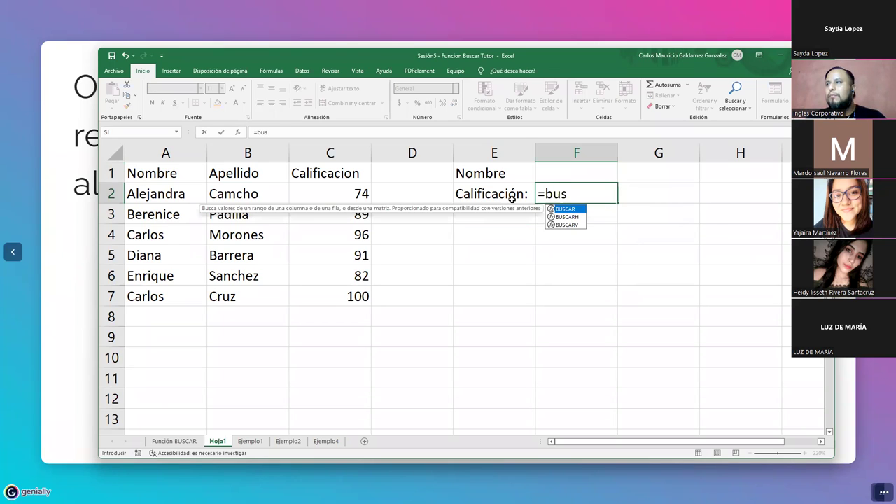
Step: Fill in BUSCAR's arguments in F2: lookup value F1, search range A2:A7, results C2:C7
key(Tab)
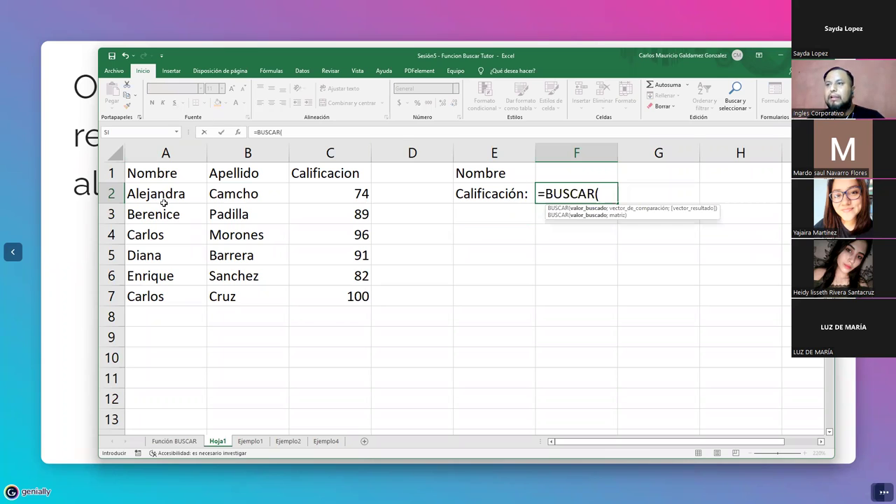
drag(152, 193, 154, 297)
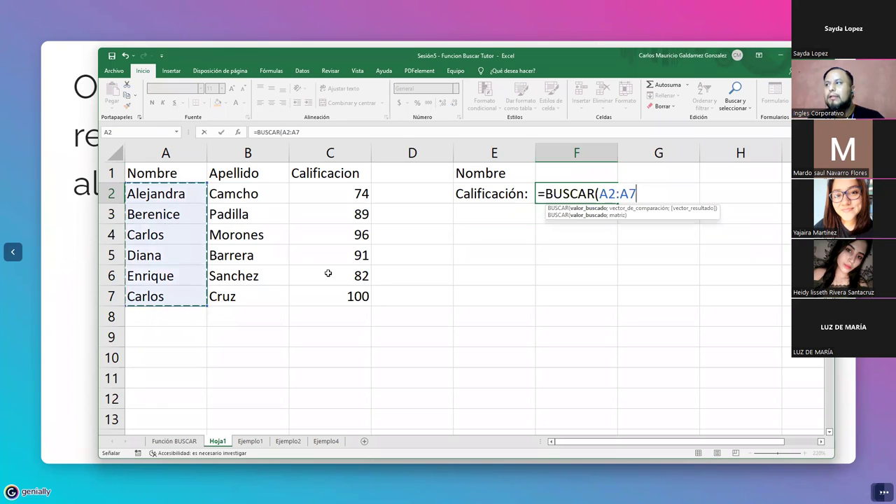
key(BackSpace)
key(BackSpace)
key(BackSpace)
key(BackSpace)
key(BackSpace)
key(BackSpace)
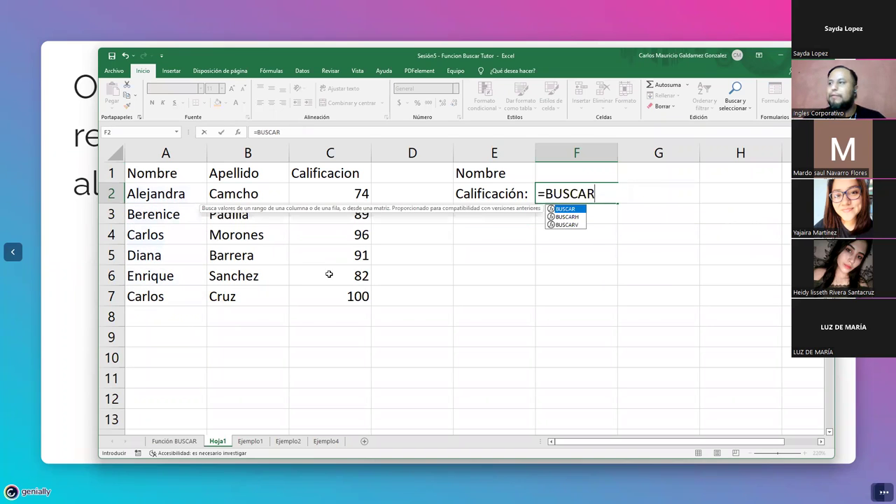
text(()
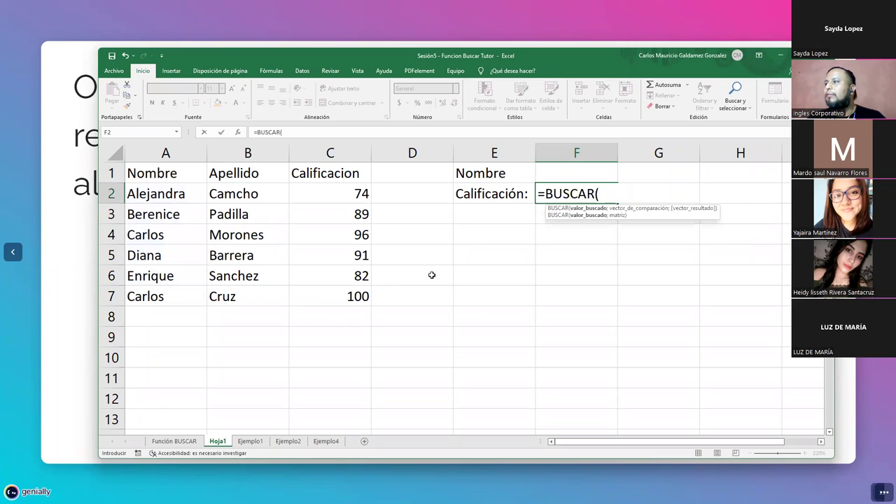
click(558, 174)
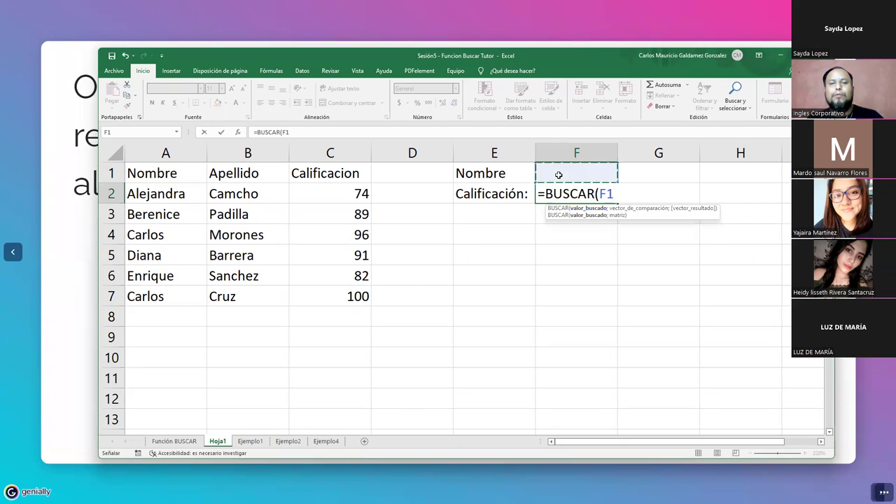
text(;)
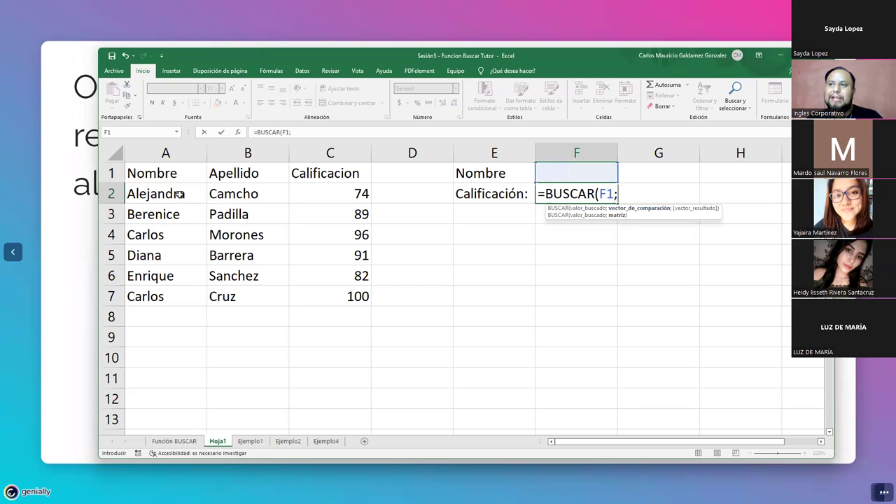
drag(168, 194, 155, 298)
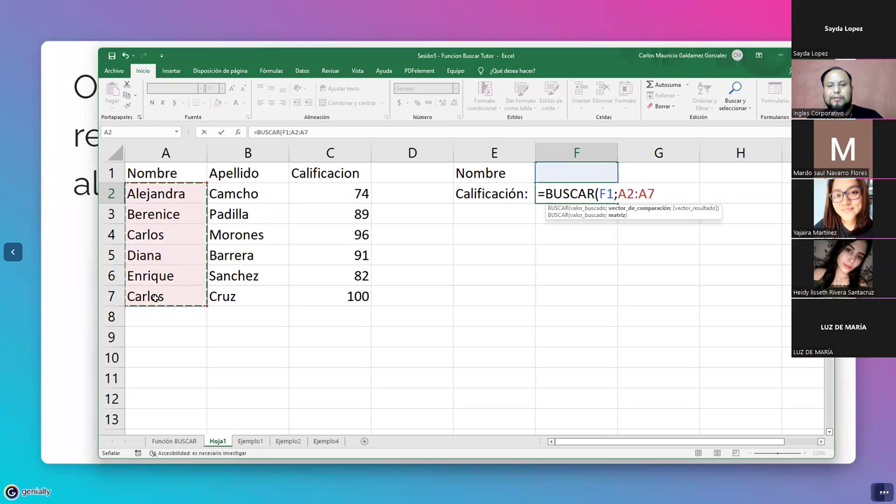
text(;)
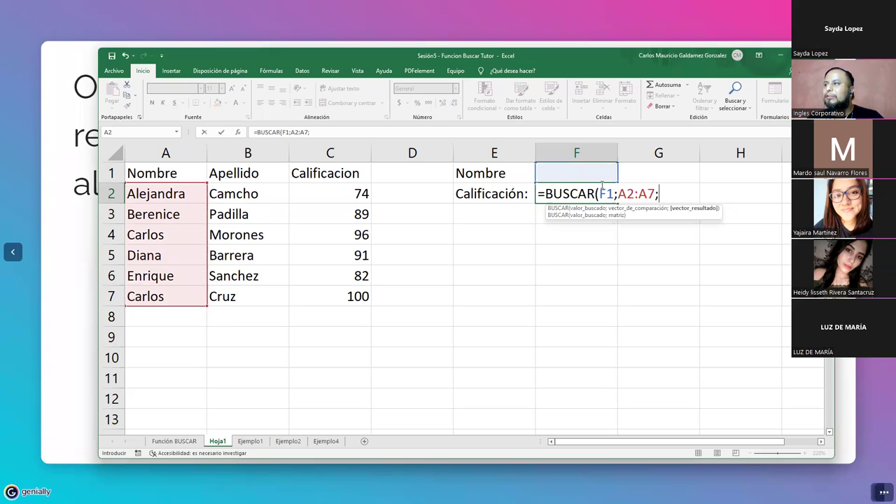
drag(310, 197, 326, 297)
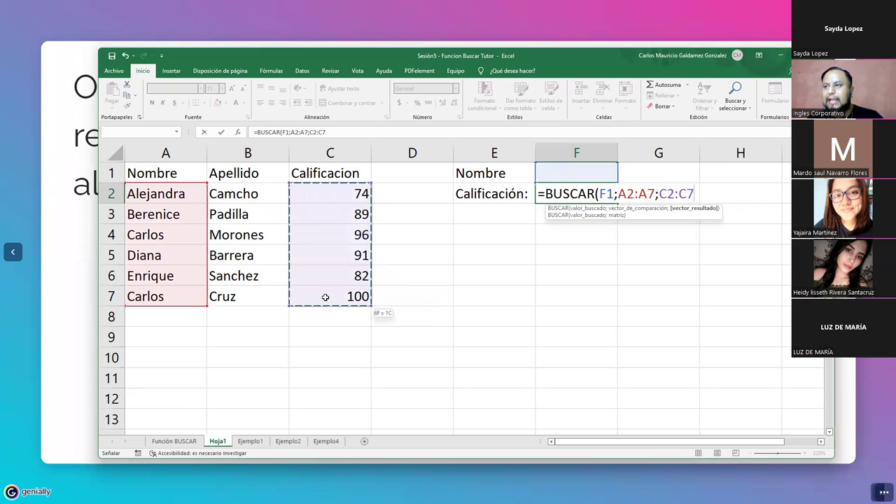
Step: Close and enter the =BUSCAR(F1;A2:A7;C2:C7) formula in F2
text())
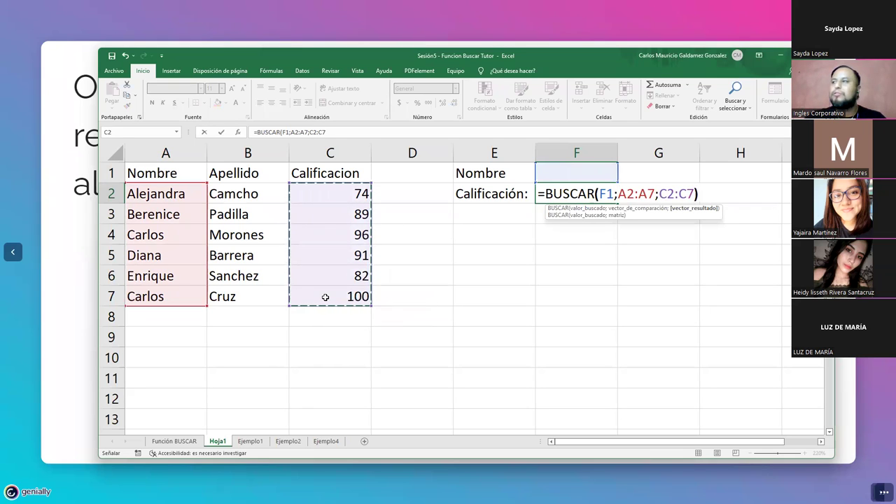
key(Return)
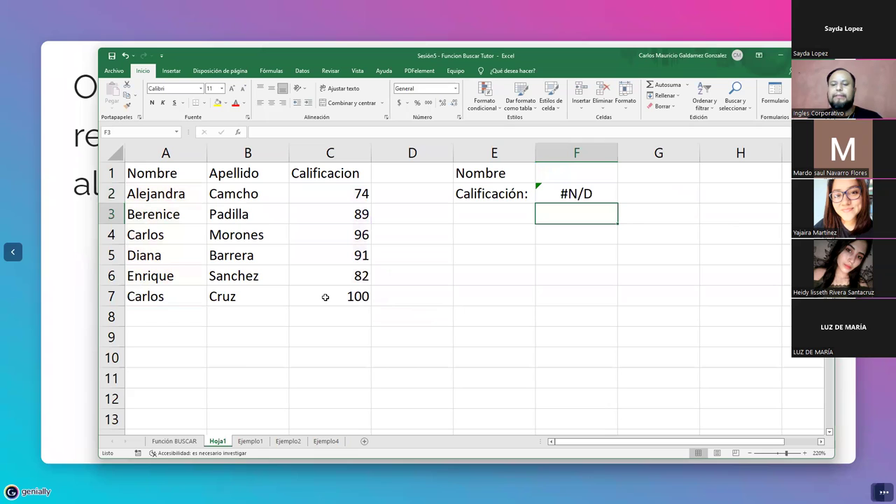
key(Up)
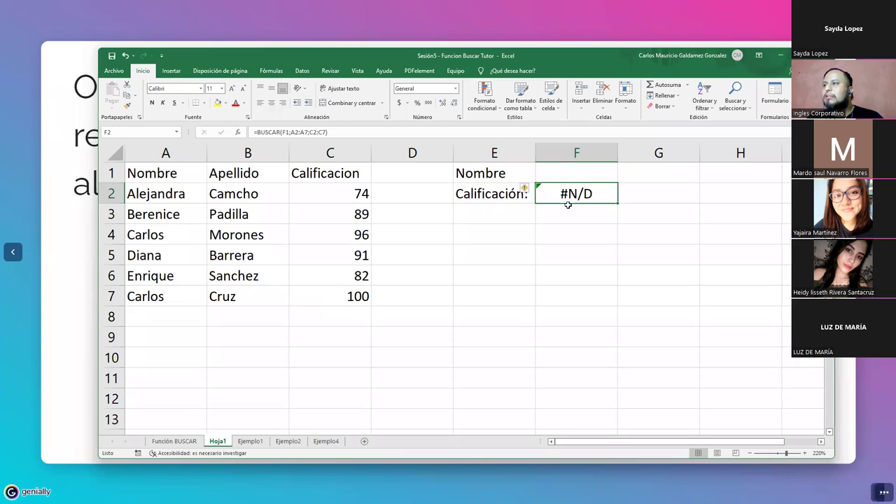
Step: Enter Carlos in F1 so F2 shows his grade, 96
click(569, 171)
text(Carlos)
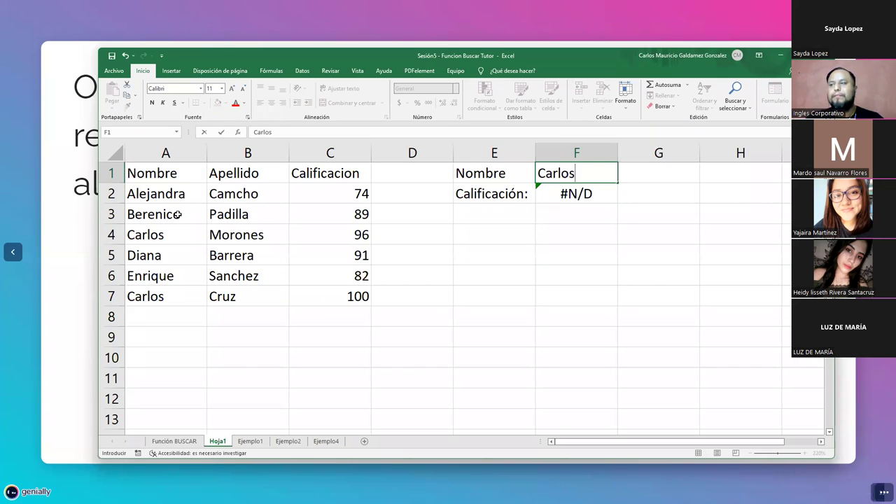
key(Return)
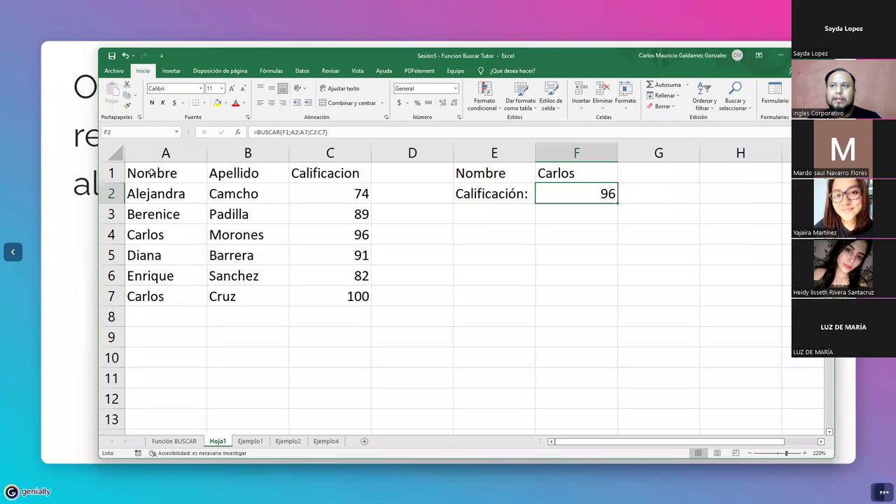
click(152, 174)
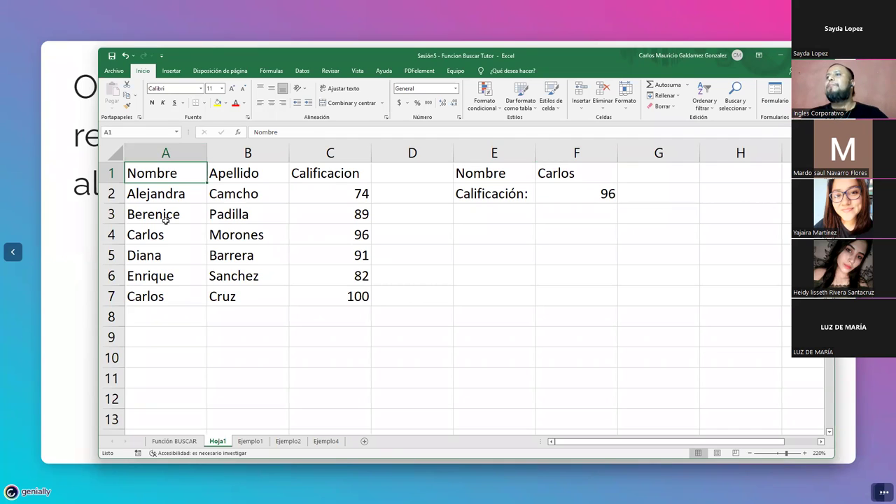
Step: Fix the B2 surname to read Camacho
double_click(236, 195)
text(a)
key(Return)
Step: Select the A1:C7 table and inspect F1 and F2, cancelling an attempted move of F2
click(177, 196)
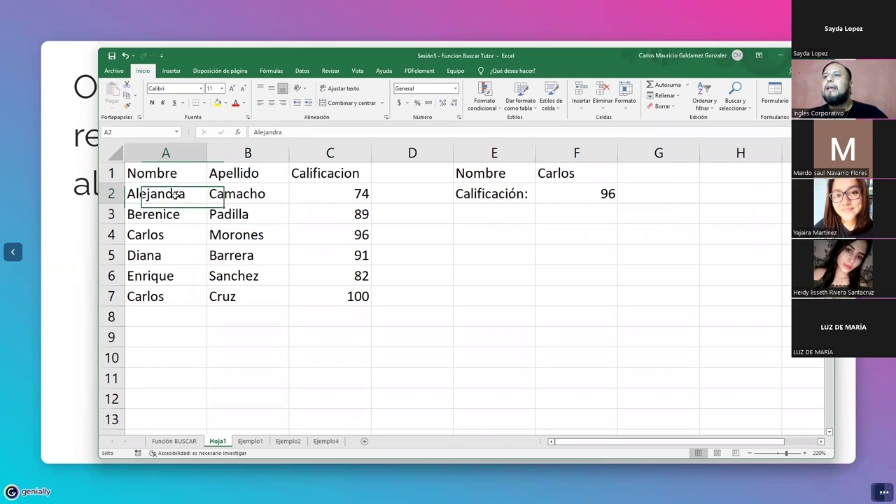
drag(147, 175, 329, 297)
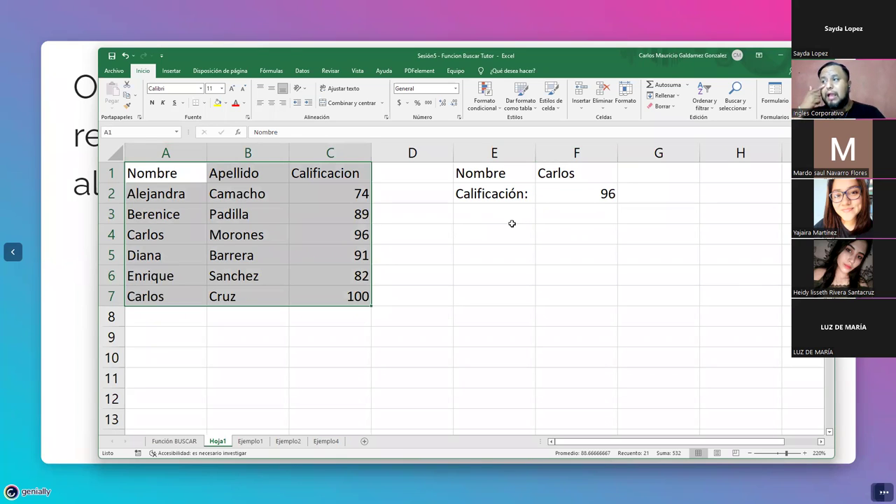
click(574, 173)
key(Down)
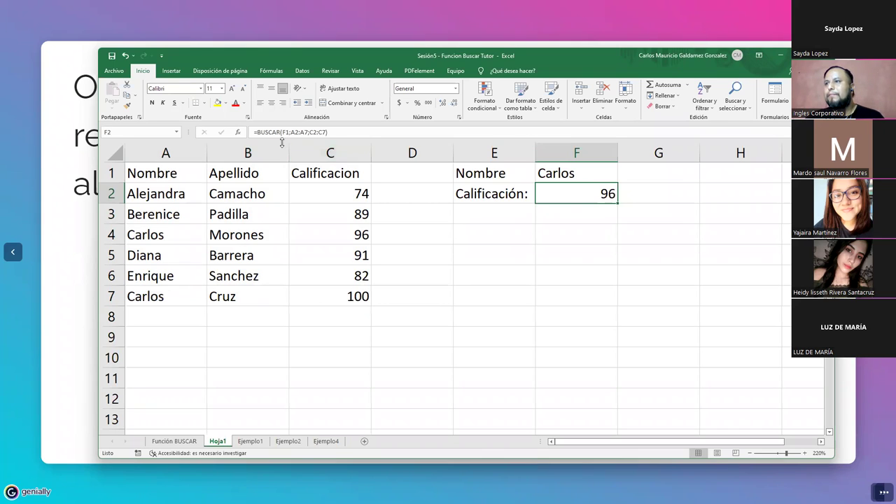
drag(574, 182, 637, 174)
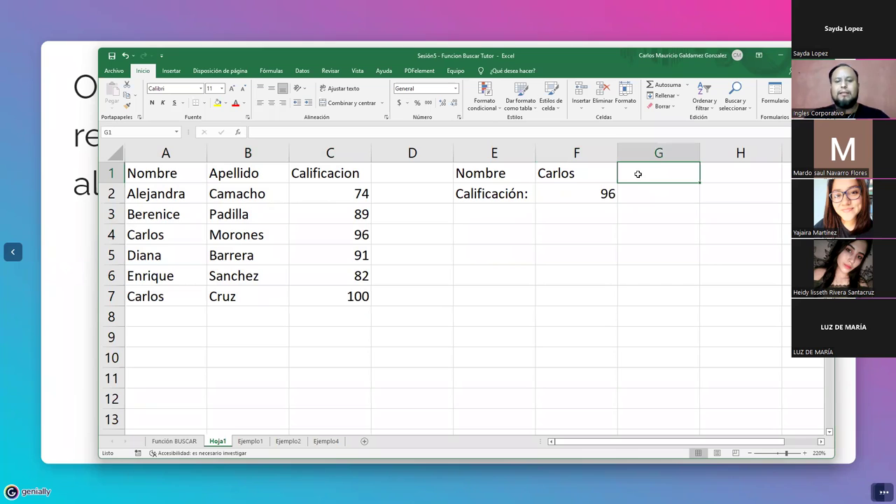
key(Escape)
drag(523, 201, 576, 226)
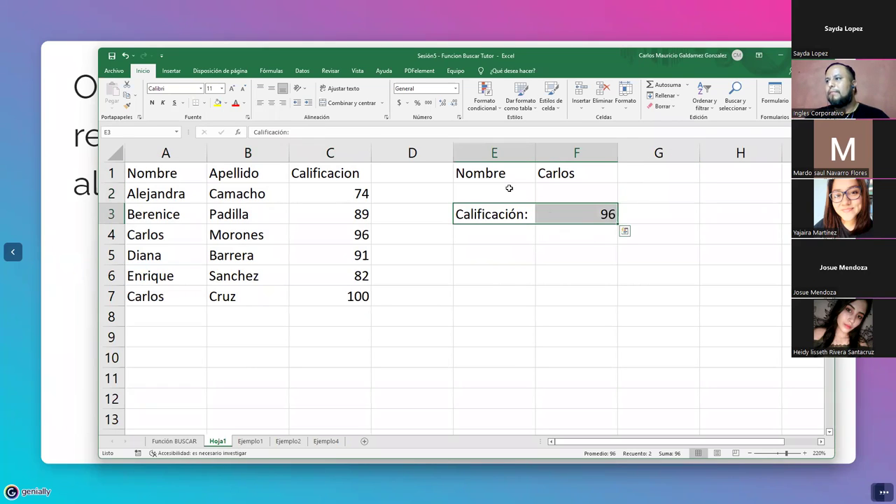
click(511, 188)
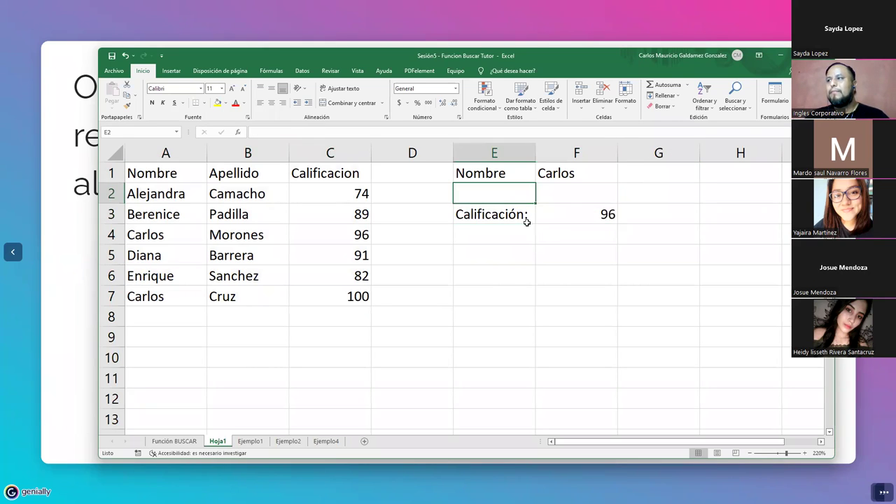
click(573, 210)
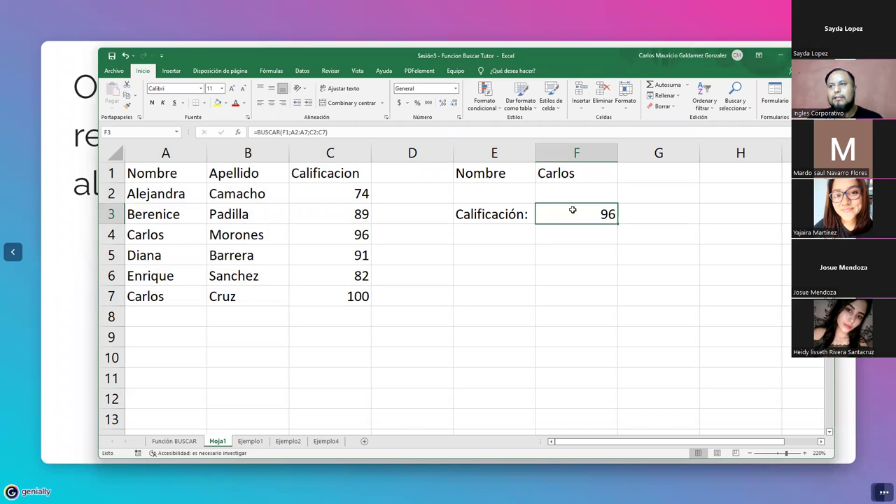
click(250, 189)
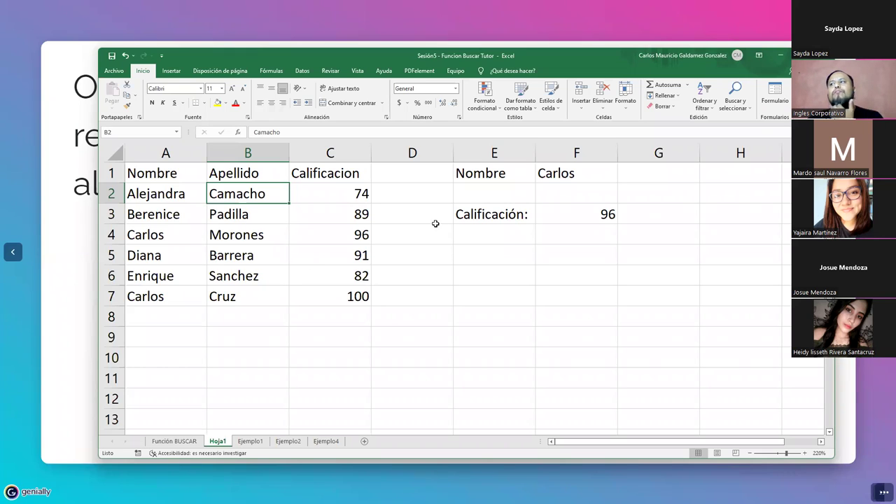
drag(479, 214, 560, 215)
drag(517, 204, 516, 185)
click(520, 190)
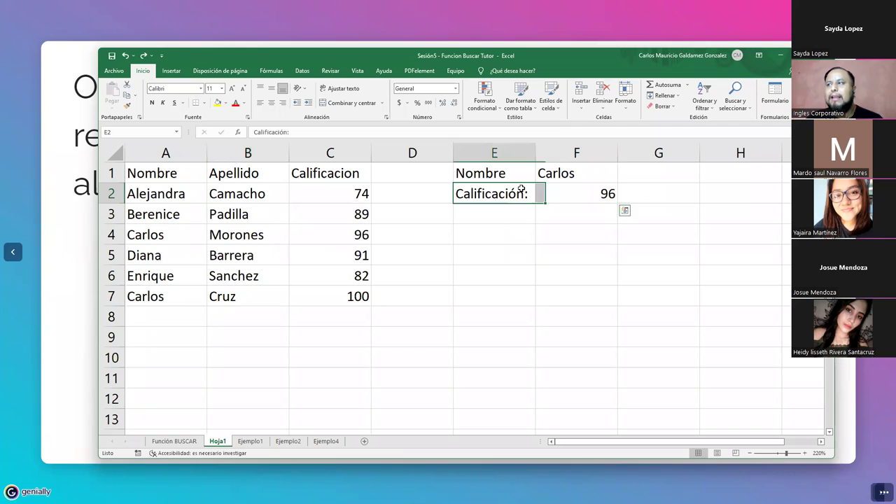
click(486, 222)
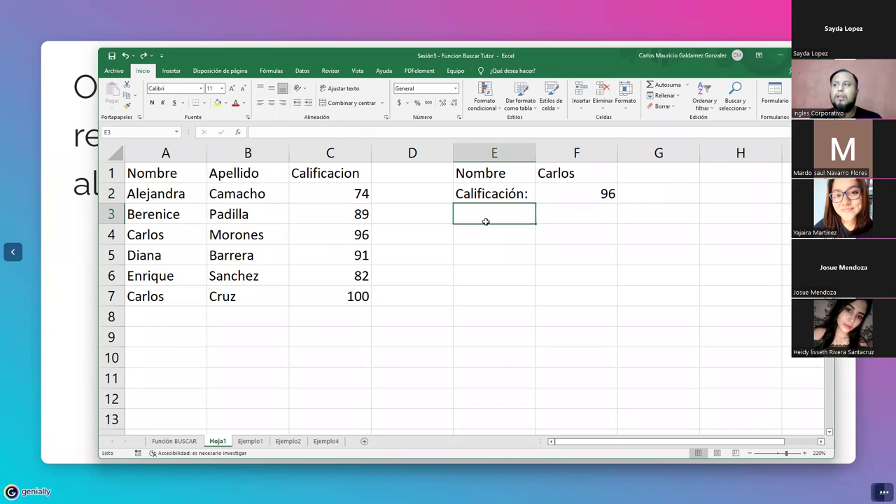
click(580, 166)
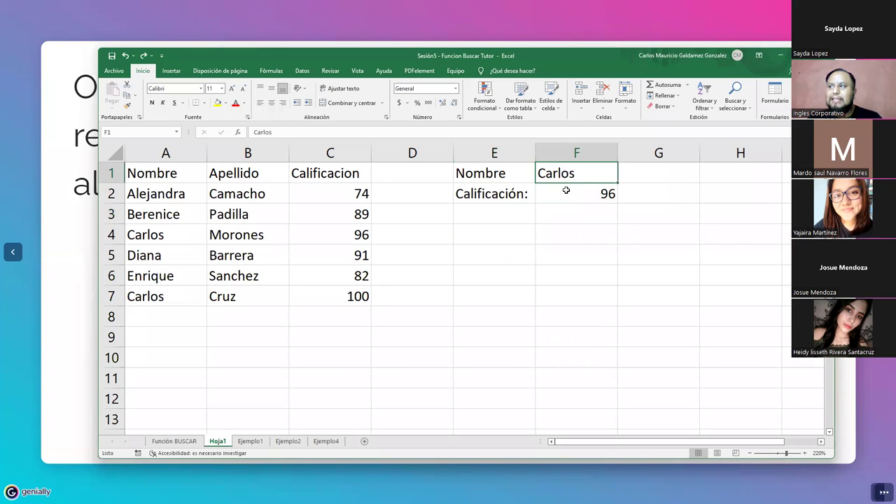
click(563, 194)
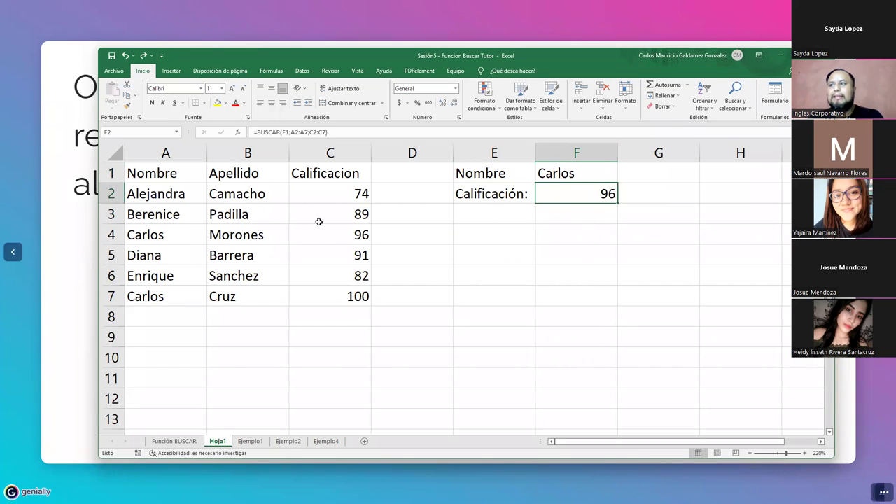
click(576, 173)
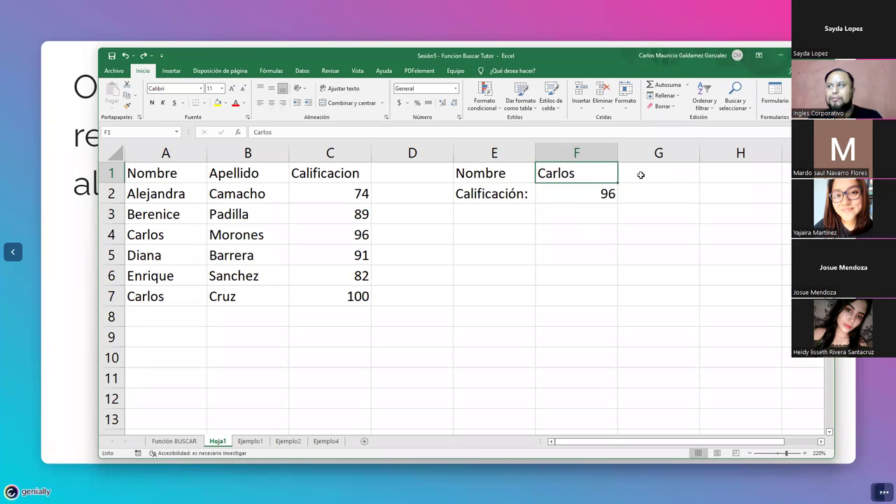
Step: Edit F2's BUSCAR formula, trying extra joining characters after F1
click(642, 173)
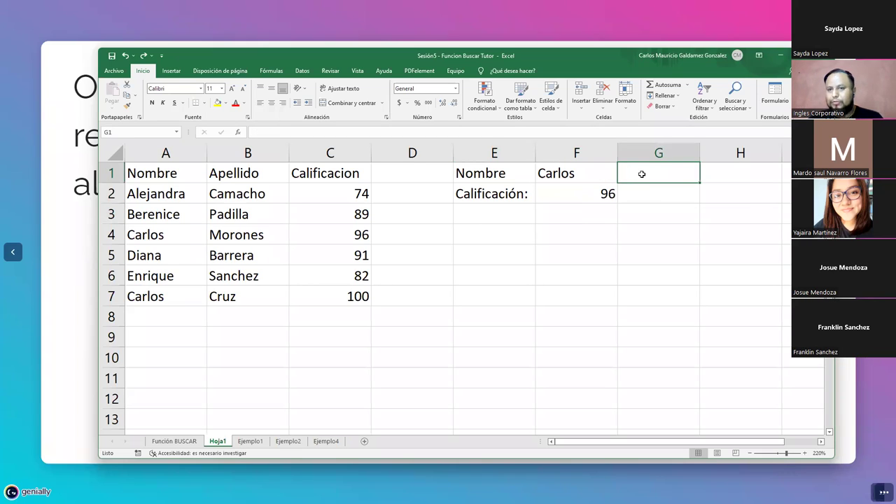
click(579, 190)
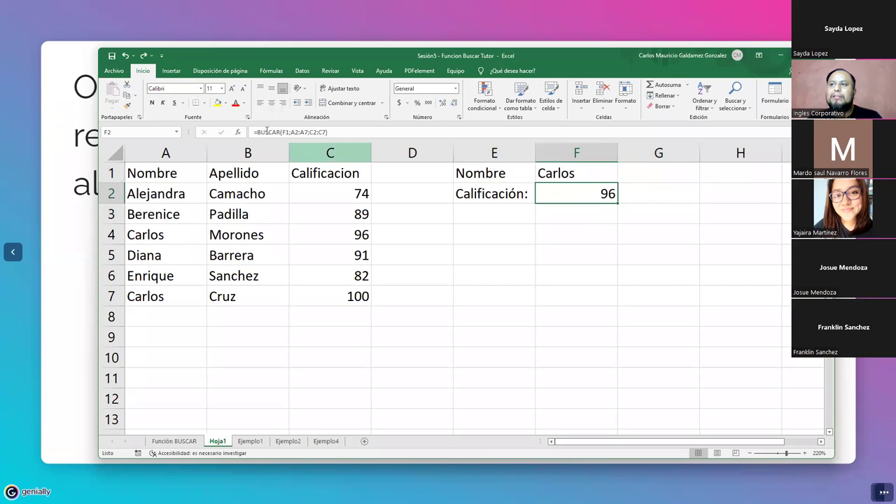
click(316, 132)
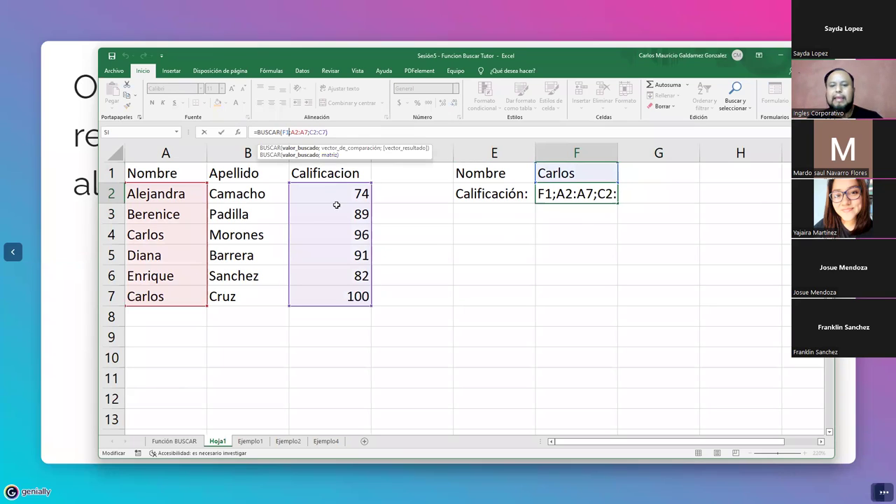
text(y)
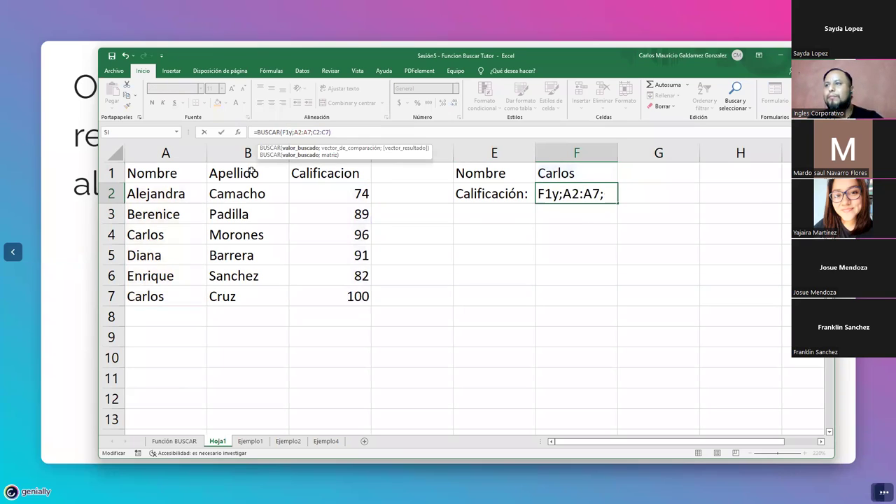
text(()
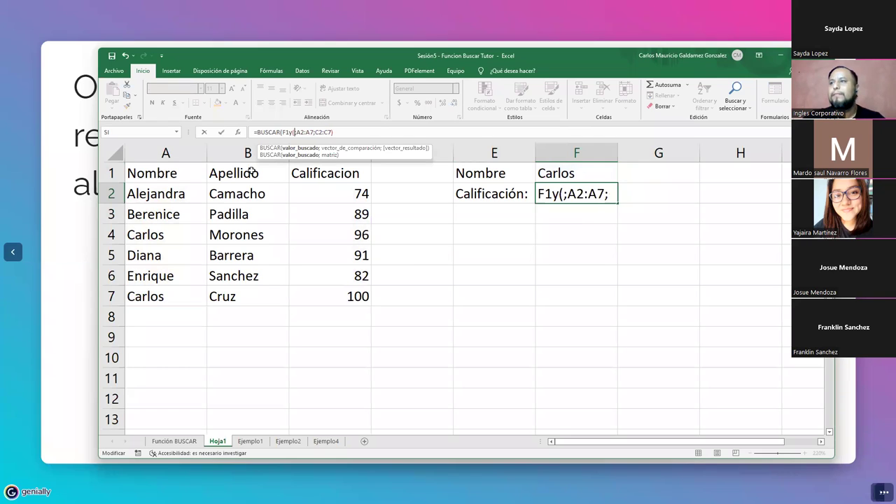
text())
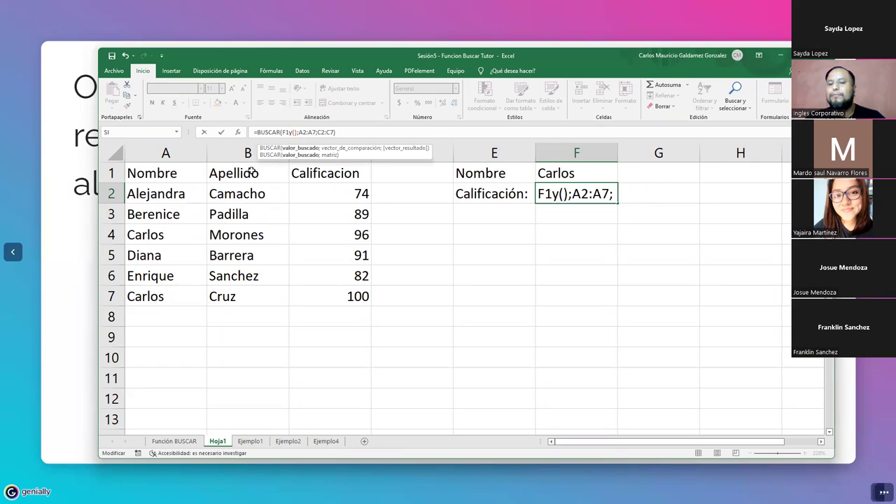
text(&)
key(BackSpace)
text(/)
key(BackSpace)
text(/)
key(BackSpace)
text(&)
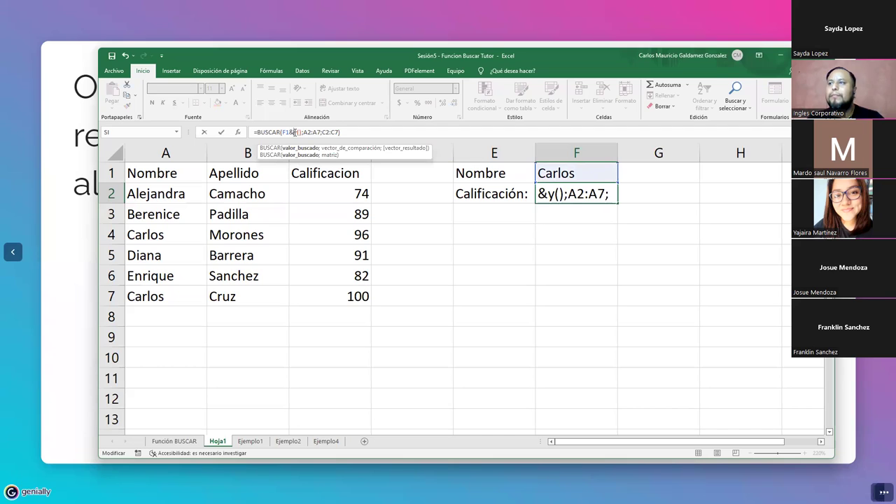
Step: Restore F2 to =BUSCAR(F1;A2:A7;C2:C7), enter it and confirm it returns 96
key(BackSpace)
text(i)
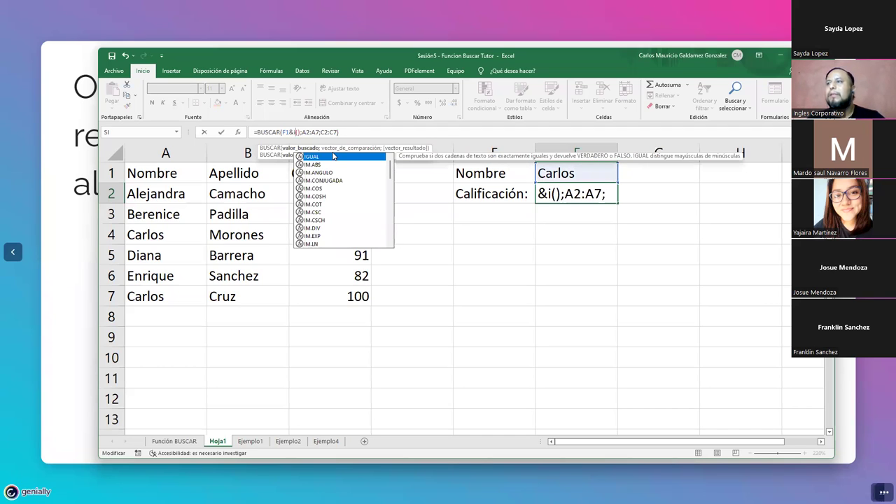
key(Escape)
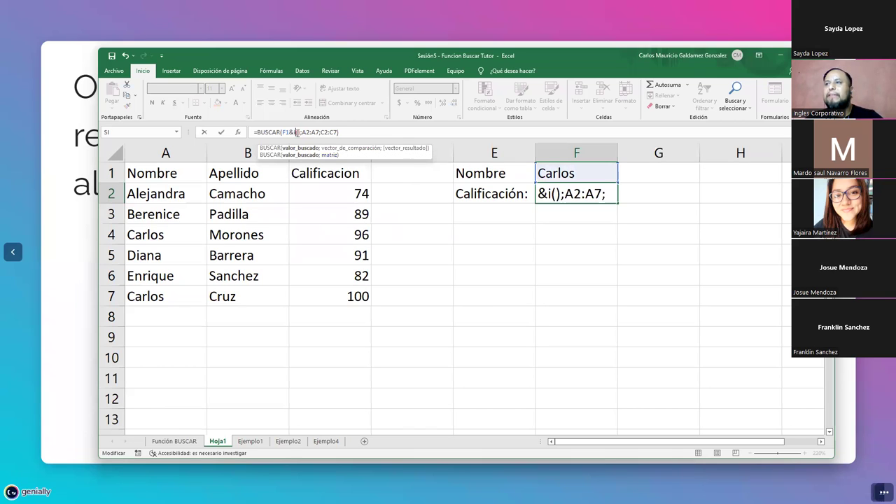
key(BackSpace)
key(BackSpace)
key(BackSpace)
key(BackSpace)
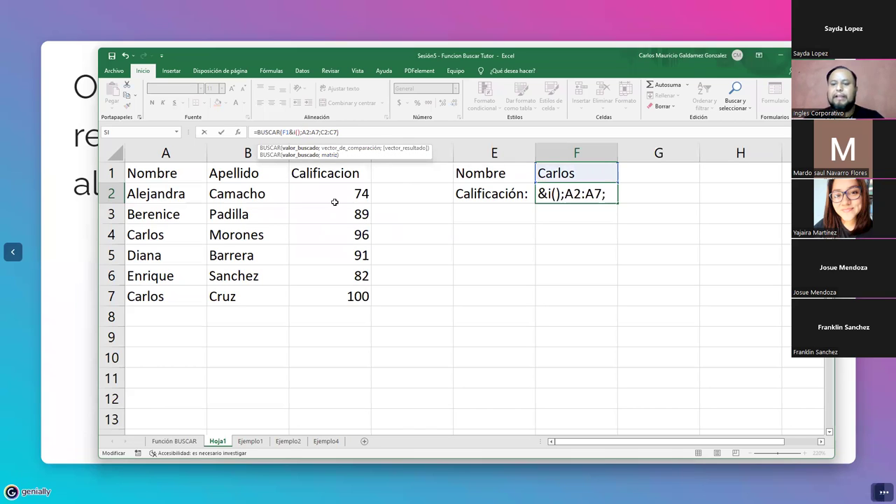
key(BackSpace)
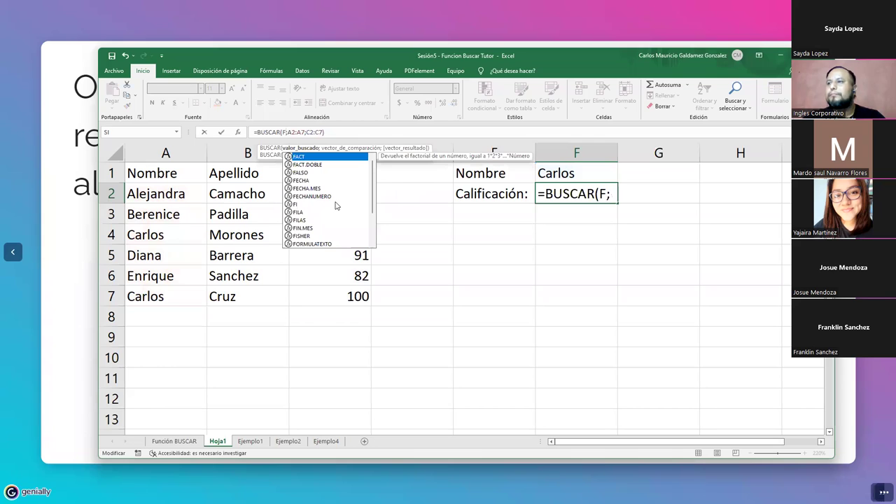
text(1)
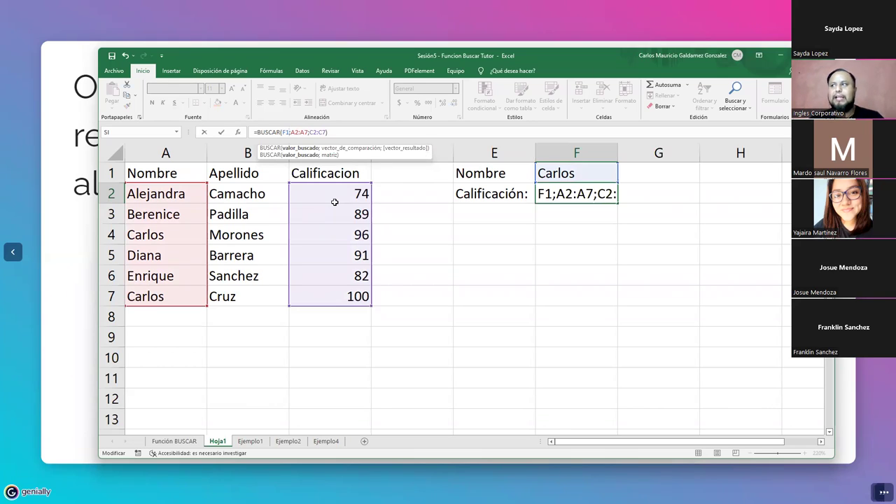
key(Return)
key(Up)
drag(555, 173, 557, 186)
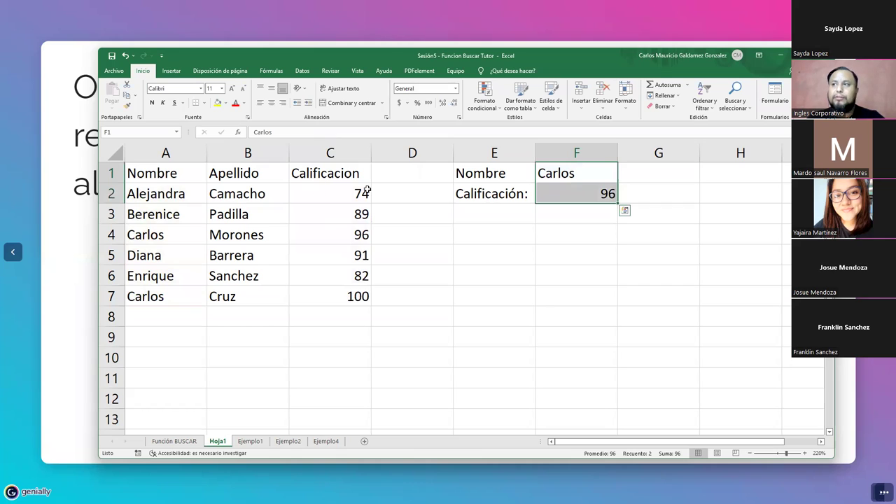
Step: Rename A4 to Carlos Alberto and autofit column A to show it
click(570, 178)
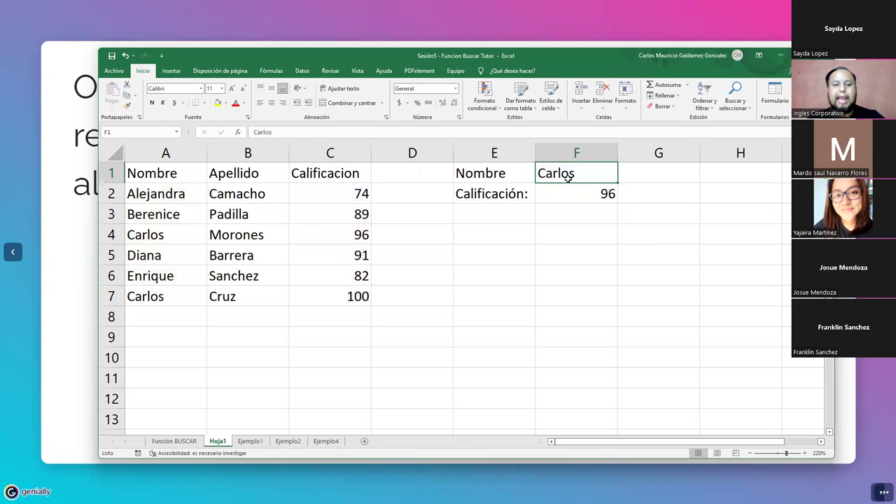
click(153, 198)
drag(155, 210, 160, 293)
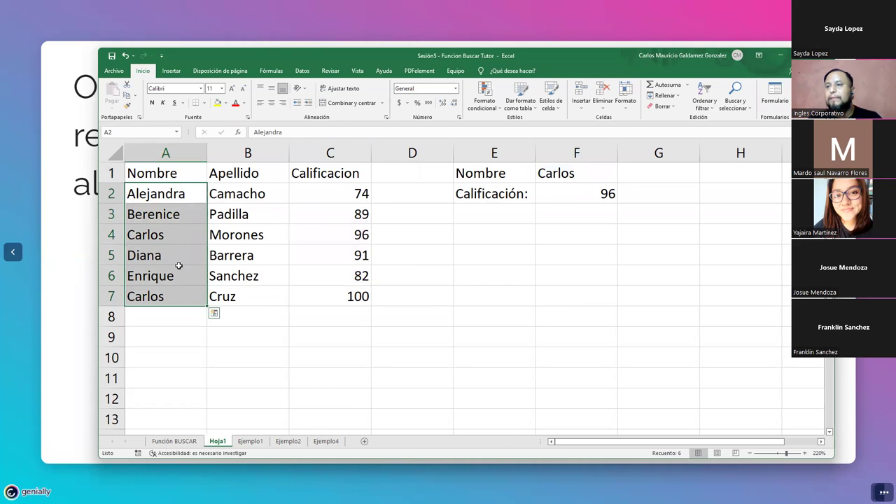
double_click(174, 238)
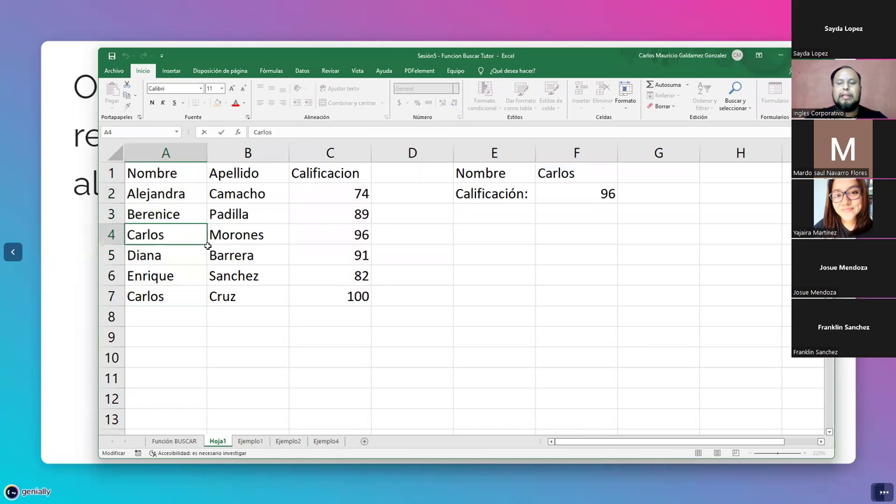
text(Albert)
key(Return)
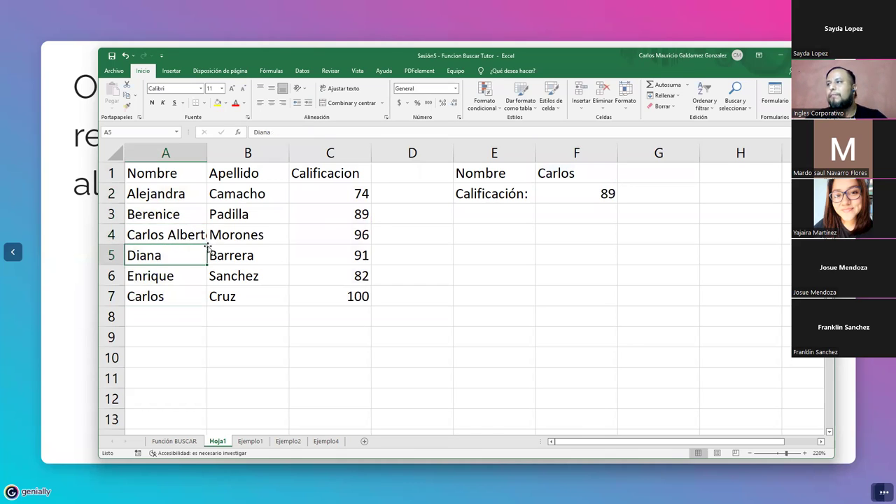
double_click(207, 152)
click(186, 235)
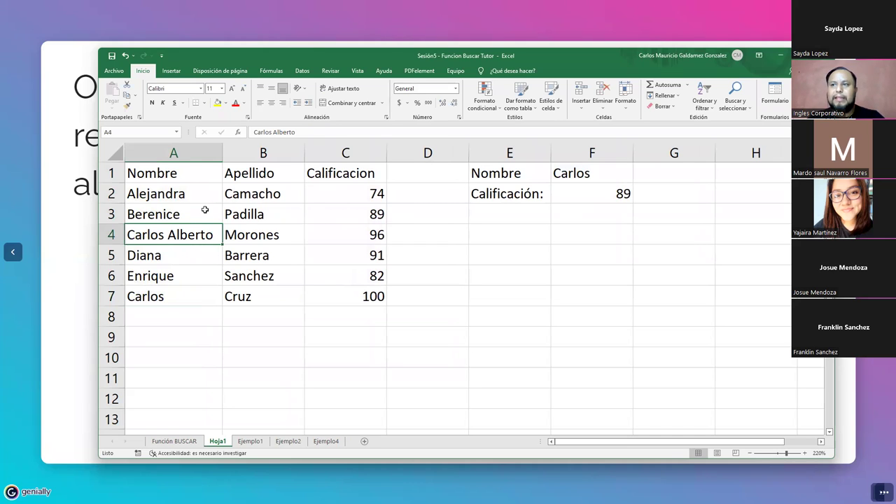
double_click(172, 294)
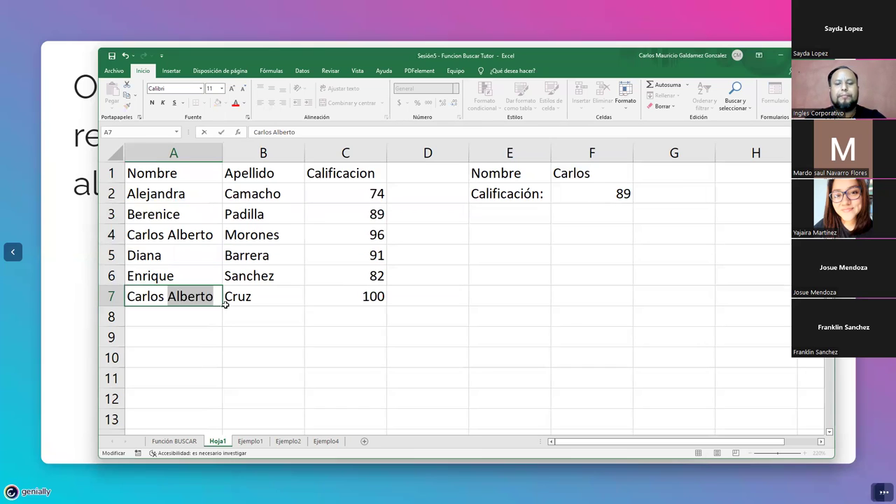
text(Giovani)
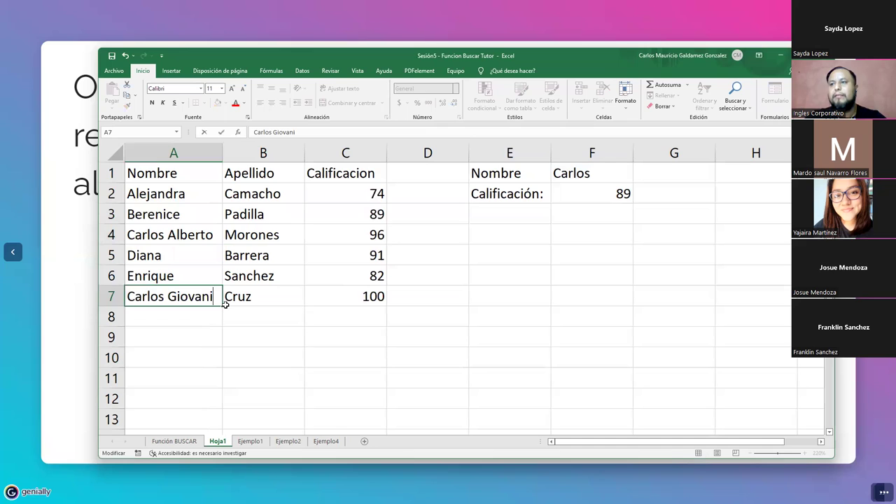
key(Return)
double_click(598, 174)
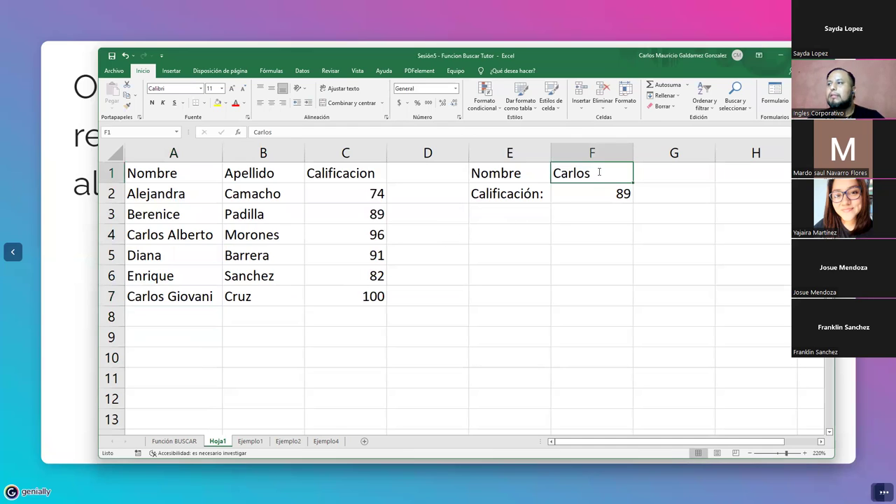
text(Alberto)
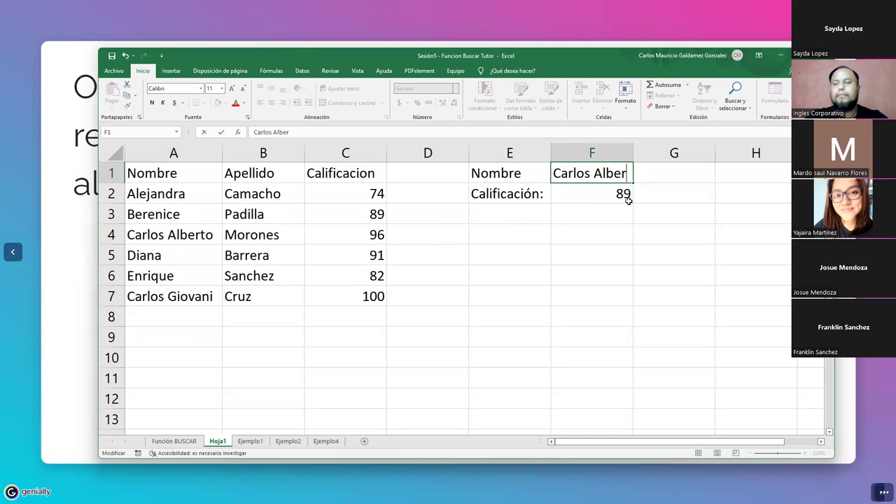
key(Return)
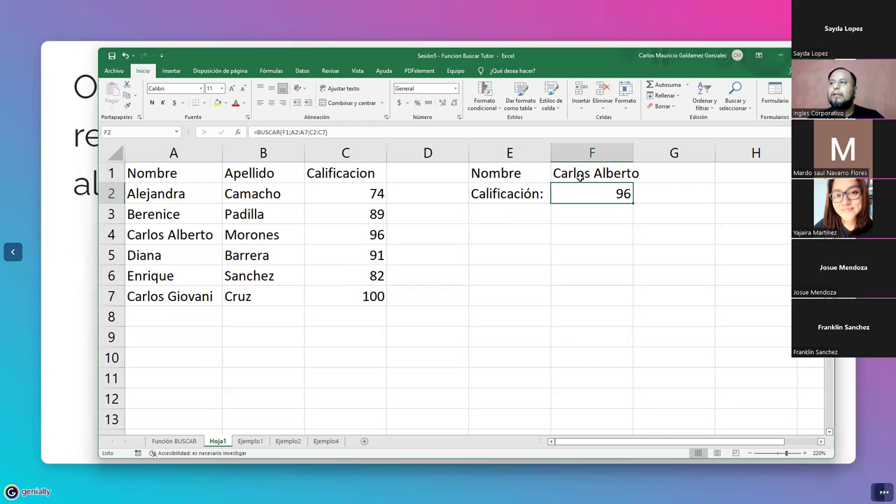
click(581, 178)
key(F2)
key(BackSpace)
key(BackSpace)
key(BackSpace)
key(BackSpace)
key(BackSpace)
key(BackSpace)
key(BackSpace)
key(BackSpace)
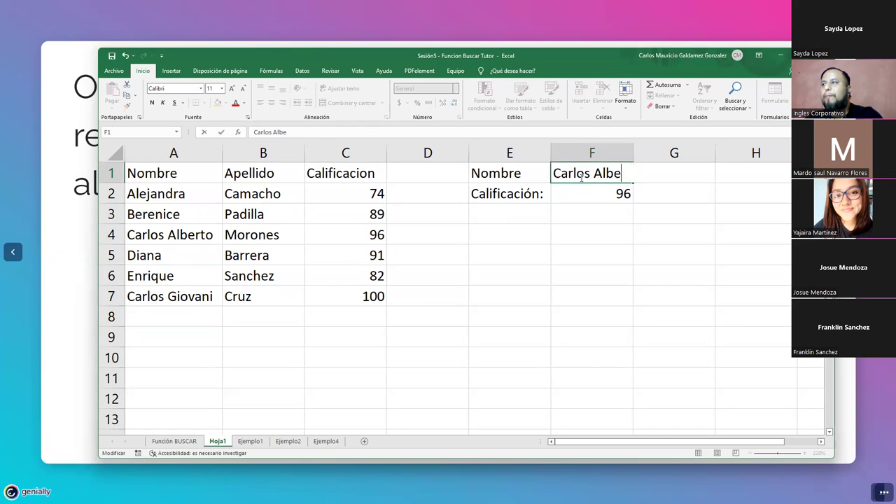
key(Return)
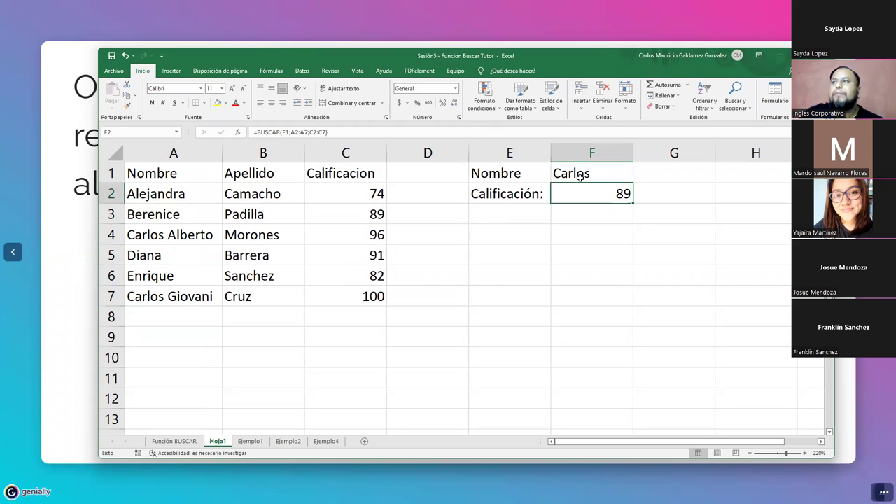
drag(260, 195, 252, 298)
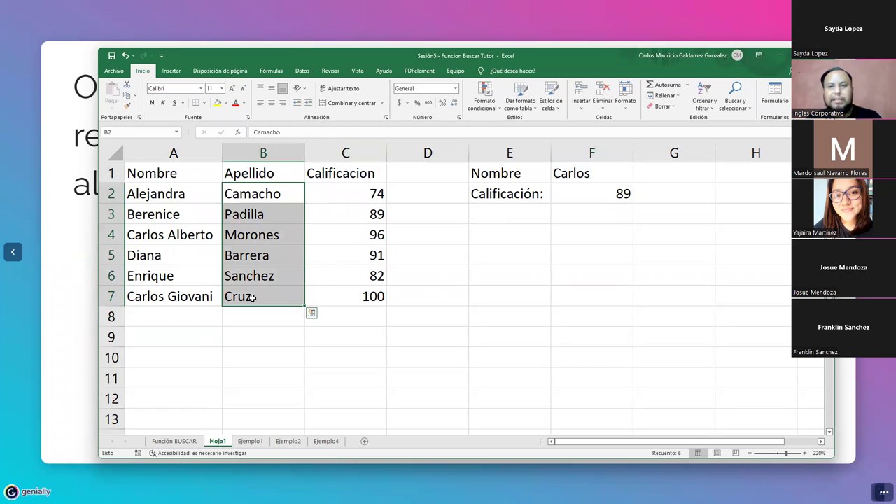
click(571, 177)
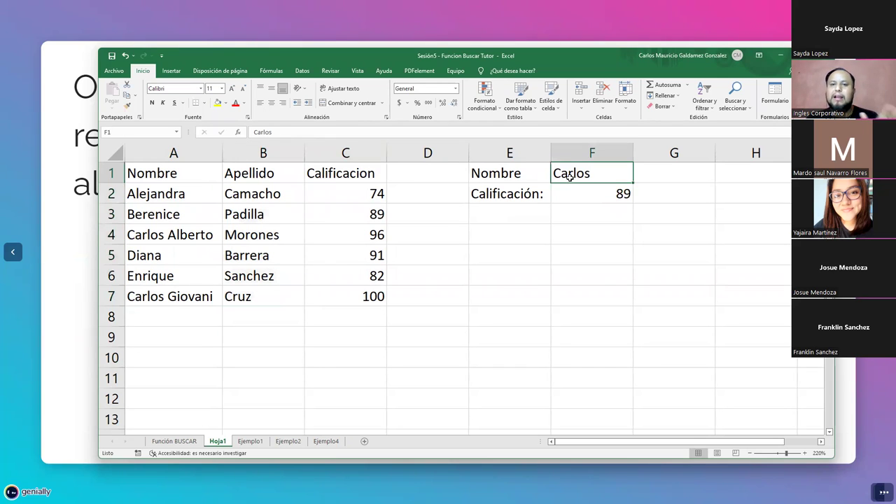
click(191, 198)
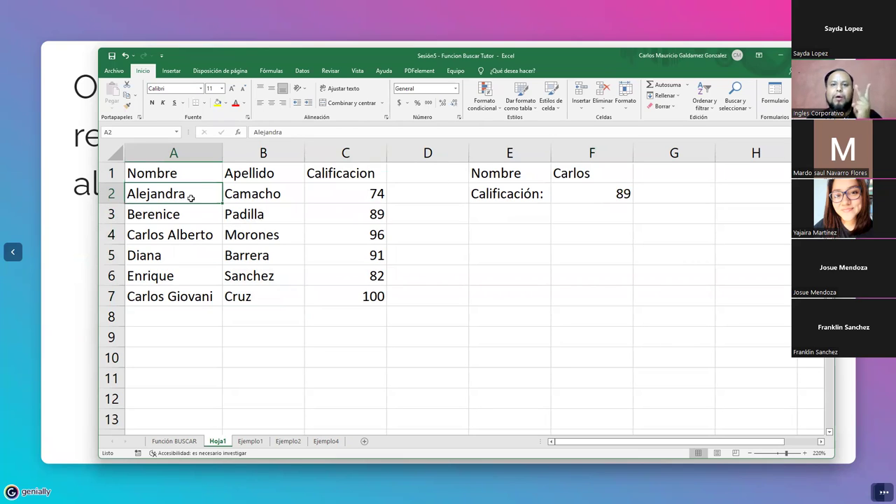
double_click(191, 199)
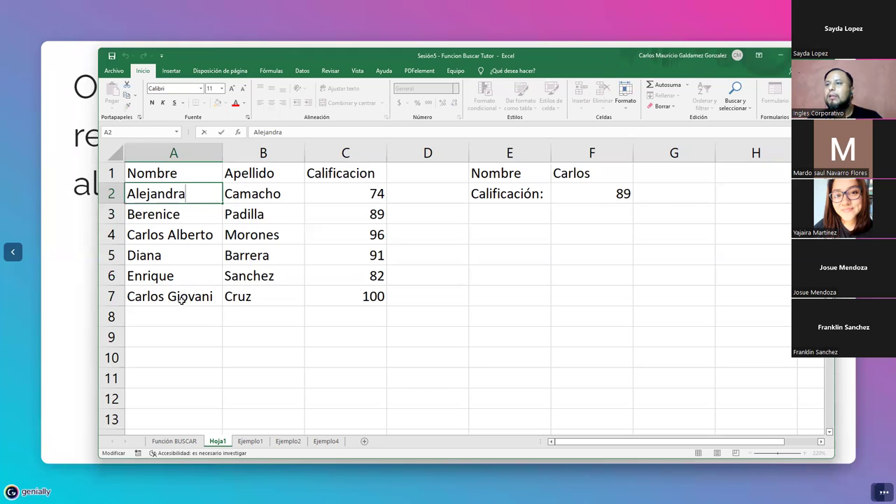
click(598, 184)
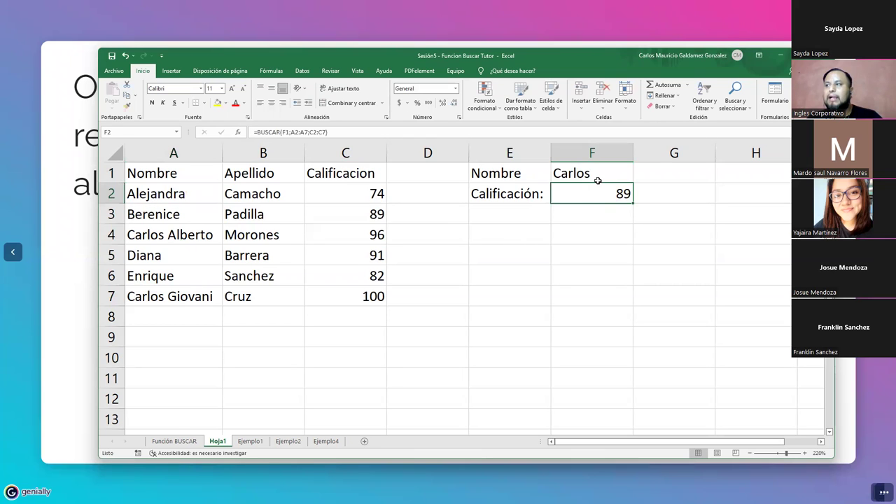
key(ctrl+z)
key(ctrl+z)
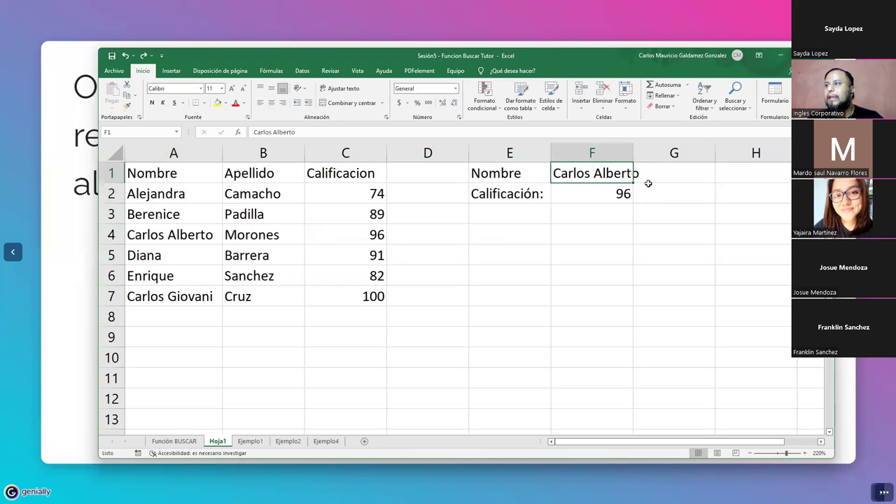
drag(179, 238, 377, 235)
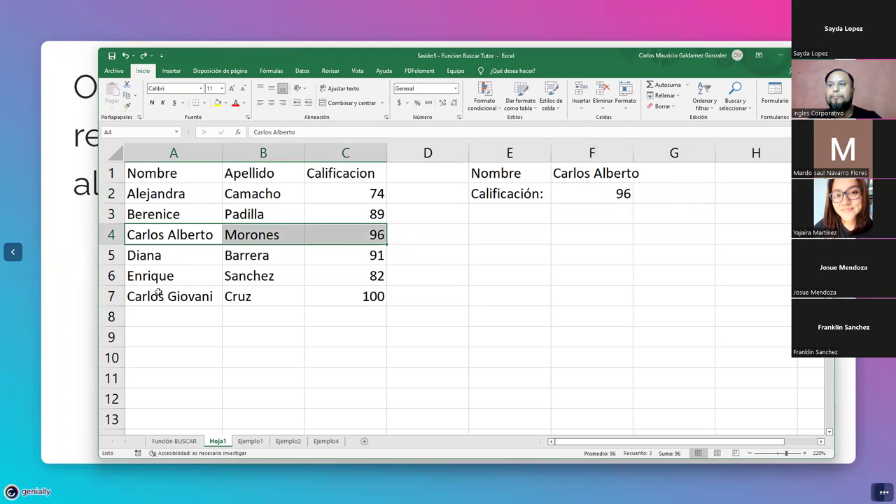
double_click(609, 173)
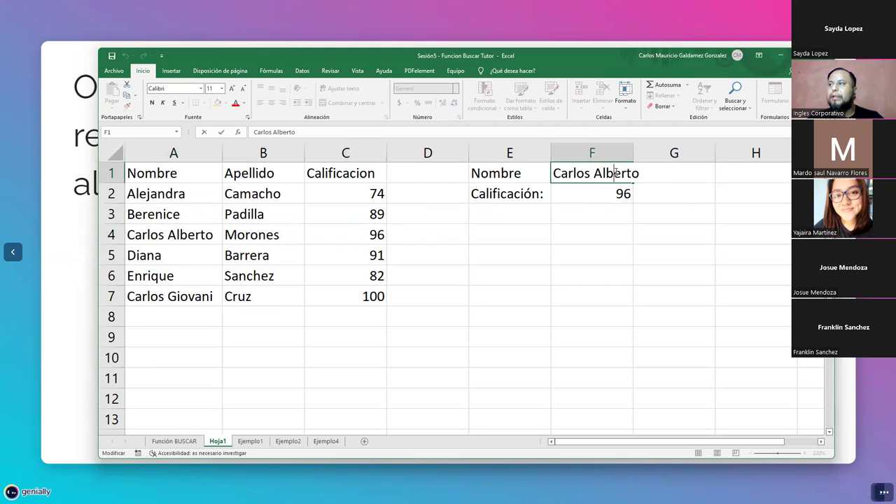
drag(594, 173, 616, 171)
text(Giovani)
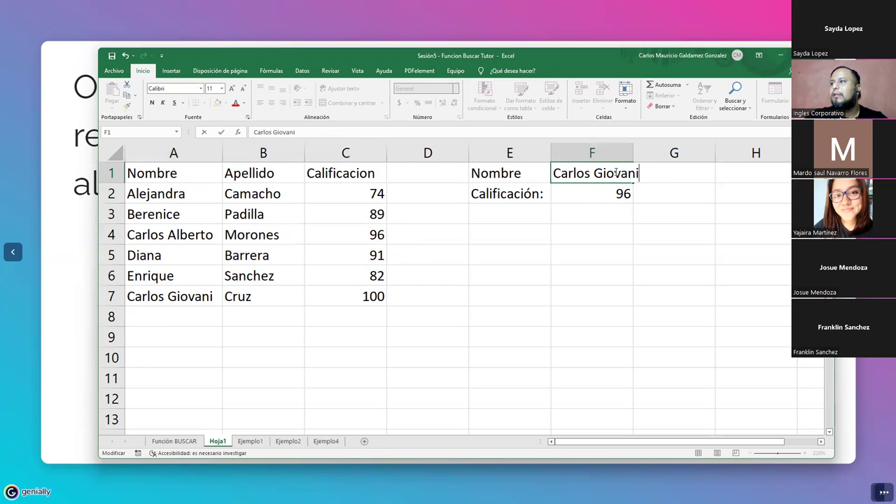
key(Return)
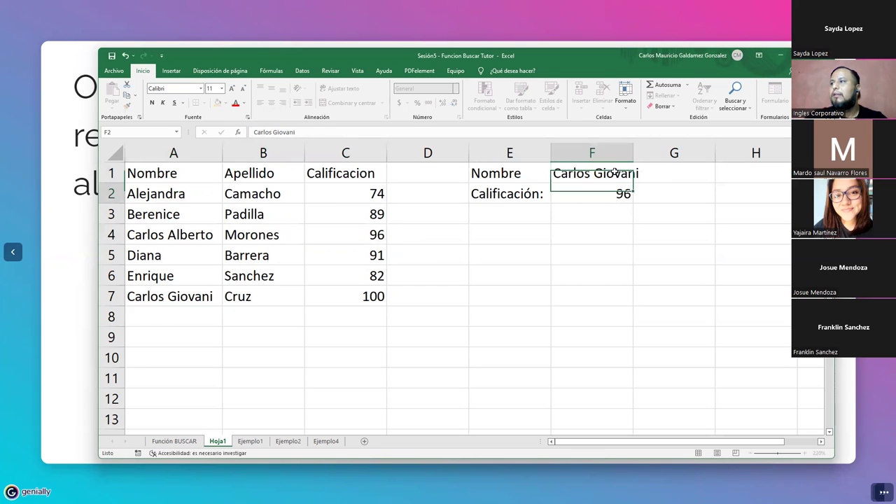
click(593, 176)
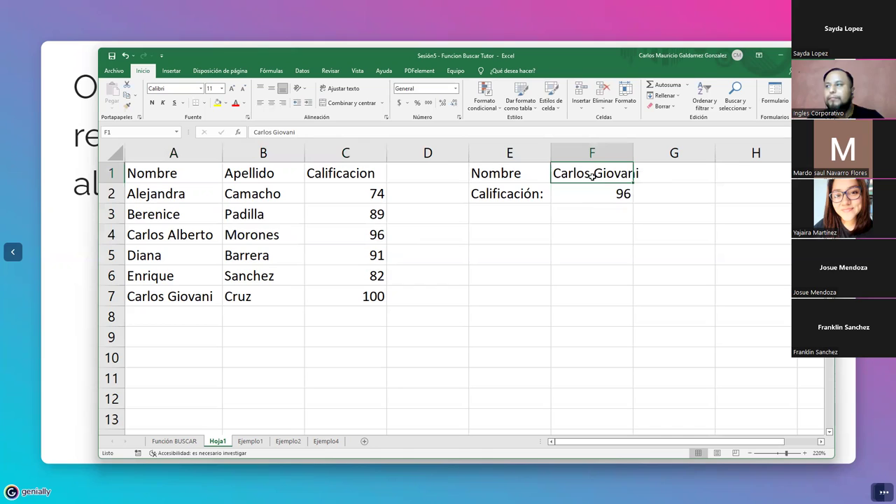
click(182, 299)
key(ctrl+c)
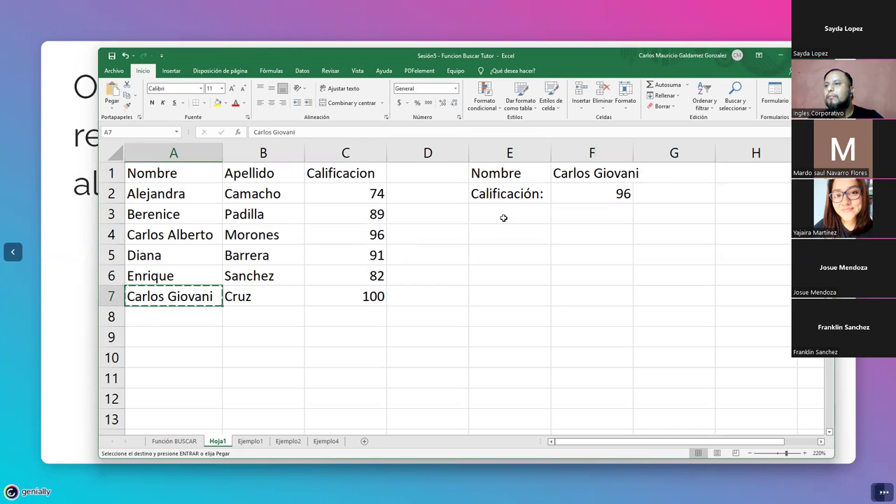
click(569, 174)
key(Return)
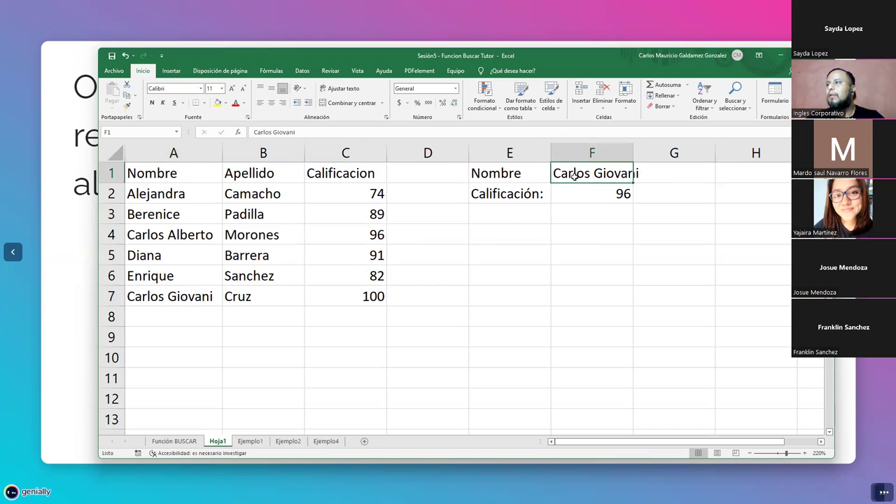
key(Return)
click(574, 176)
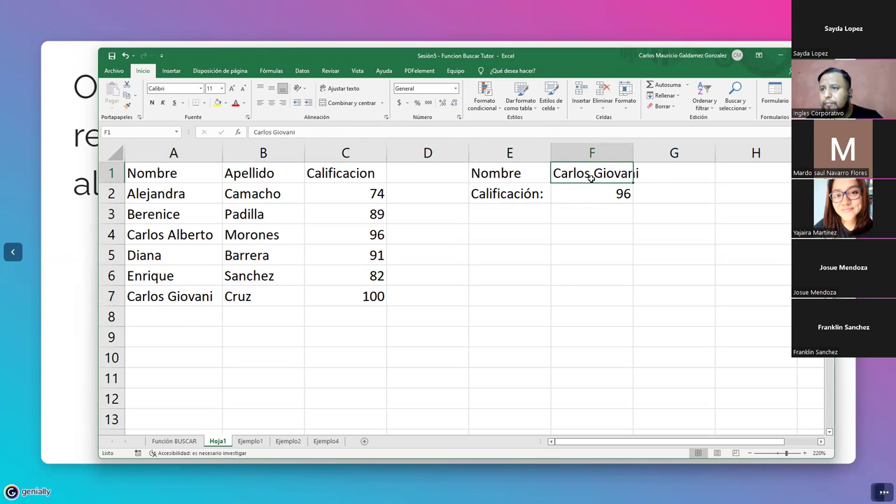
click(344, 297)
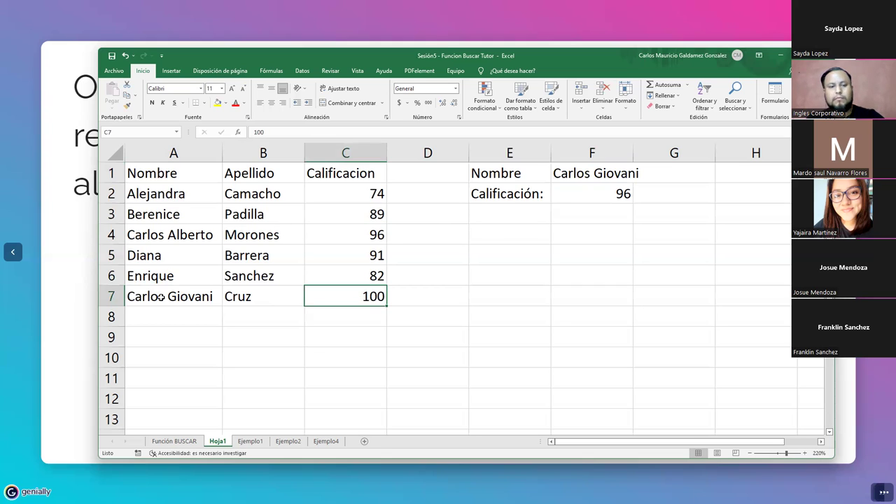
key(F2)
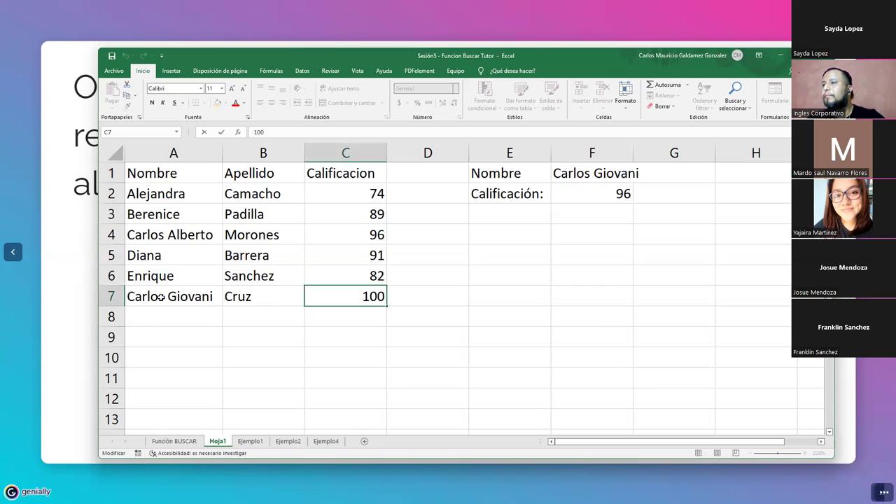
key(BackSpace)
key(BackSpace)
key(BackSpace)
text(99)
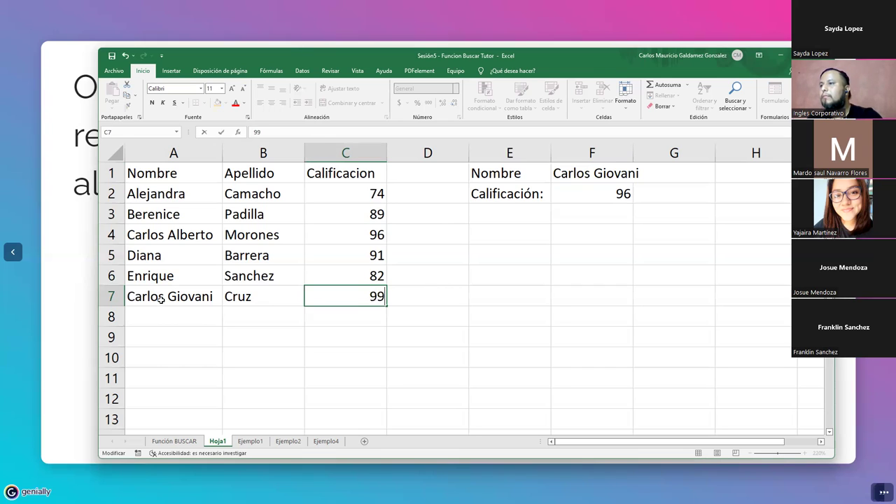
key(Return)
key(ctrl+z)
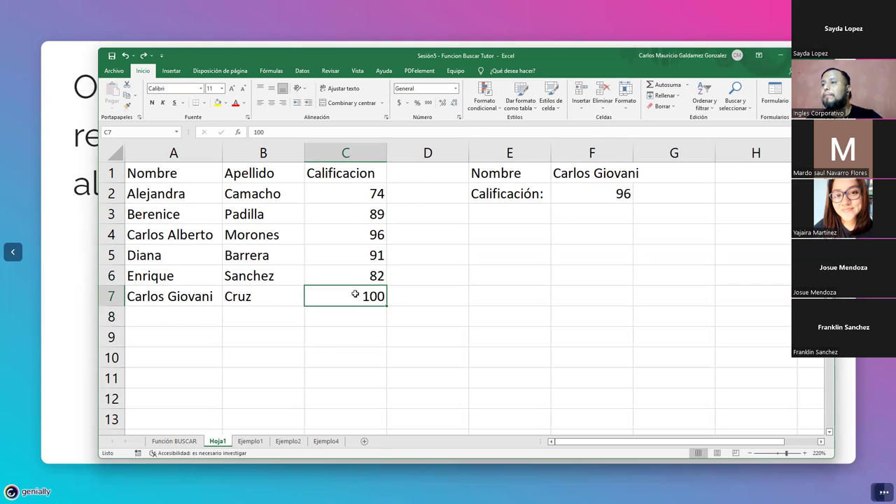
Step: Shorten the lookup name in F1 to just Carlos so F2 shows 89
click(581, 175)
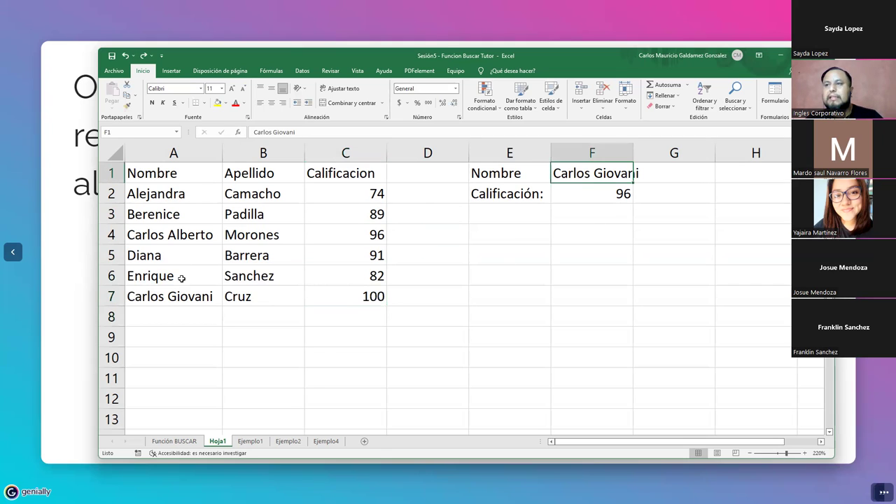
key(F2)
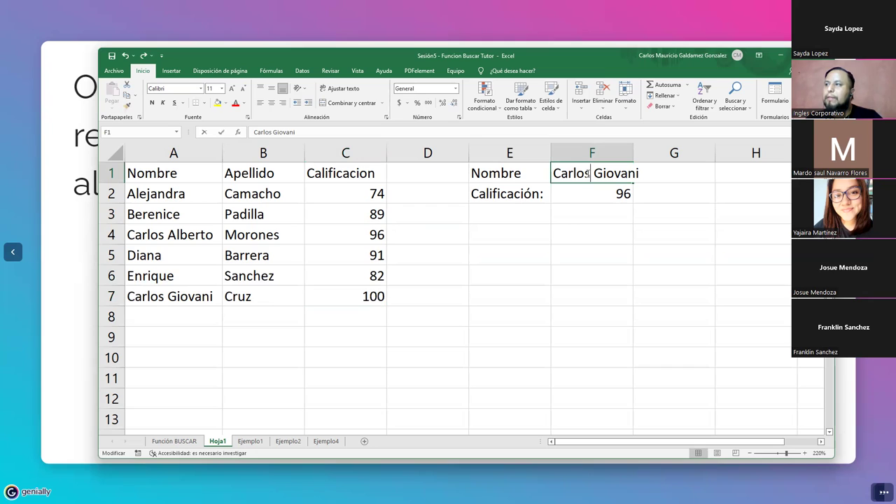
key(BackSpace)
key(BackSpace)
key(BackSpace)
key(BackSpace)
key(BackSpace)
key(BackSpace)
key(BackSpace)
key(BackSpace)
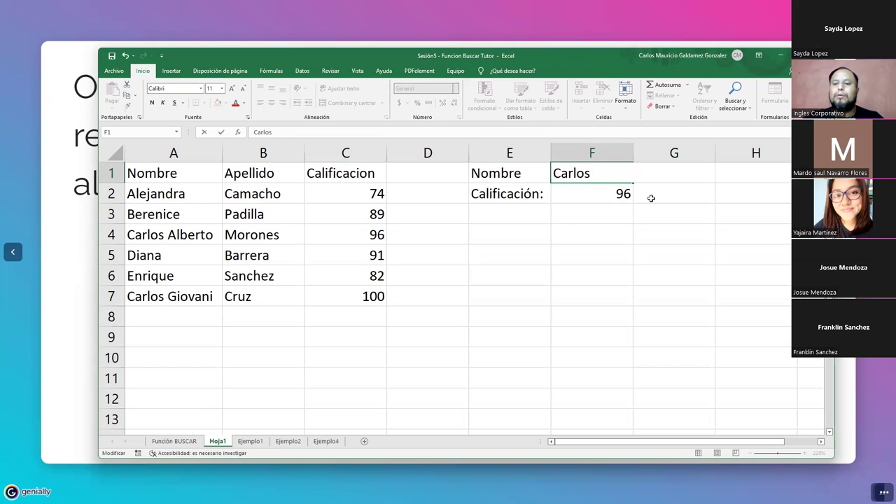
key(Return)
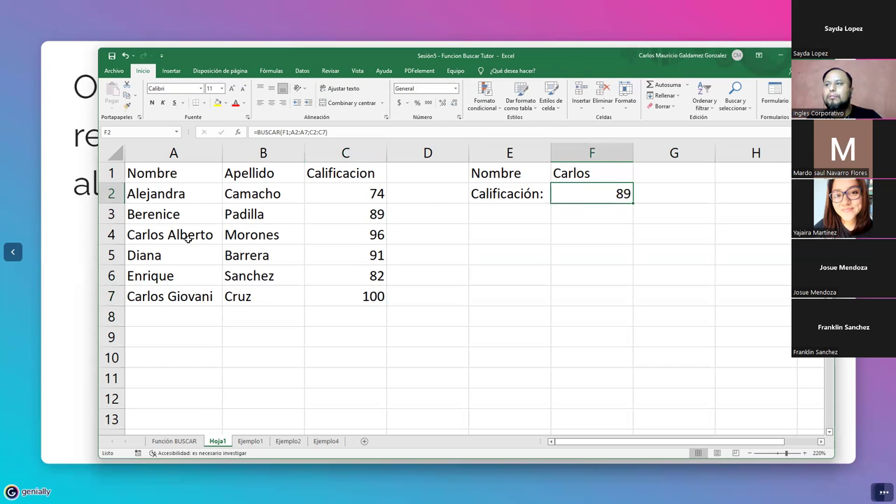
click(595, 175)
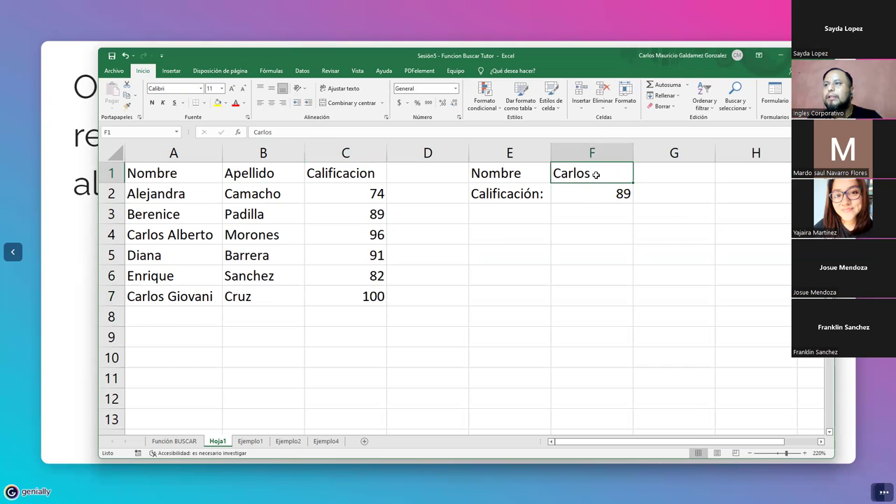
double_click(200, 296)
key(shift+End)
drag(198, 297, 163, 297)
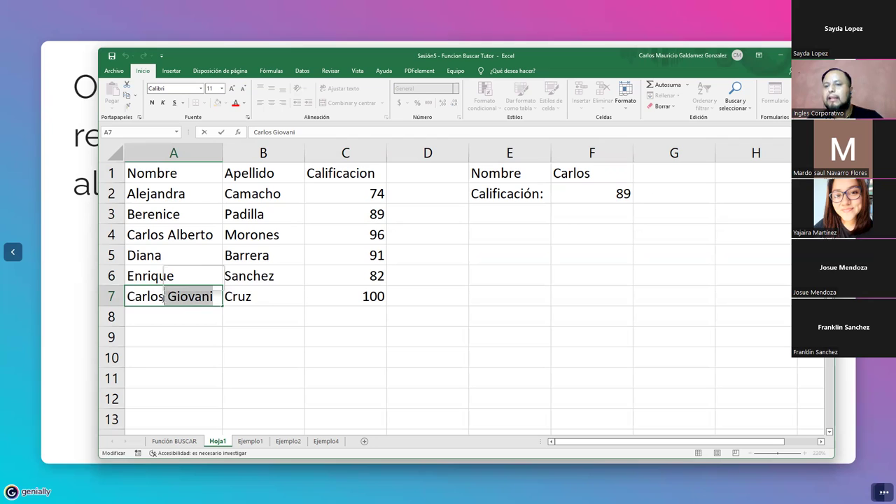
key(BackSpace)
key(Return)
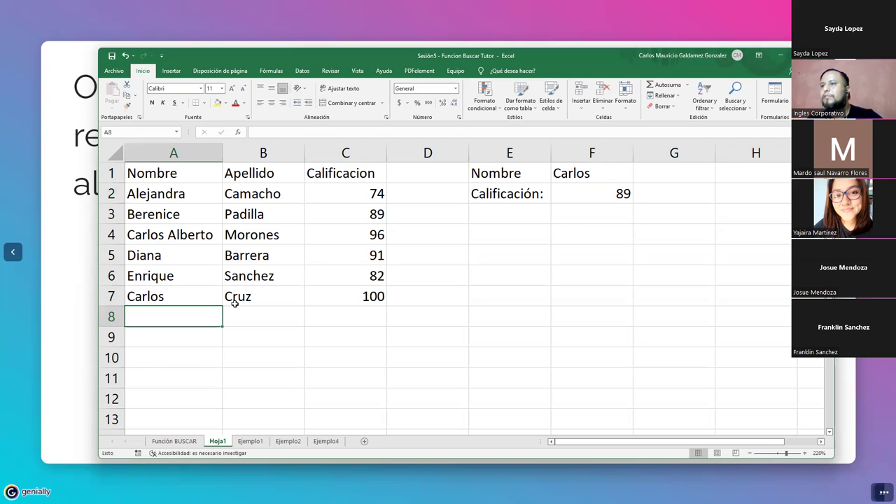
Step: Shorten Carlos Alberto in A4 to Carlos, so the F2 lookup returns 96
click(172, 237)
double_click(174, 236)
double_click(176, 236)
key(BackSpace)
key(BackSpace)
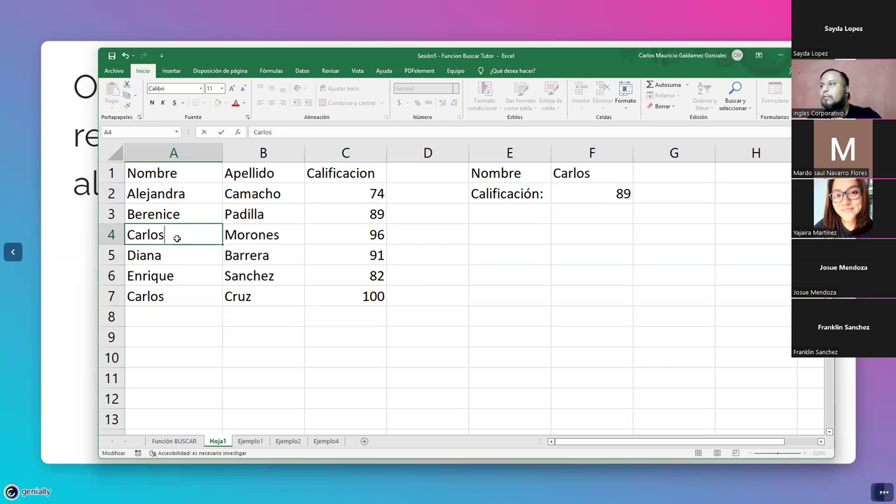
key(Return)
drag(165, 237, 176, 295)
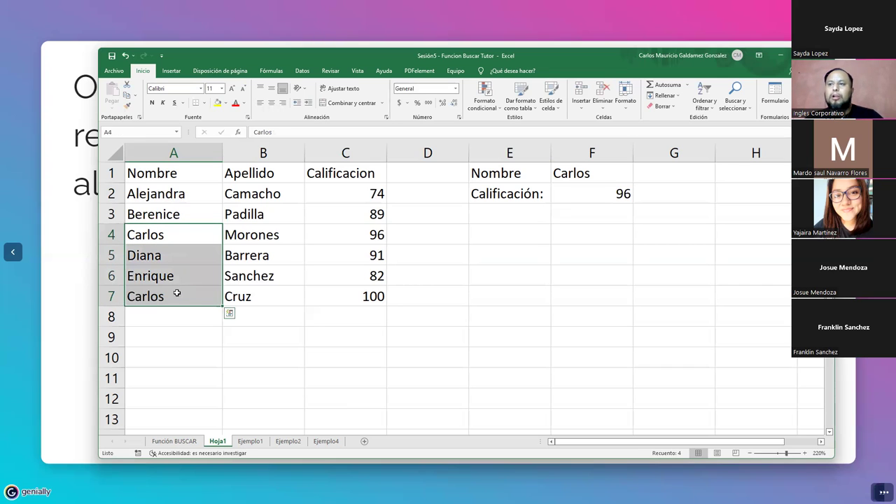
click(179, 194)
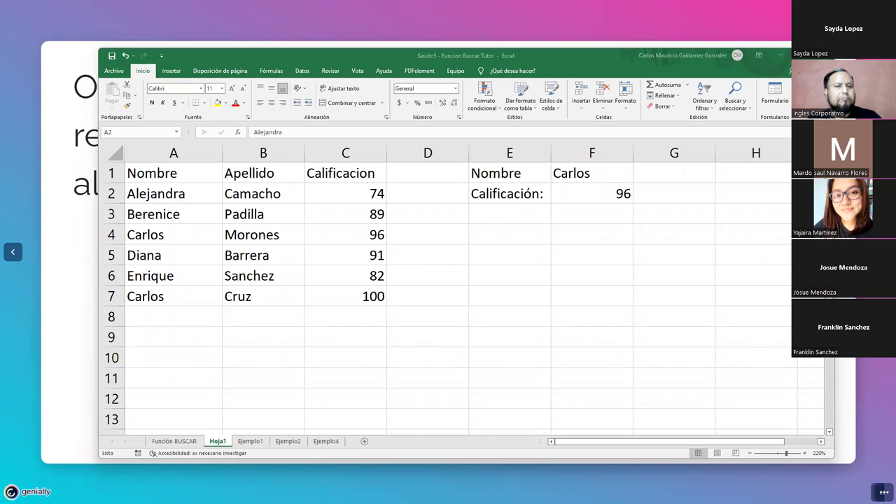
Step: Autofit column A to its longest name, then minimise Excel to reveal the BUSCAR slide
double_click(222, 153)
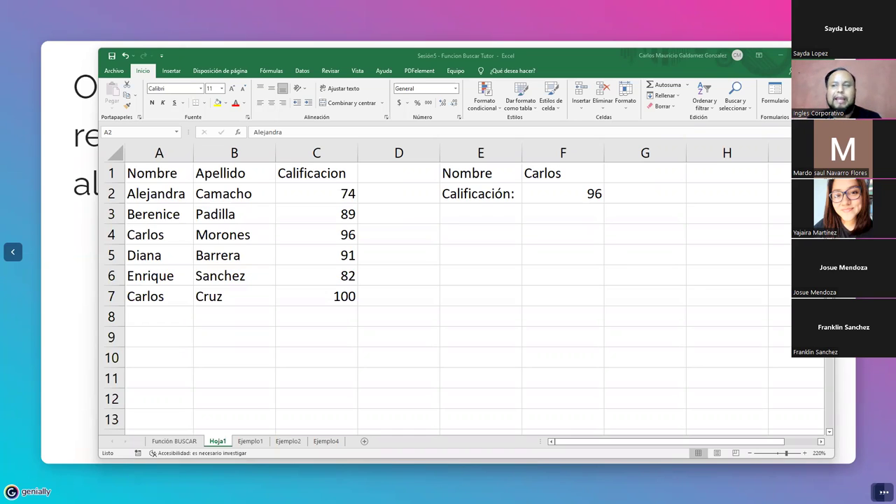
click(371, 293)
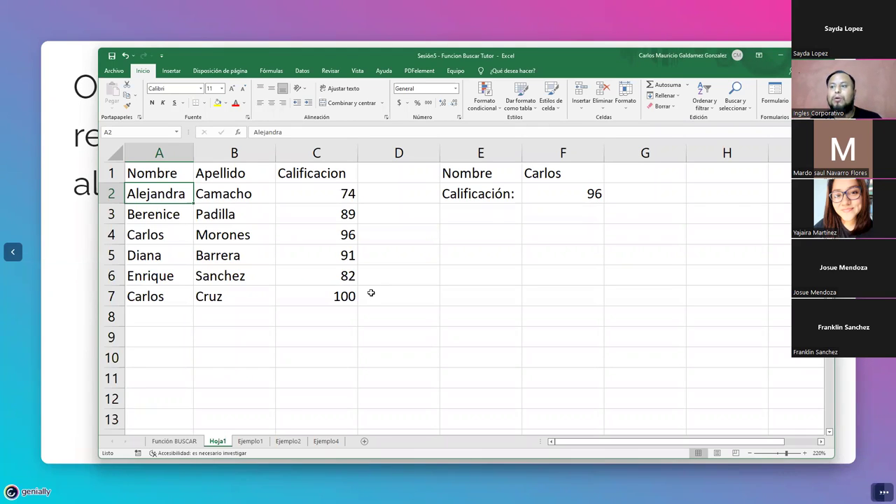
click(90, 294)
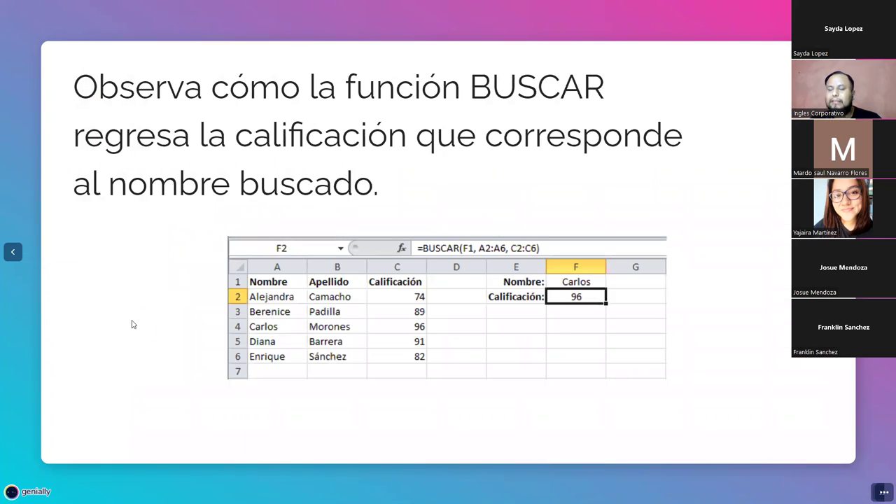
Step: Return to the 'Ejemplo de la función BUSCAR en forma vectorial' slide and highlight VECTORIAL in its title
key(Left)
key(Left)
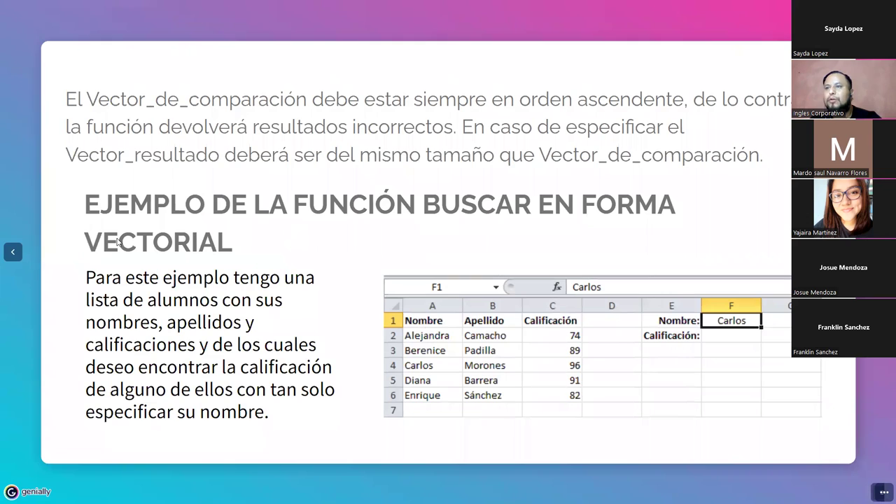
click(85, 242)
double_click(206, 247)
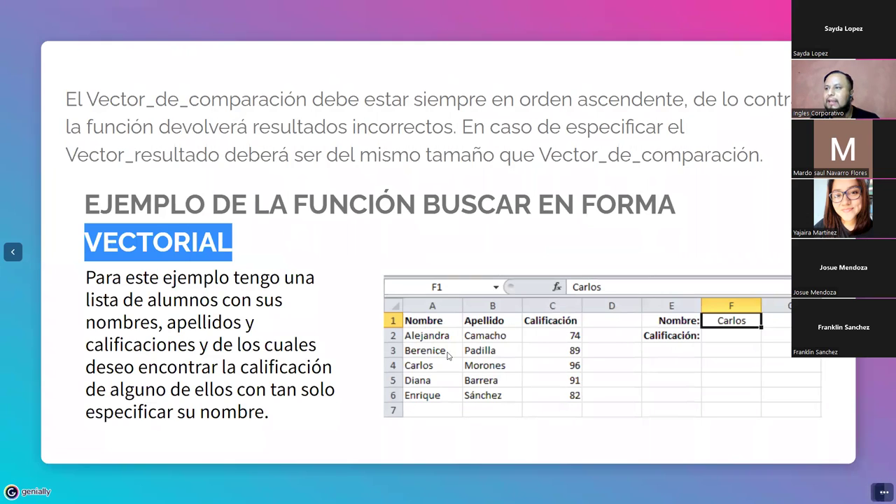
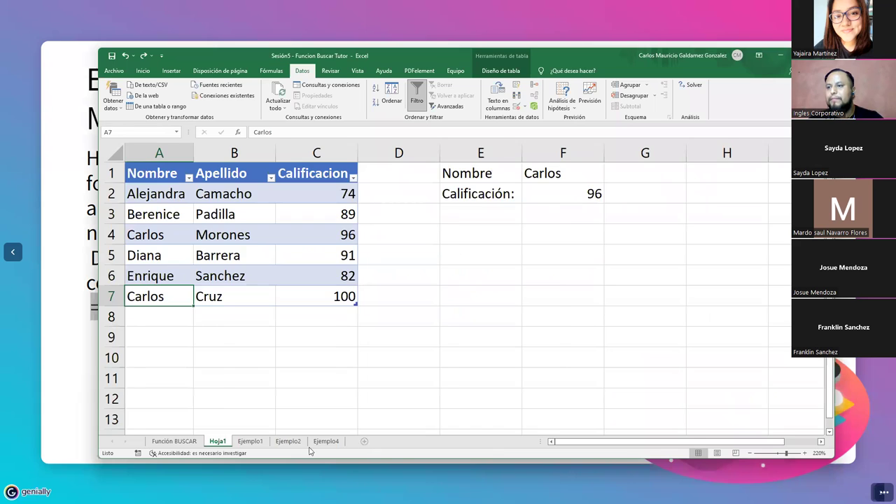
Step: Add a new sheet, Hoja2, to the workbook and switch to it
click(218, 441)
click(244, 441)
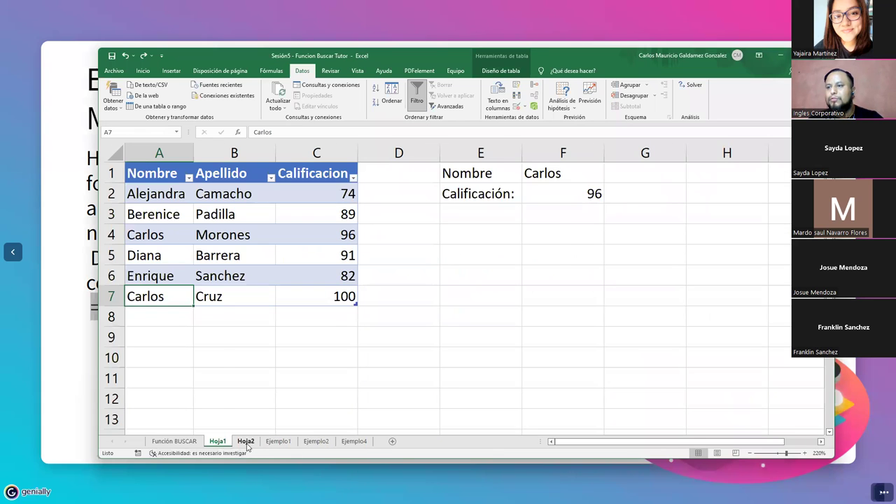
scroll(272, 348, up, 5)
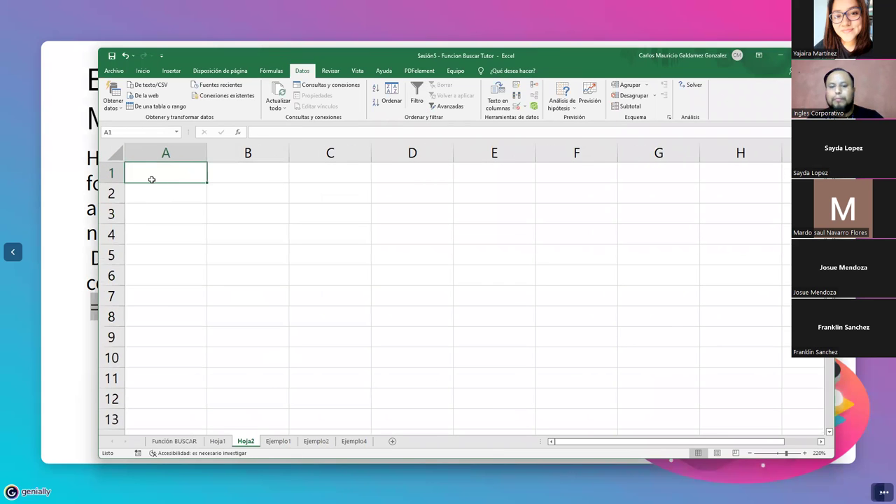
key(Return)
Step: Enter =BUSCAR(A1;{"A","E","I","O","U";1,2,3,4,5}) in B1, changing the comma after A1 to a semicolon
click(262, 171)
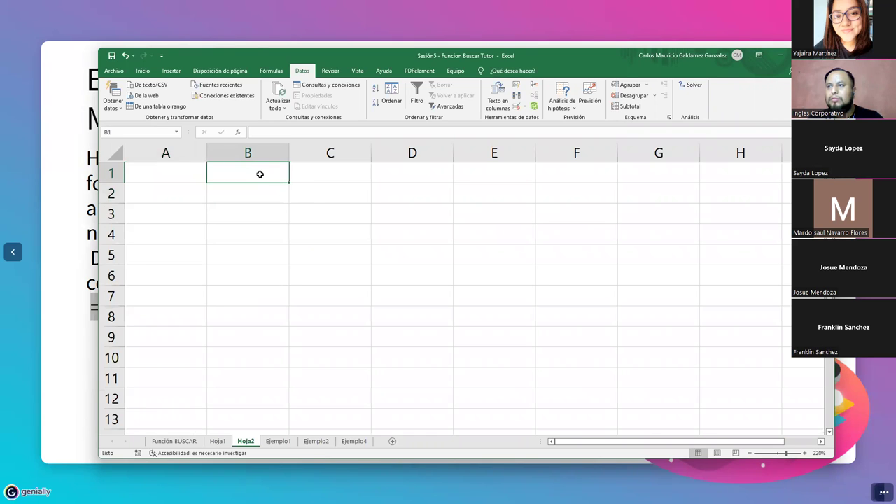
text(=)
key(BackSpace)
text(=BUSCAR(A1,{"A","E","I","O","U"; 1,2,3,4,5}))
key(Return)
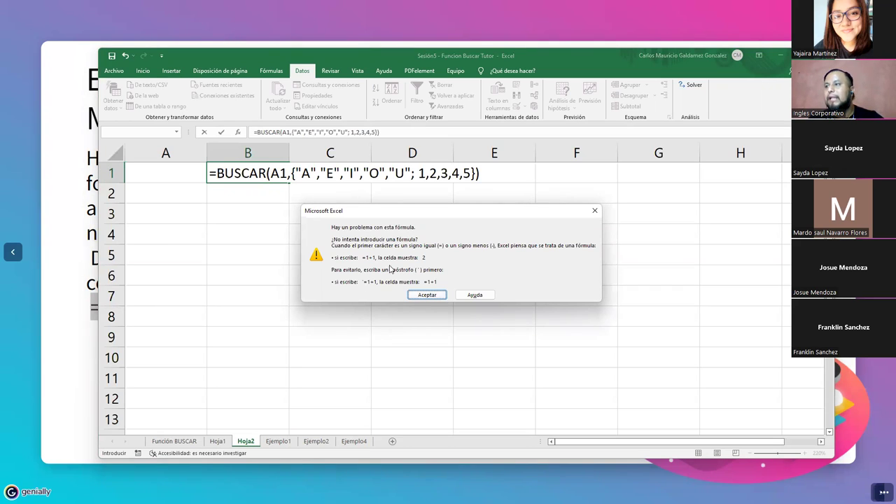
click(427, 295)
click(289, 175)
key(Delete)
text(;)
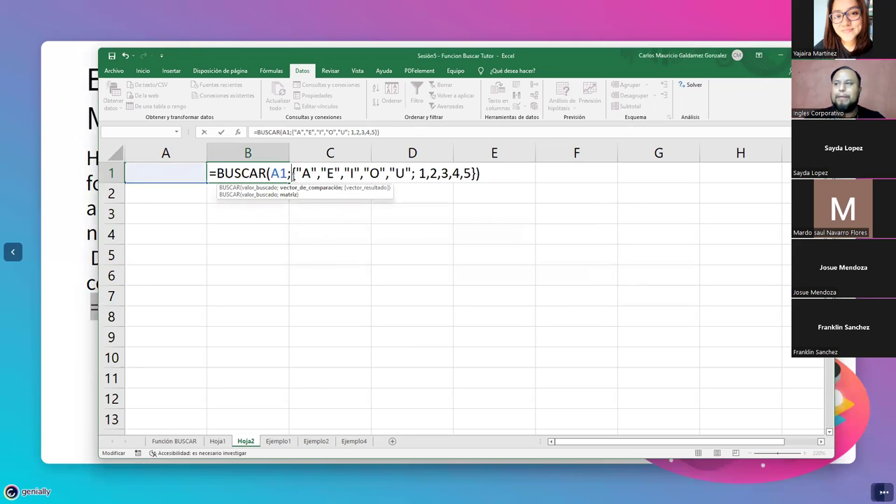
key(Return)
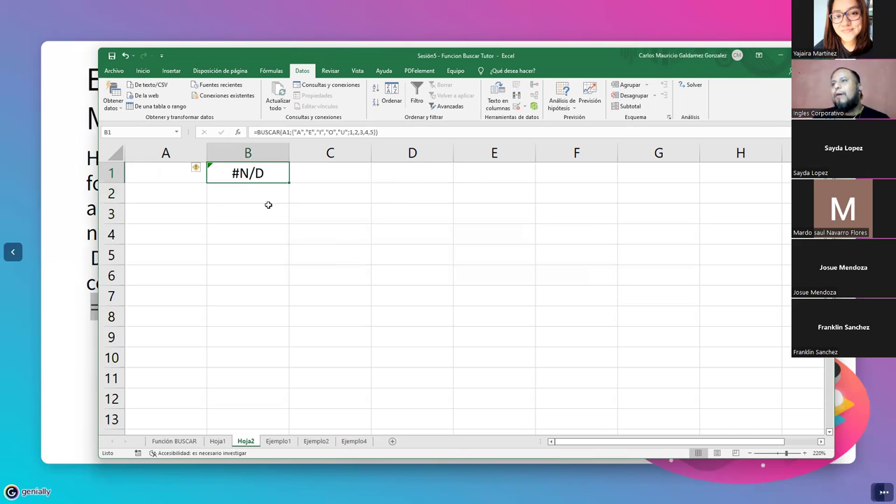
mouse_move(195, 171)
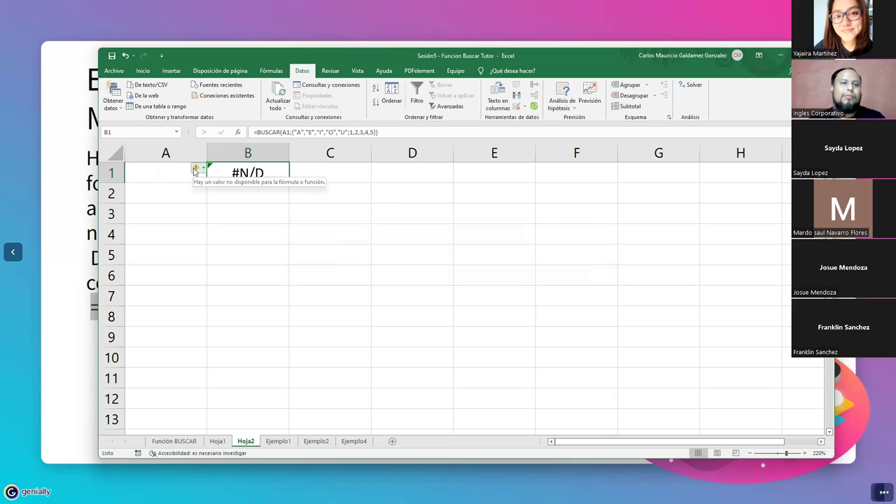
Step: Enter the letter I in A1 so B1's formula returns 3
click(185, 172)
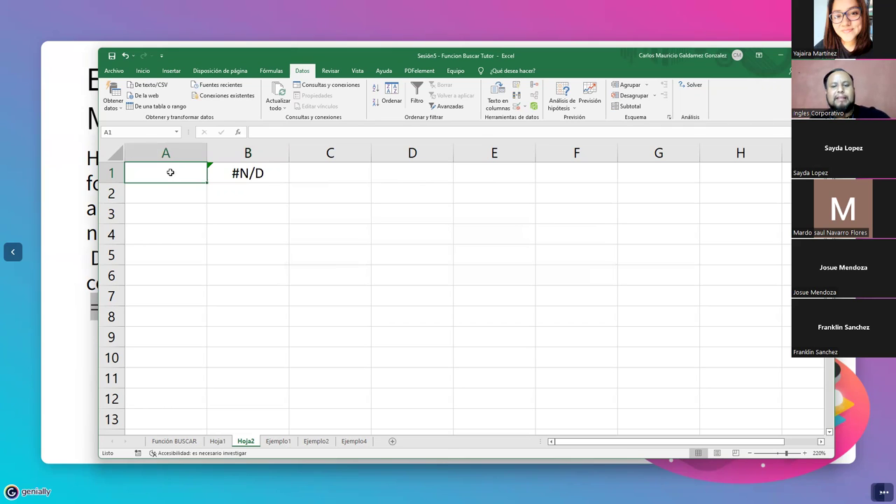
text(I)
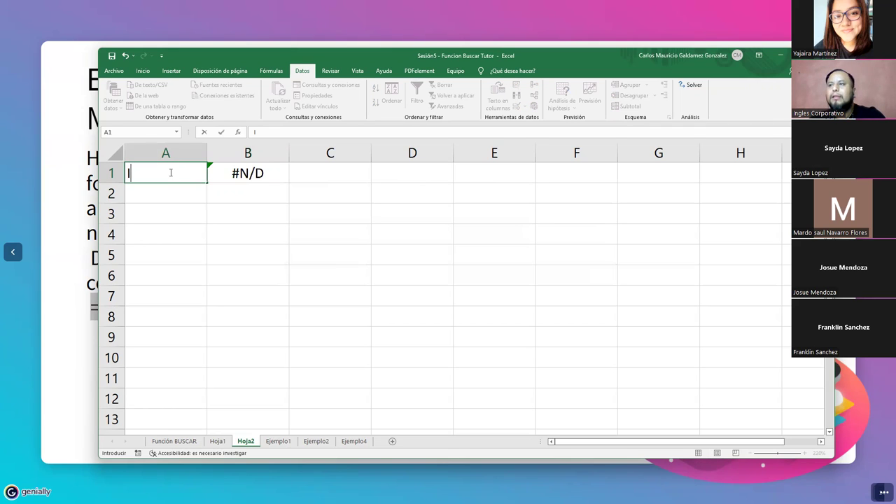
key(Return)
click(266, 173)
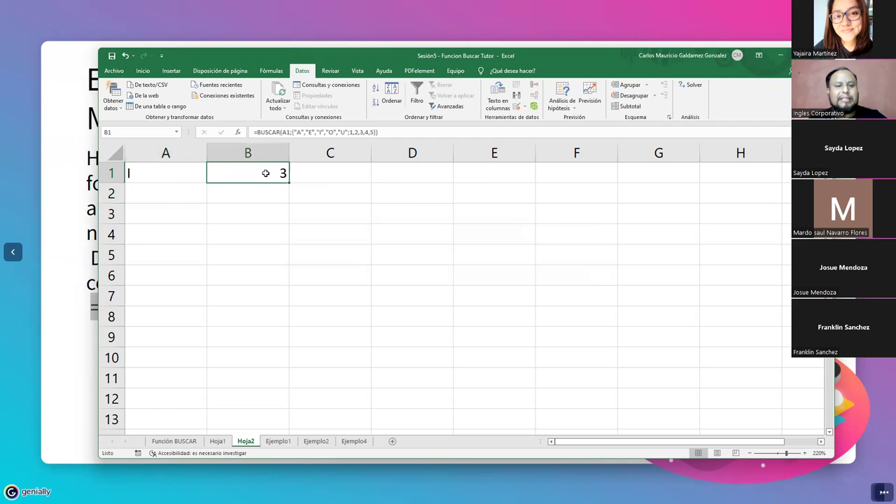
Step: Walk through B1's formula arguments: lookup value A1, the vowel list and the numbers 1–5
key(F2)
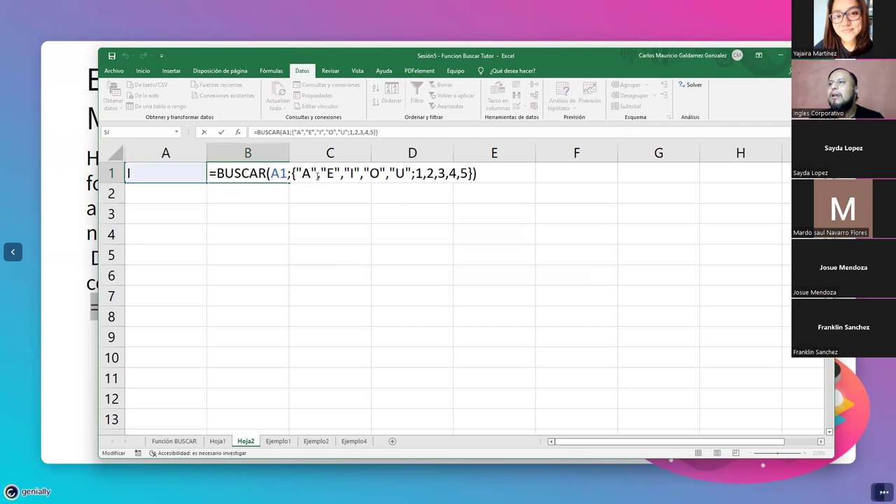
drag(300, 173, 360, 178)
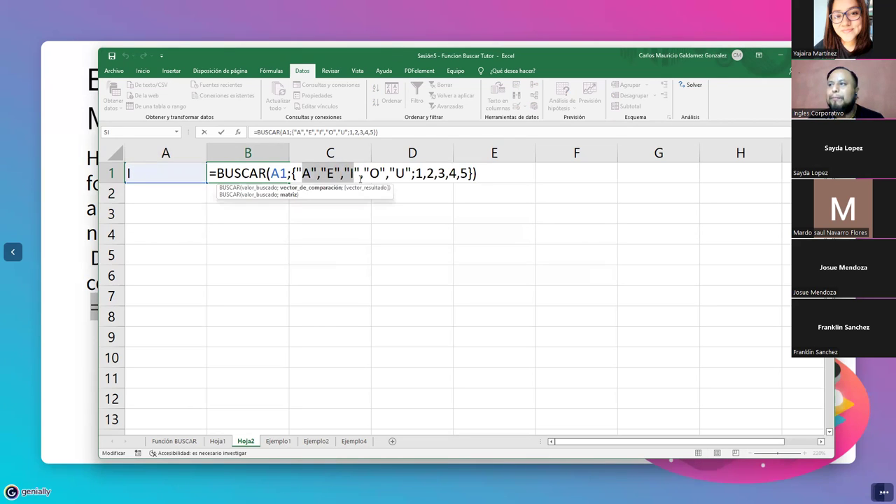
drag(415, 173, 446, 175)
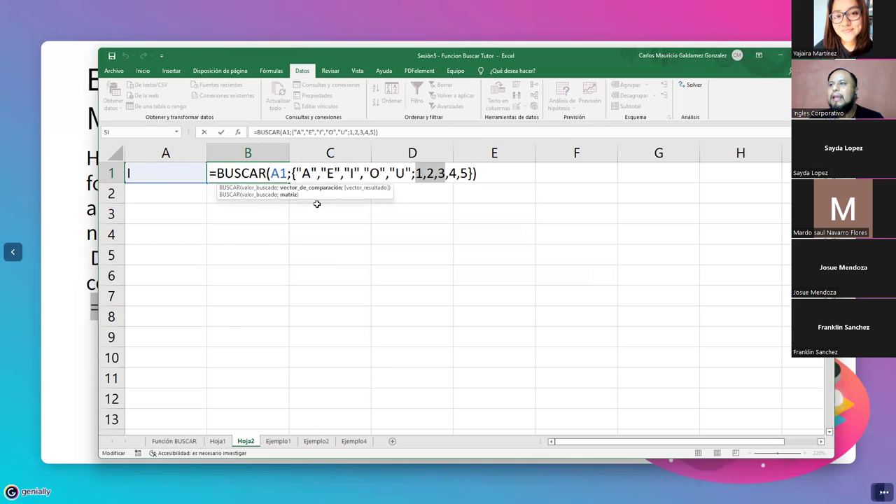
click(255, 202)
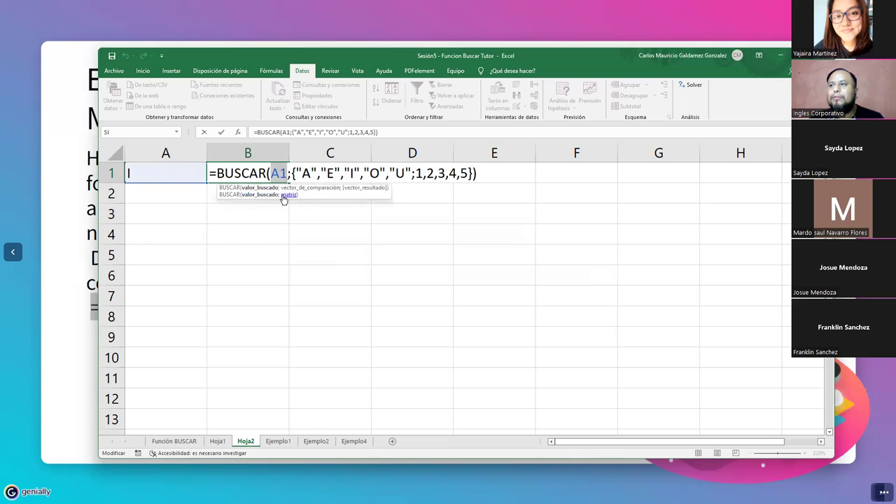
click(287, 197)
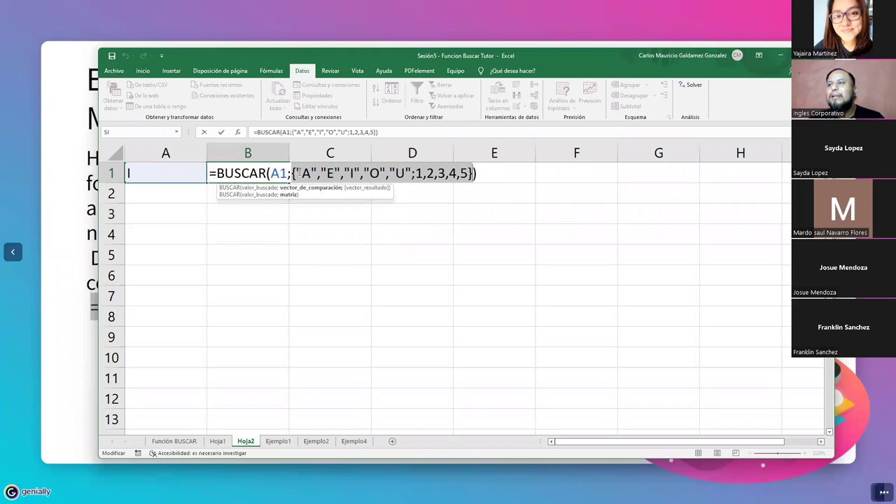
click(301, 173)
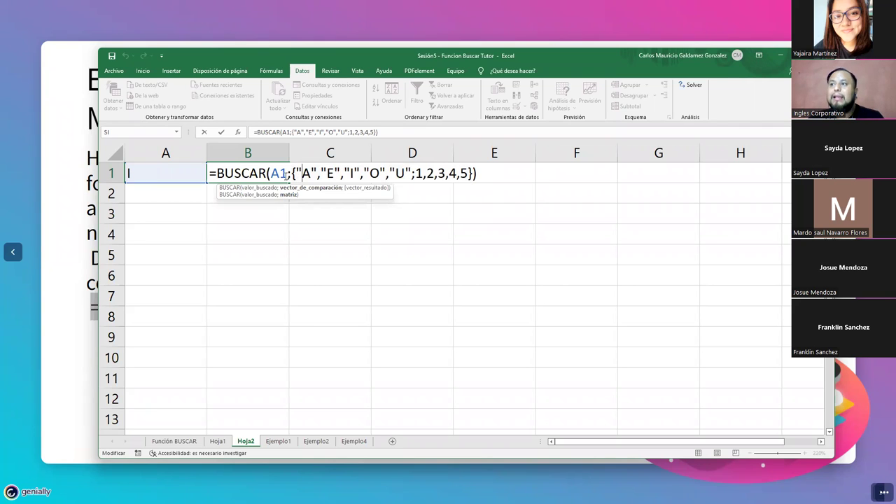
key(Left)
key(Left)
key(Left)
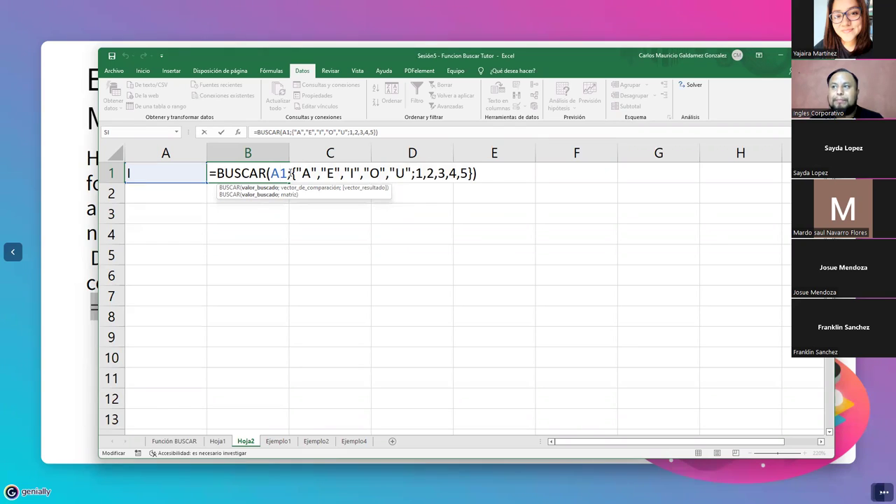
drag(293, 173, 475, 173)
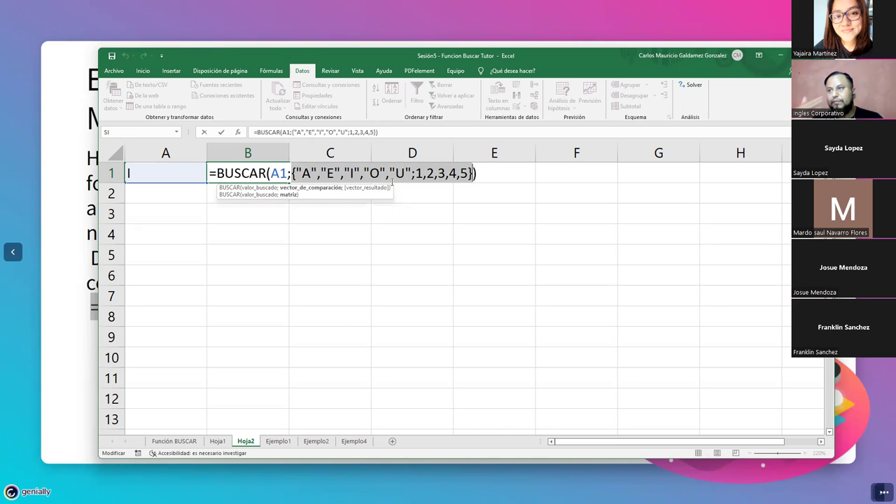
click(325, 173)
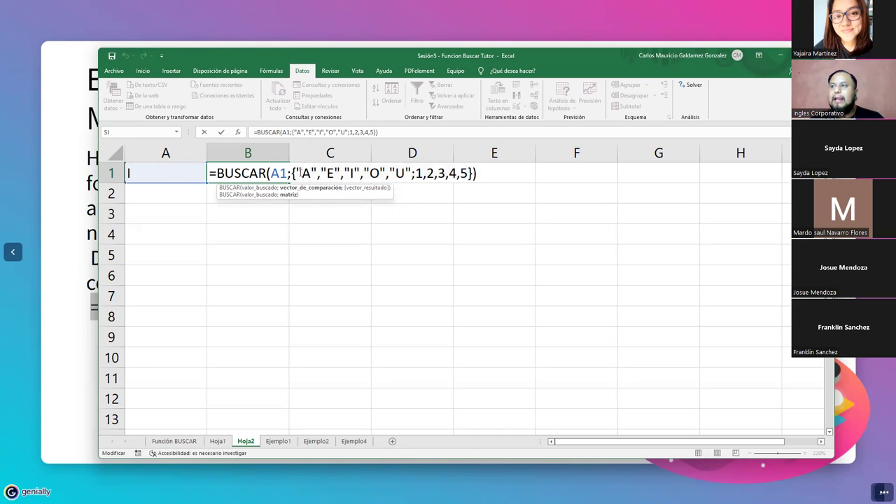
drag(297, 173, 469, 173)
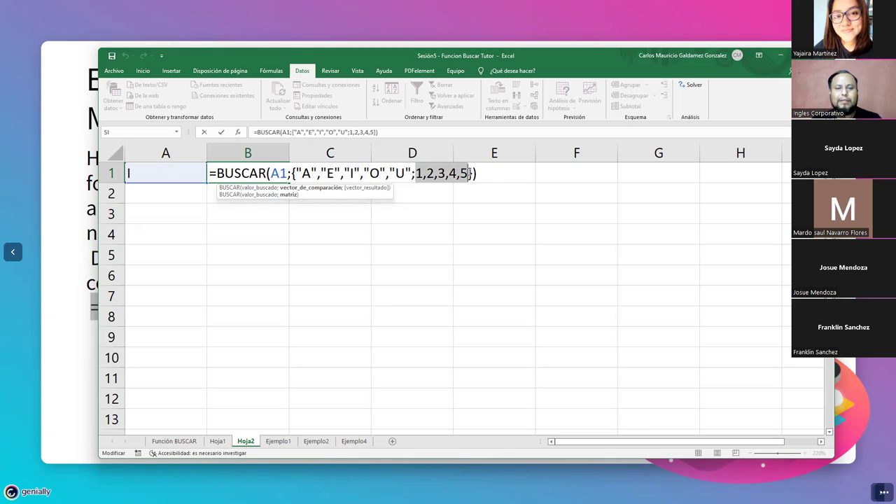
key(Escape)
click(189, 195)
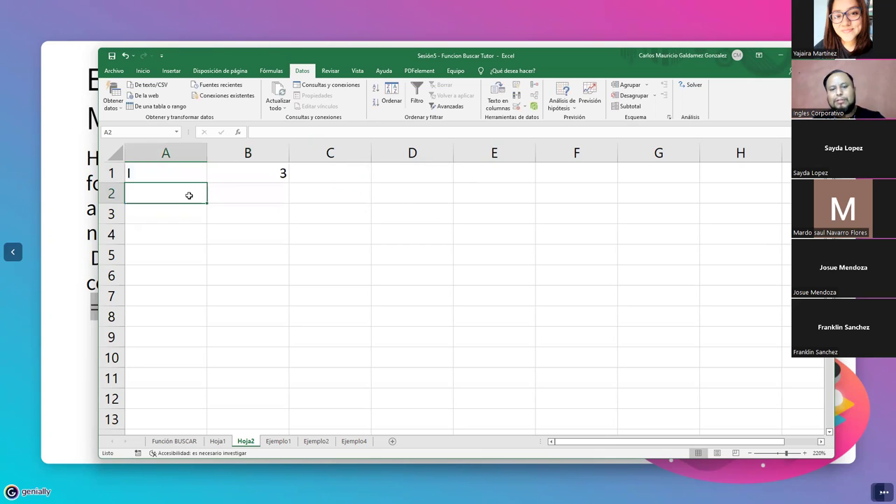
Step: Enter the score 5 in A2 and paste the BUSCAR formula into B2
text(5)
key(Return)
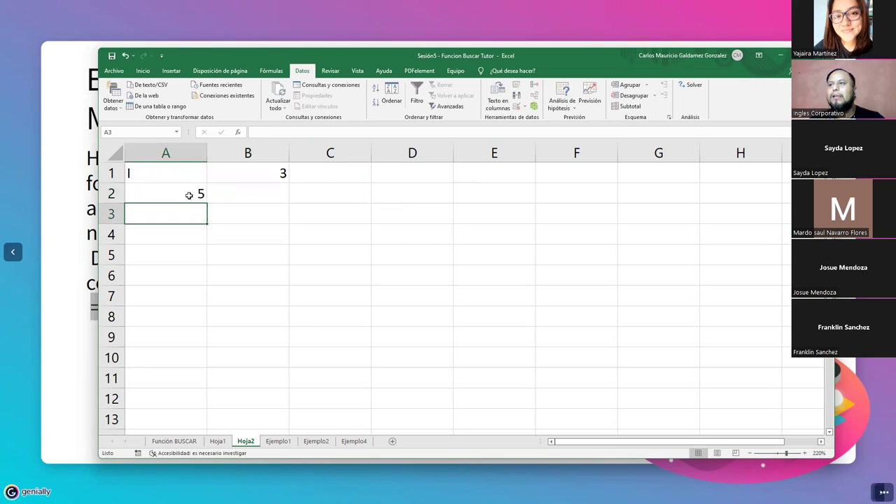
click(225, 192)
click(232, 176)
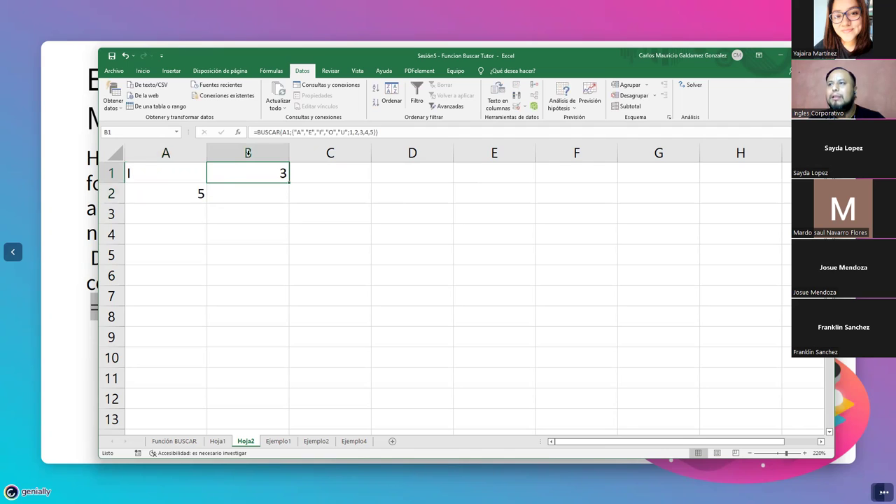
click(239, 191)
text(=BUSCAR(A1,{"A","E","I","O","U"; 1,2,3,4,5}))
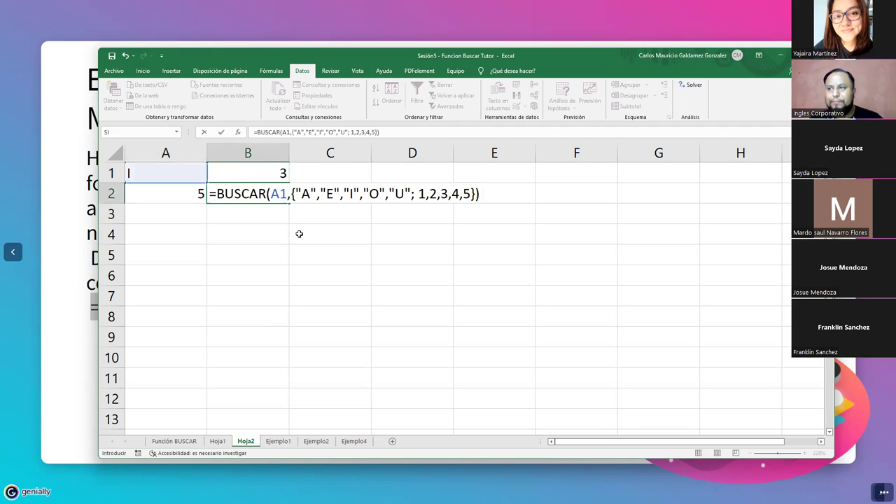
Step: Remove the vowel list from B2's array and extend the numbers to 1 through 10
drag(298, 192, 418, 194)
key(ctrl+c)
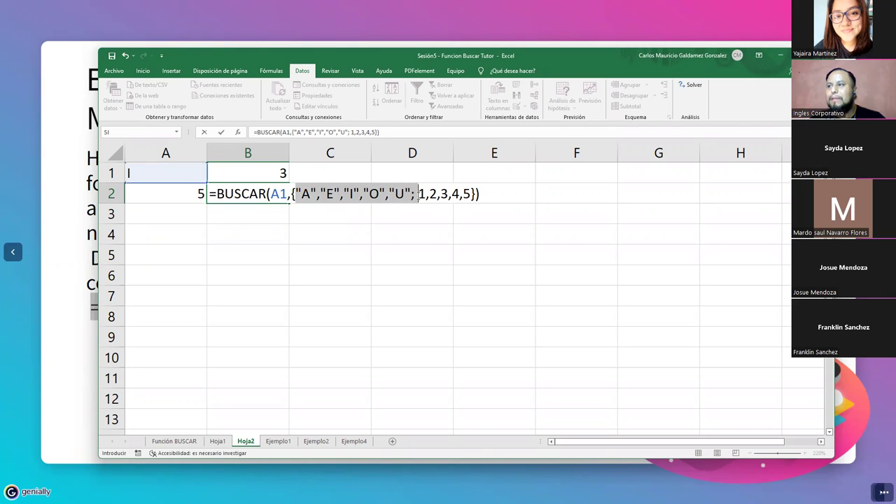
key(Delete)
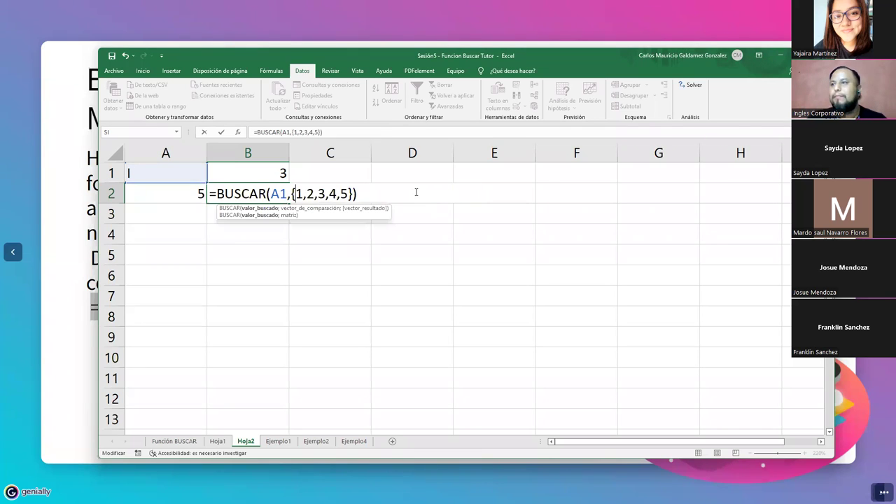
key(Right)
key(Right)
key(Right)
key(Right)
key(Right)
key(Right)
key(Right)
key(Right)
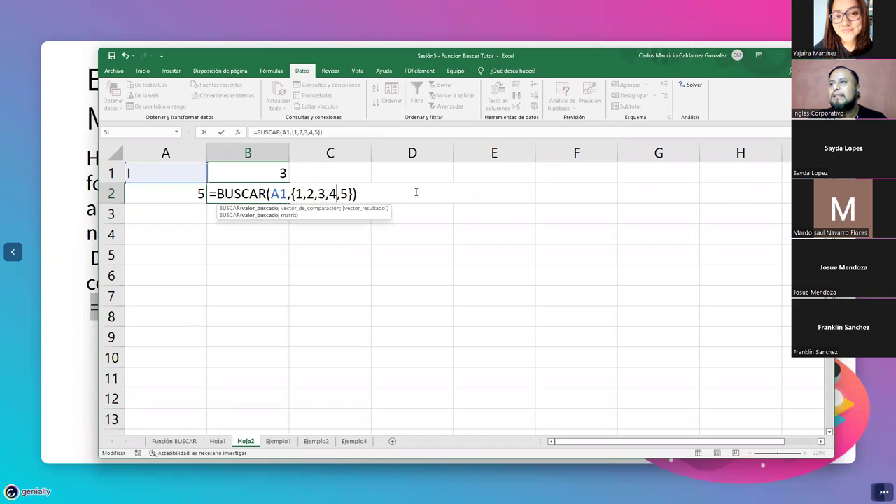
text(,6,7,8,9)
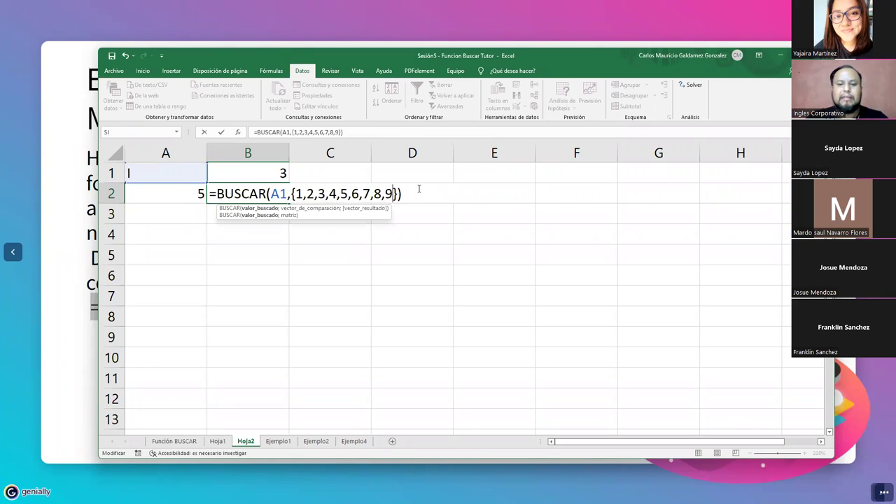
text(,10;)
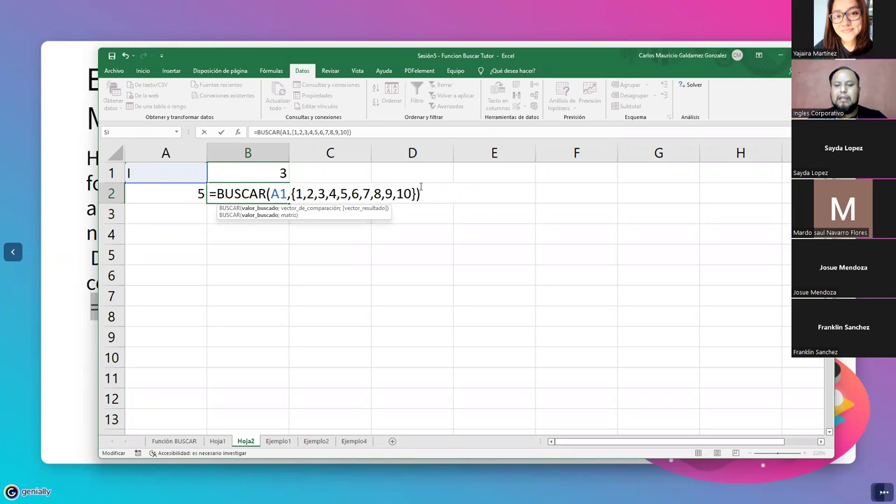
Step: Add a row of result letters to the array and change it to "A","B","C","D","E"
key(ctrl+v)
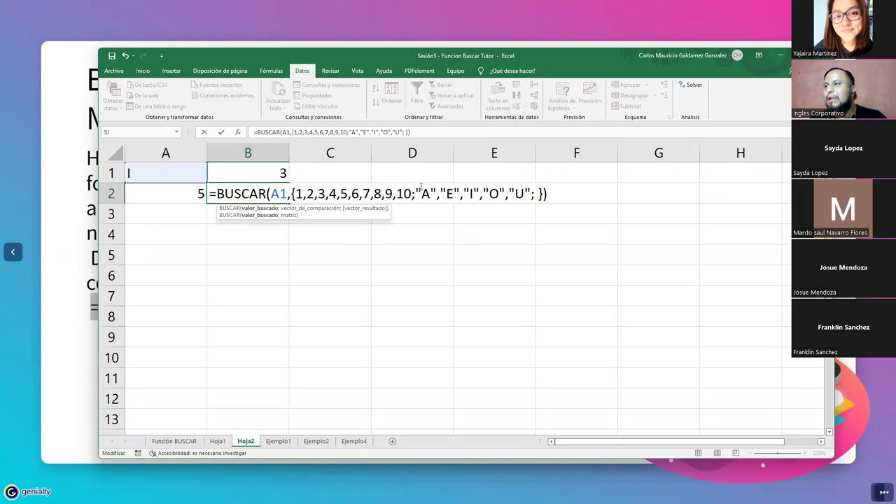
drag(295, 194, 304, 195)
click(429, 194)
click(447, 194)
click(494, 194)
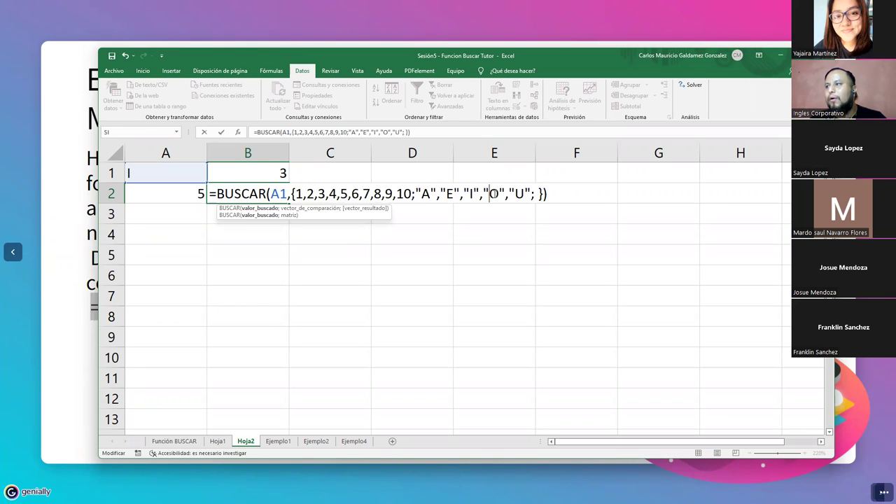
double_click(449, 194)
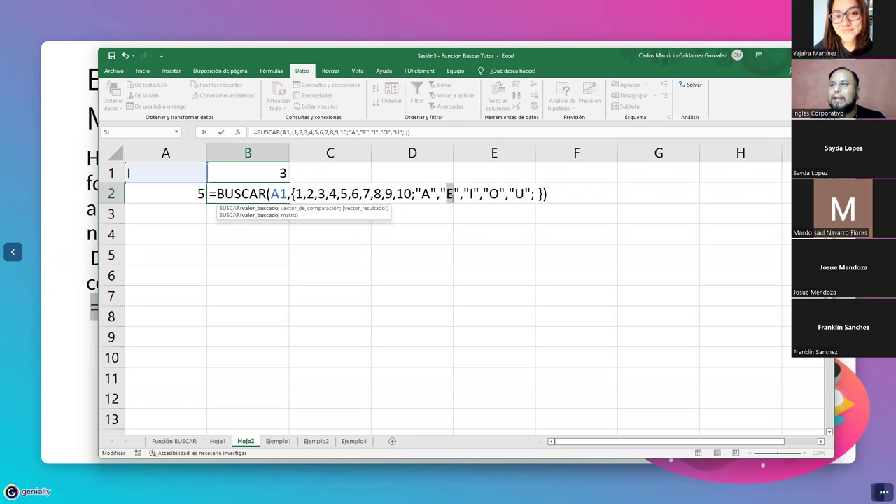
text(BUS)
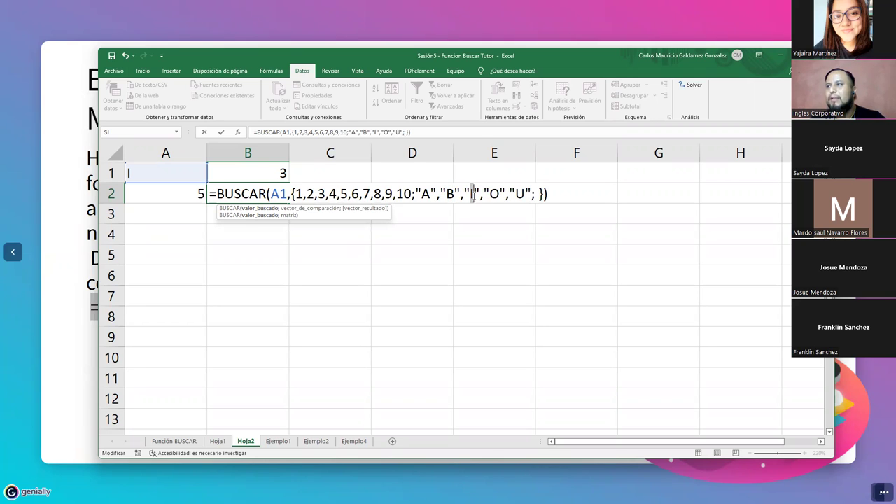
text(C)
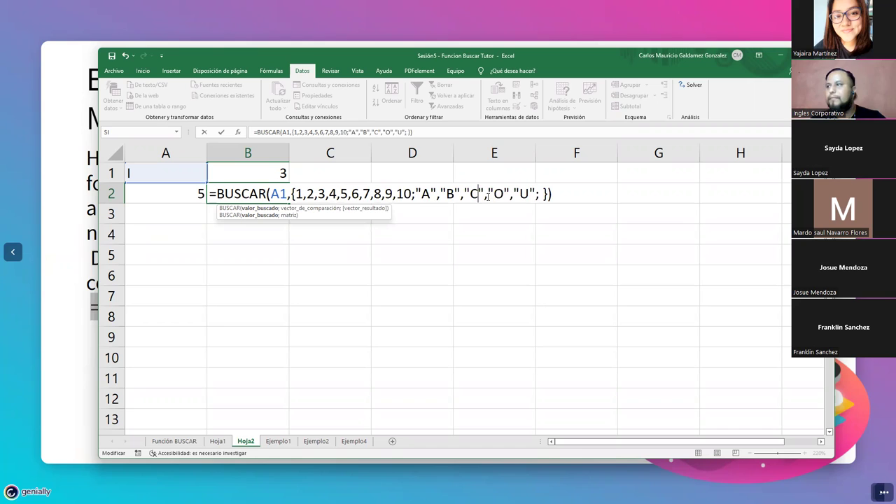
double_click(499, 194)
text(D)
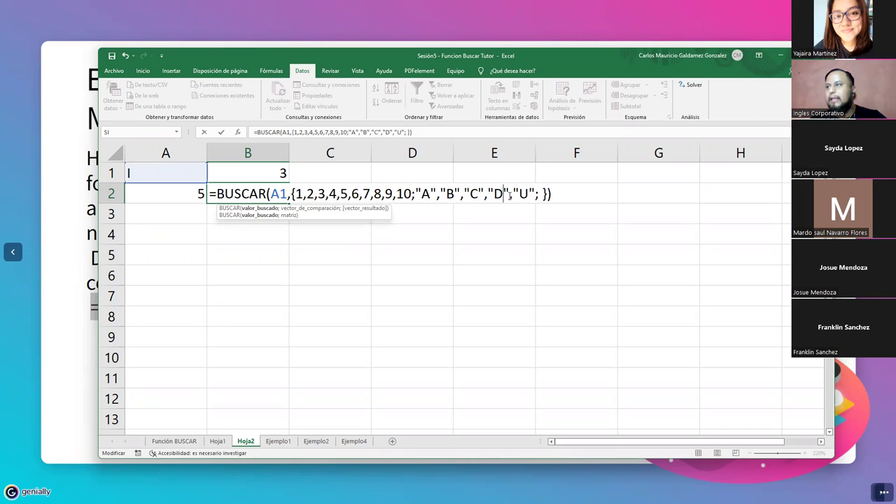
double_click(525, 194)
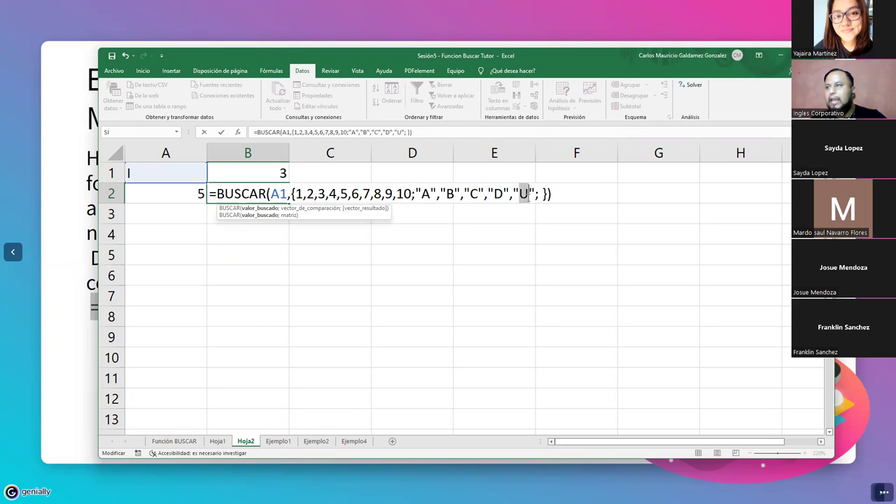
text(E)
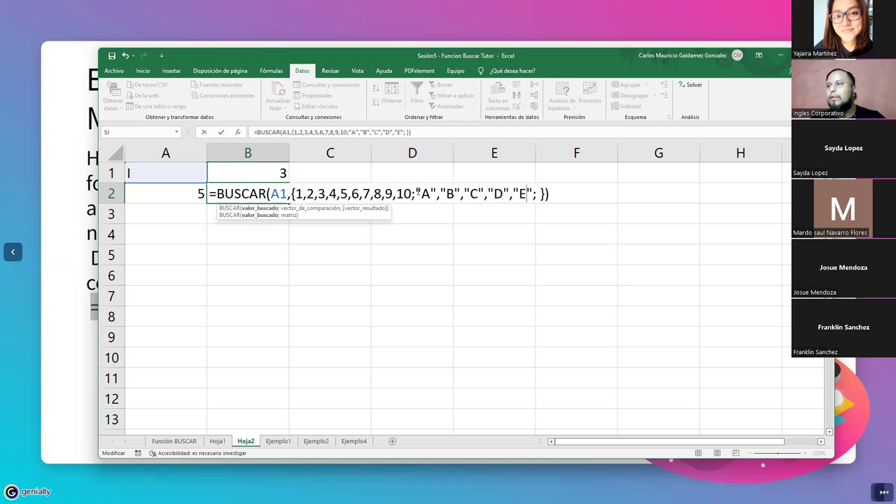
Step: Duplicate the letters and edit the copies to "F","G","H","I","J"
drag(416, 191, 512, 196)
drag(436, 194, 533, 194)
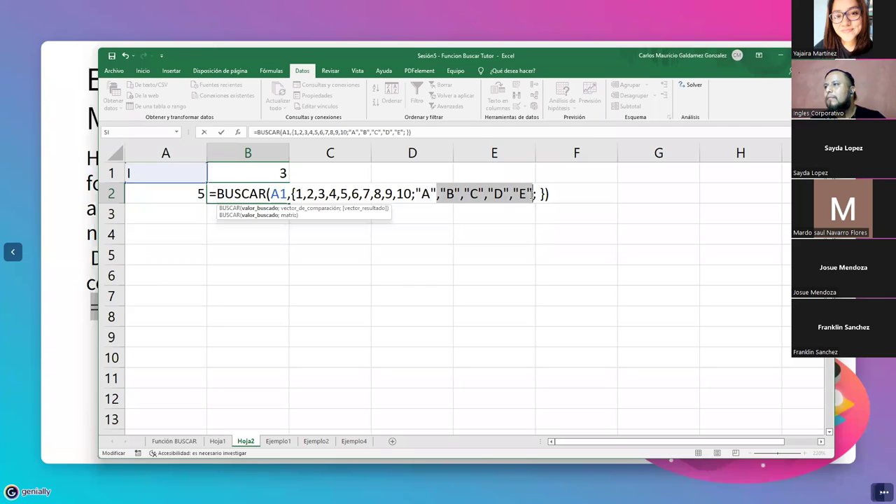
key(ctrl+c)
click(532, 194)
key(ctrl+v)
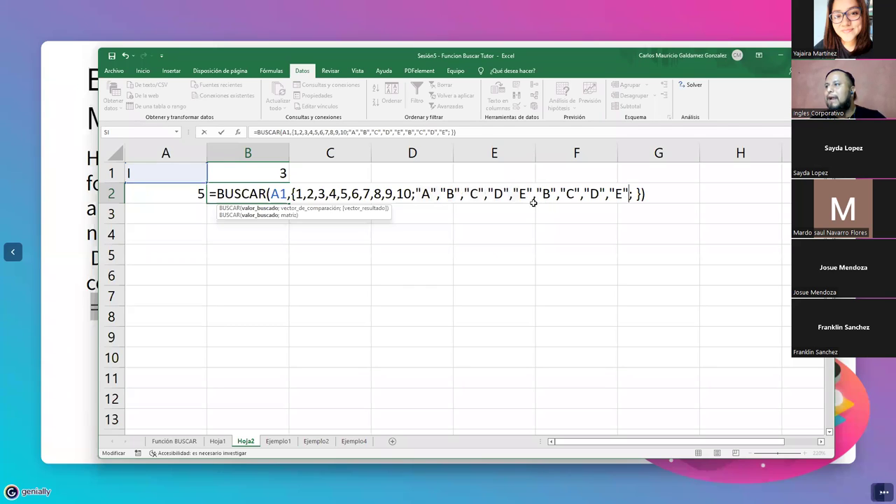
double_click(548, 196)
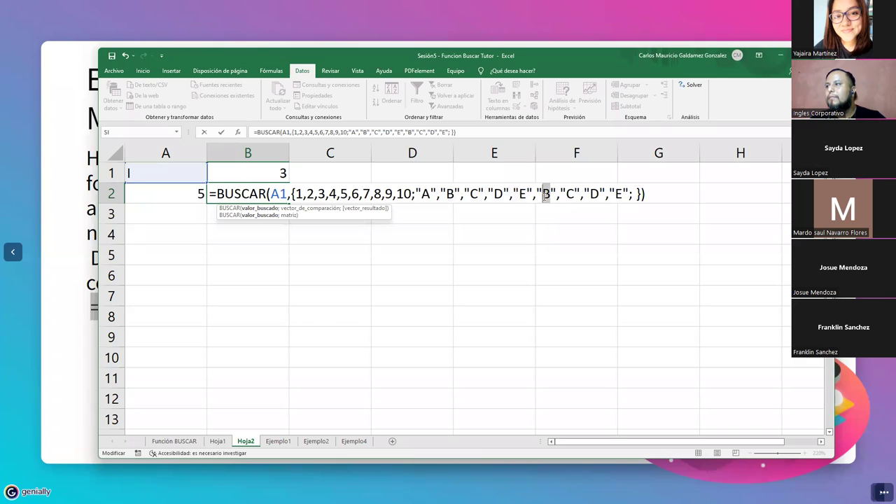
text(F)
double_click(570, 196)
text(G)
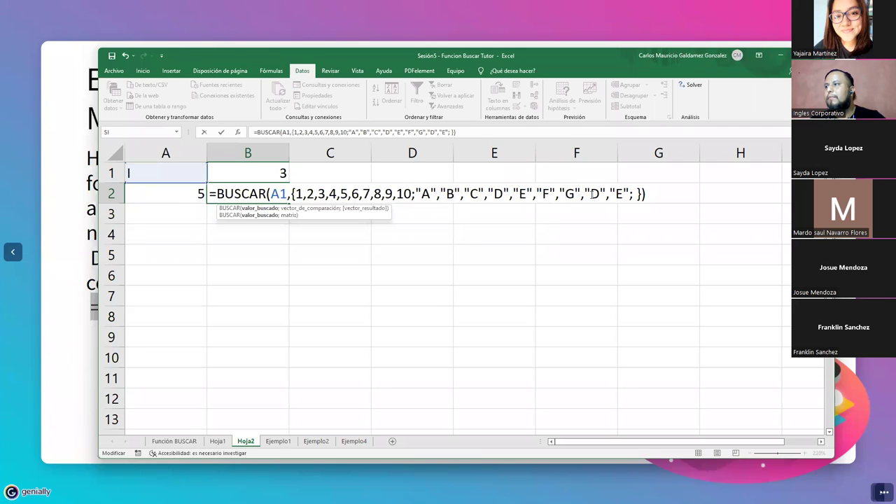
double_click(594, 196)
text(H)
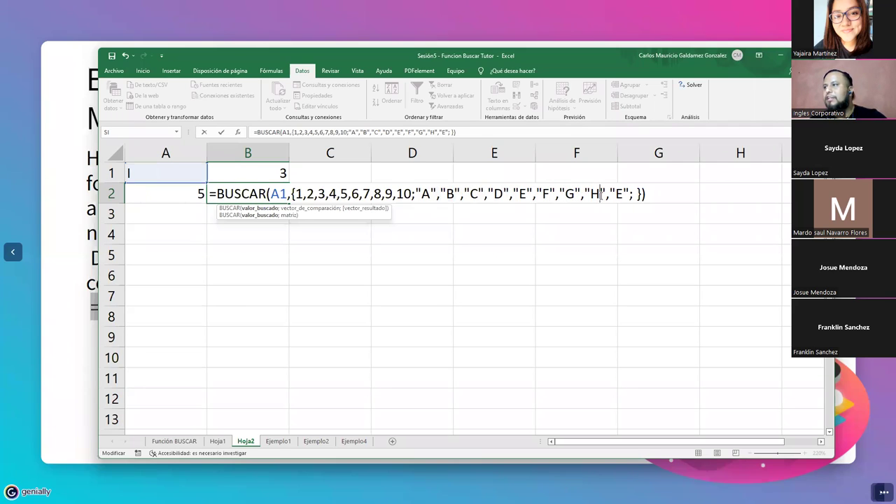
double_click(619, 195)
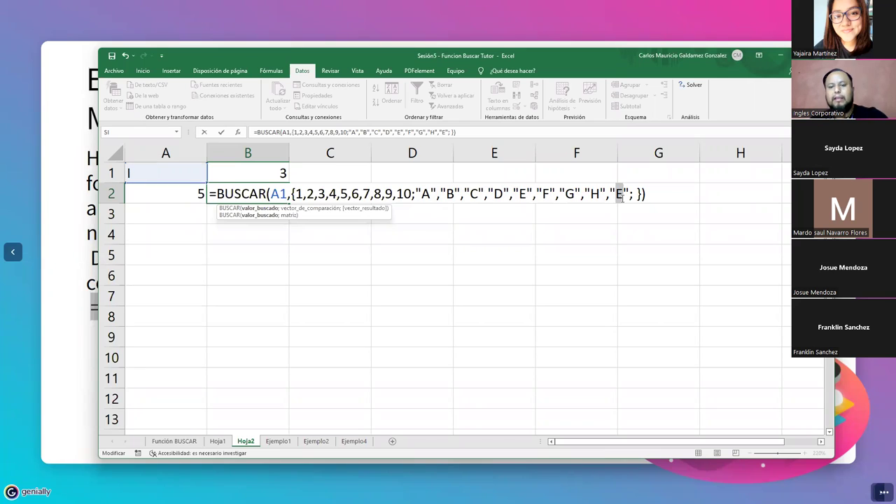
text(I)
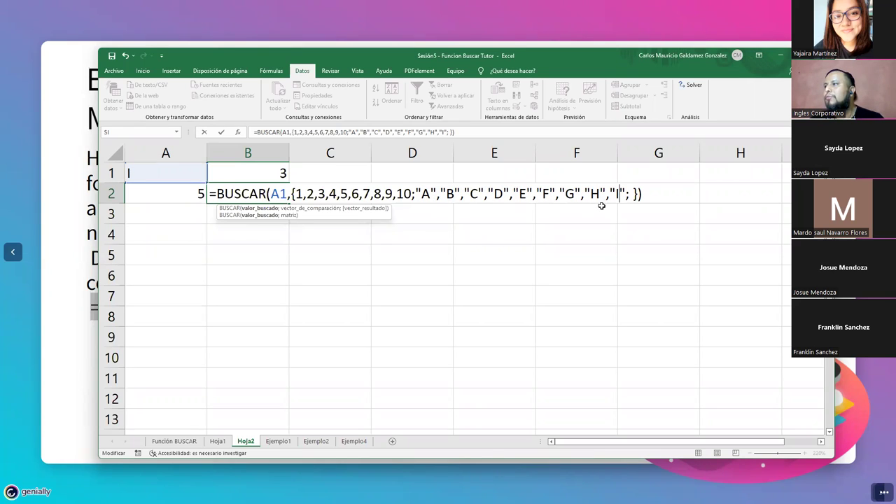
text(",)
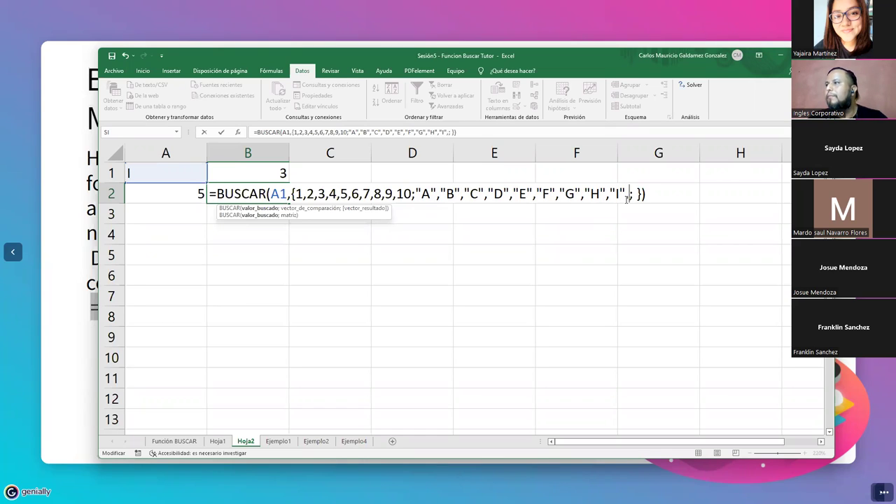
text("J")
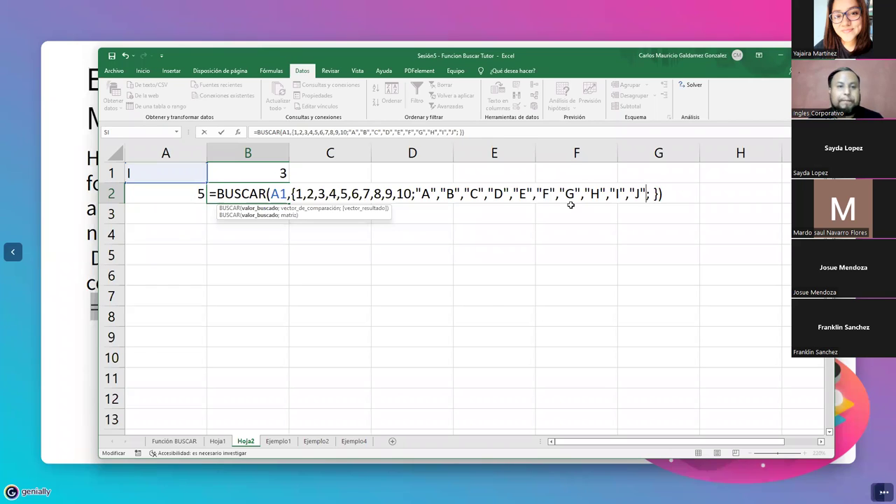
Step: Replace the comma after A1 in B2's formula with a semicolon
key(Return)
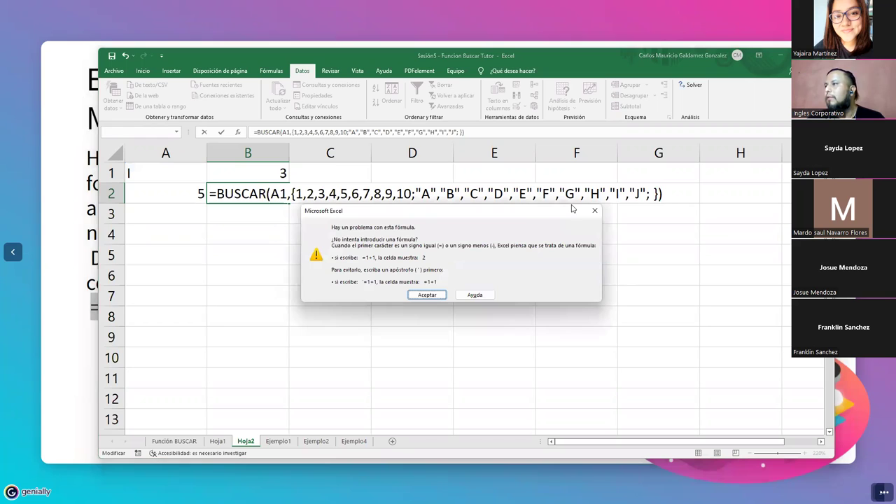
key(Return)
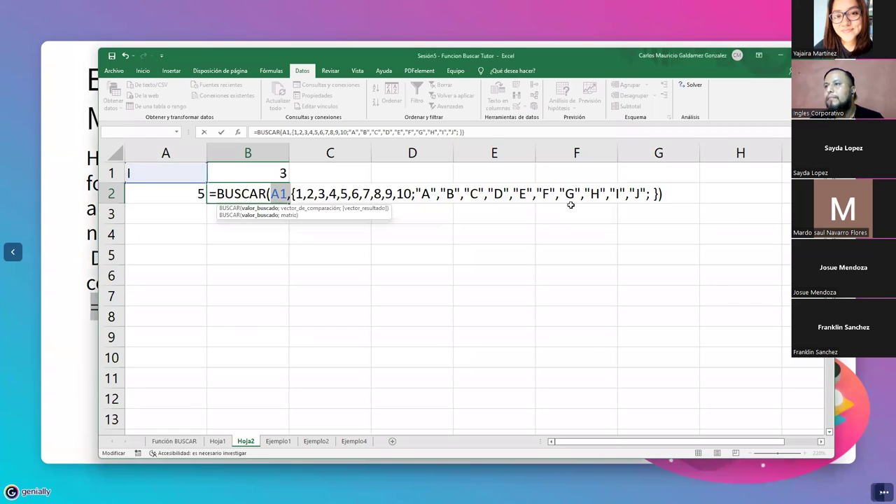
click(292, 197)
key(BackSpace)
text(;)
key(Return)
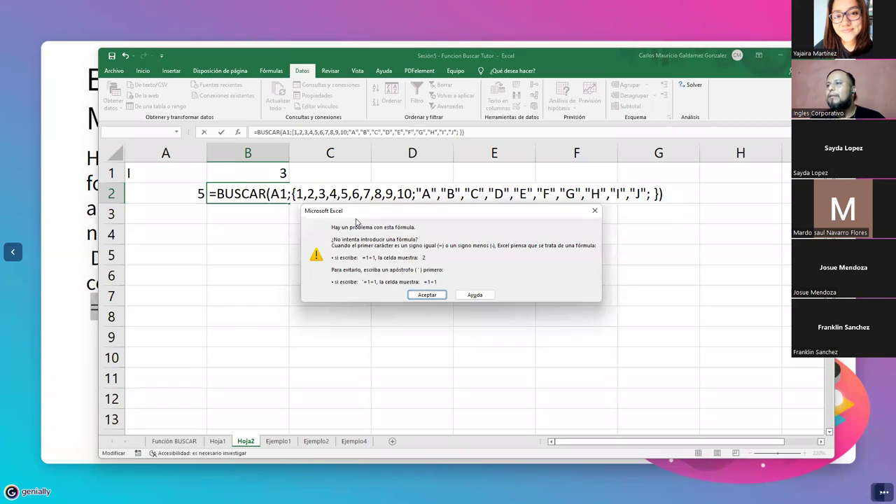
key(Return)
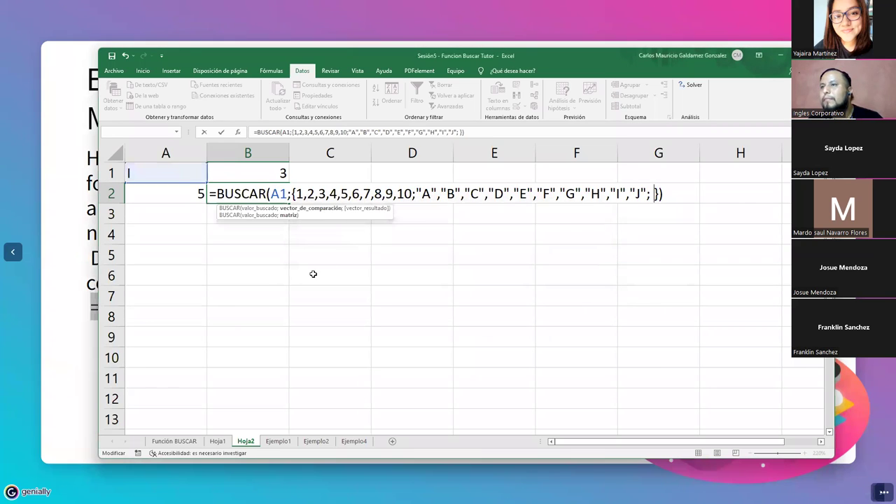
Step: Change the formula's lookup value from A1 to A2
click(177, 199)
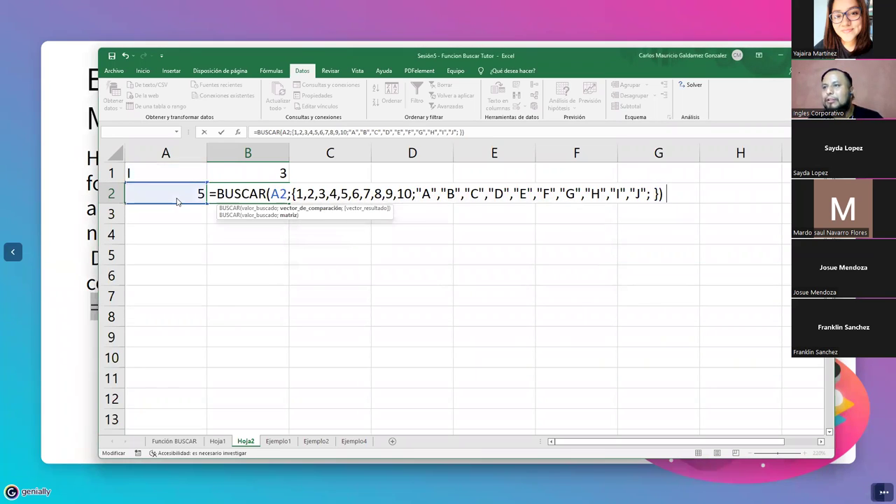
key(End)
key(Return)
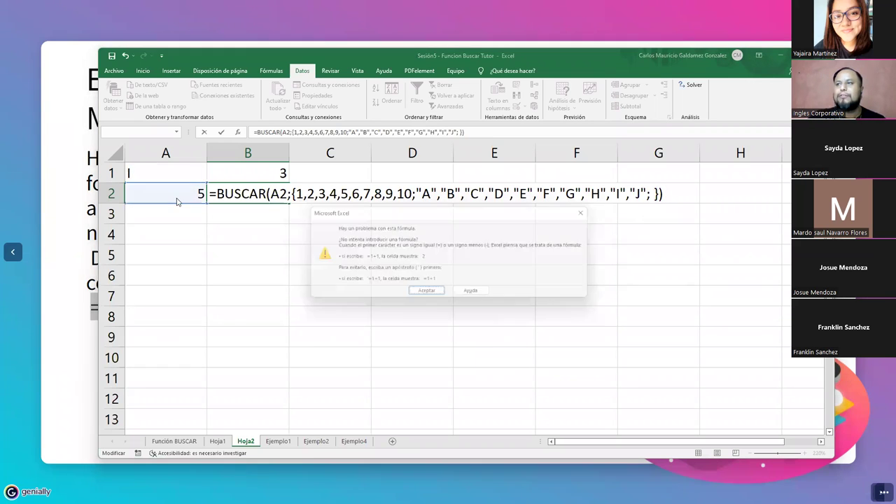
key(Return)
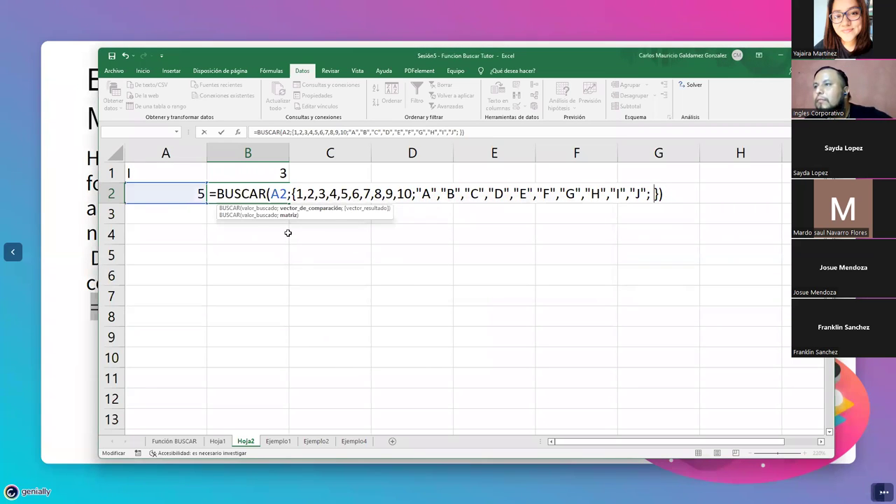
Step: Check the 1–10 separators and delete the stray semicolon and space after "J"
click(287, 216)
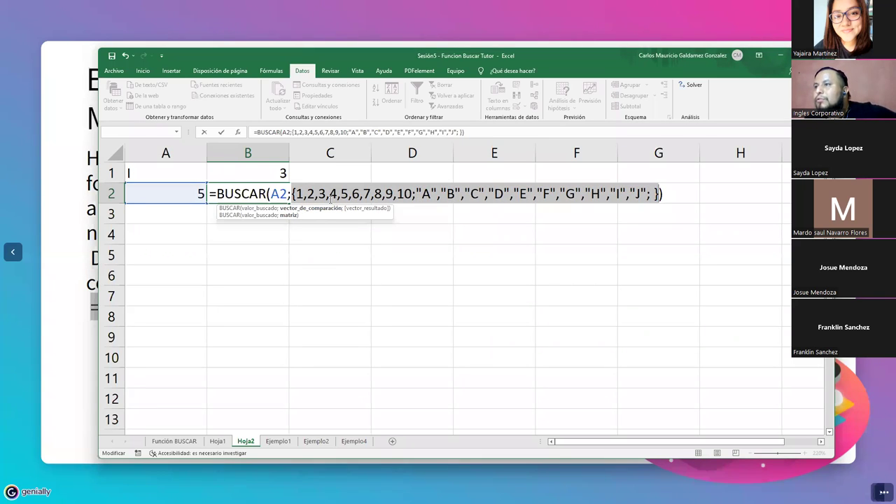
click(314, 194)
click(331, 194)
click(343, 194)
click(354, 194)
click(365, 194)
click(374, 193)
click(386, 194)
click(397, 194)
click(403, 194)
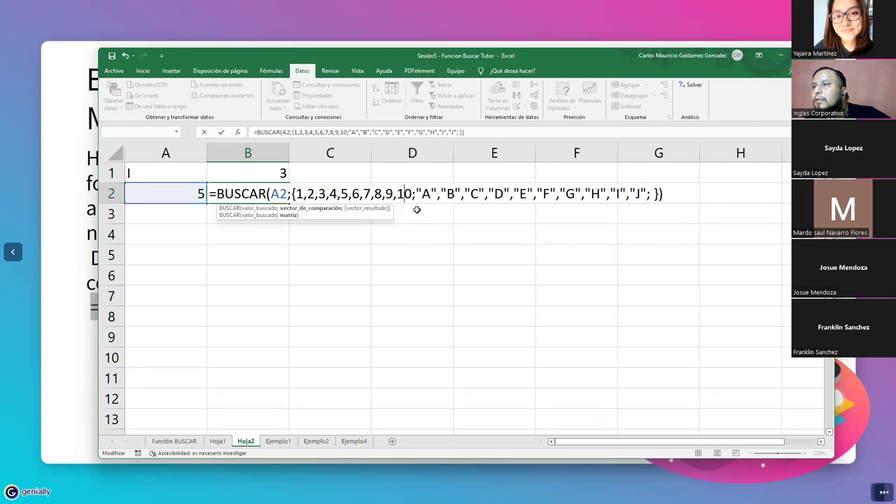
click(651, 193)
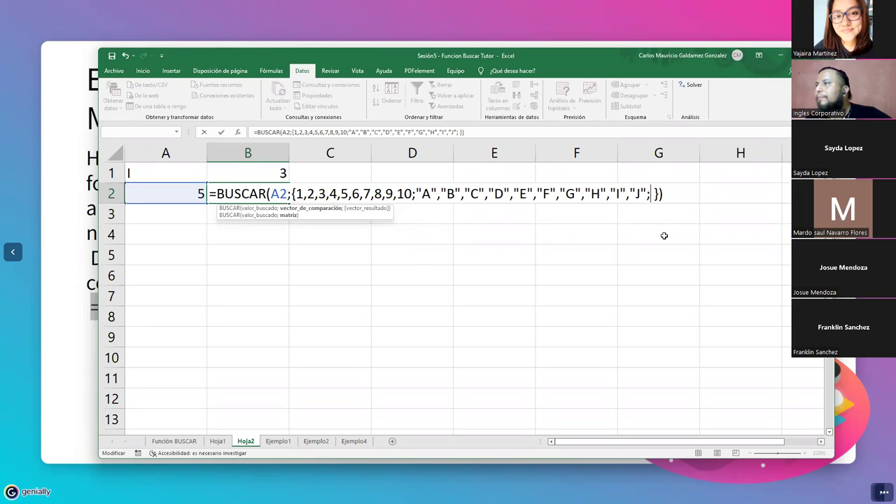
key(BackSpace)
key(Delete)
Step: Enter B2's grade formula and centre the grade in the cell
key(Return)
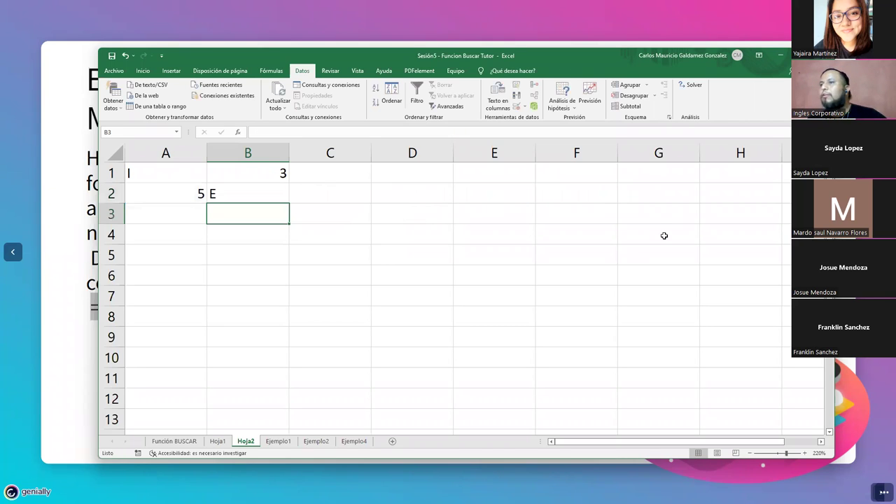
click(261, 199)
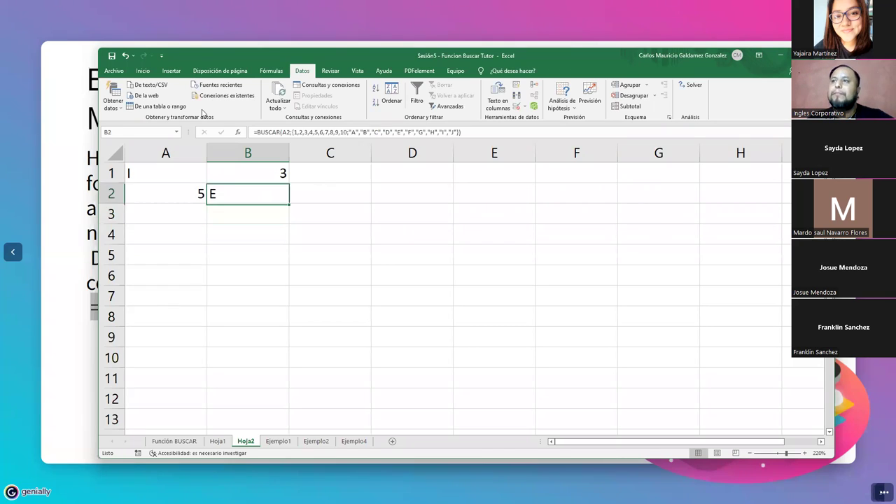
click(143, 71)
click(272, 103)
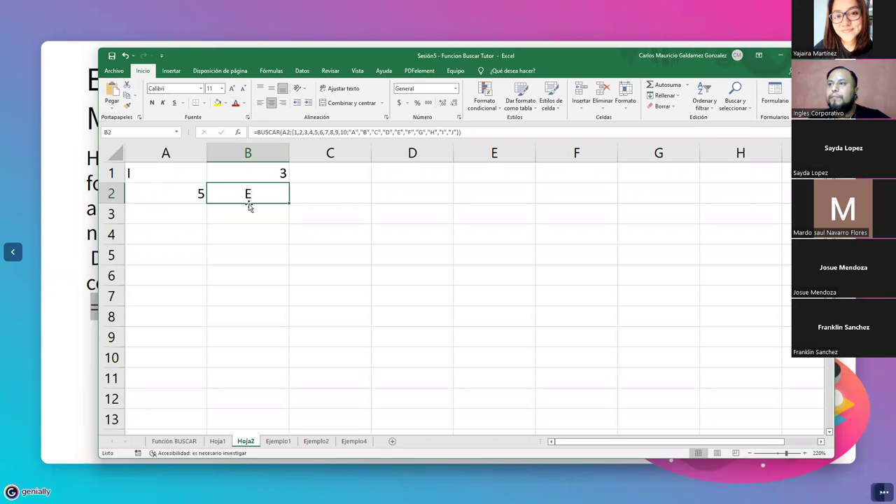
Step: Test the formula with scores 9 and 1 in A2, giving I and A
click(180, 193)
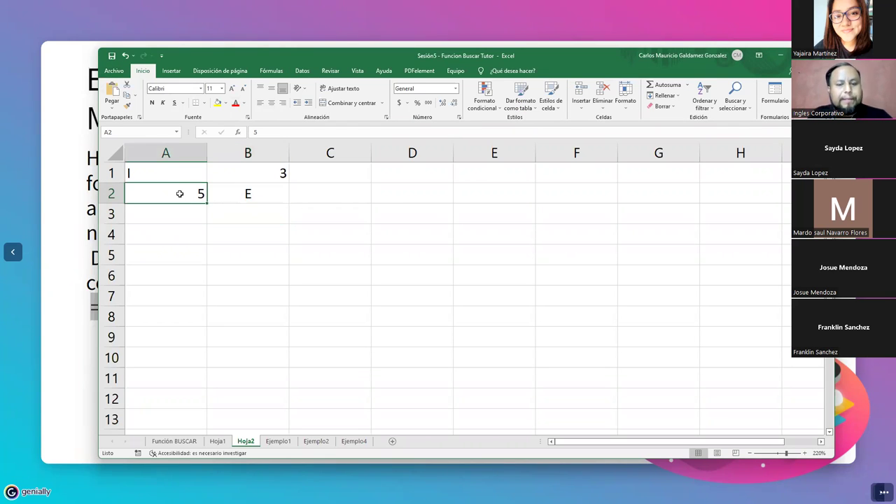
text(9)
key(Return)
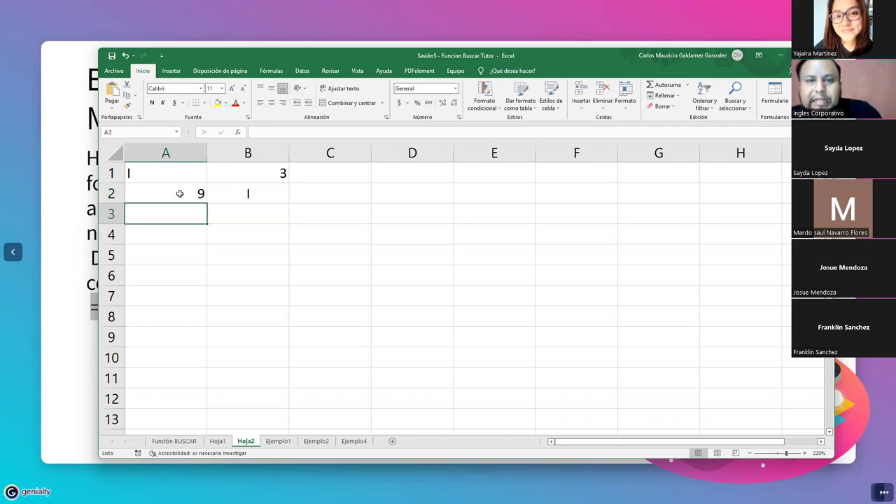
click(180, 193)
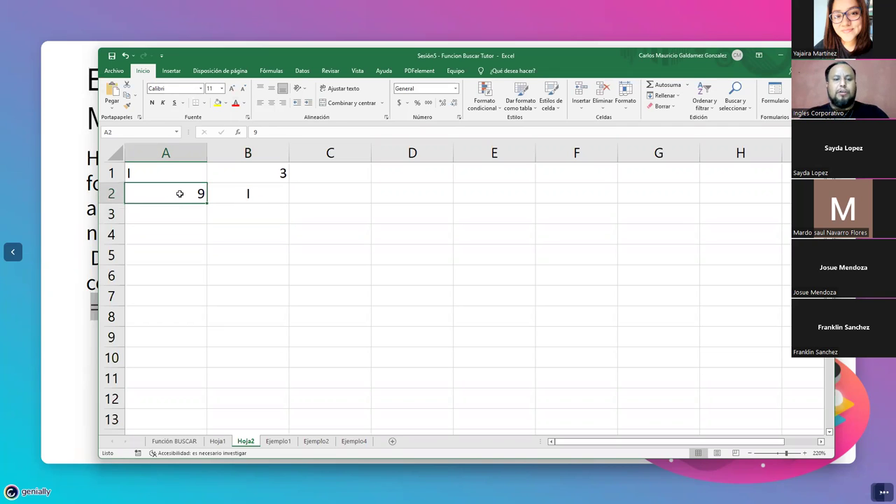
text(1)
key(Return)
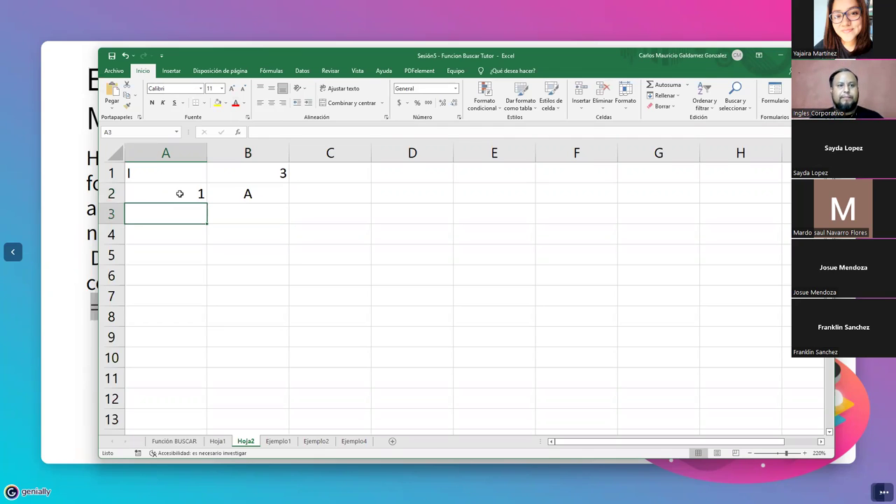
click(244, 194)
double_click(245, 194)
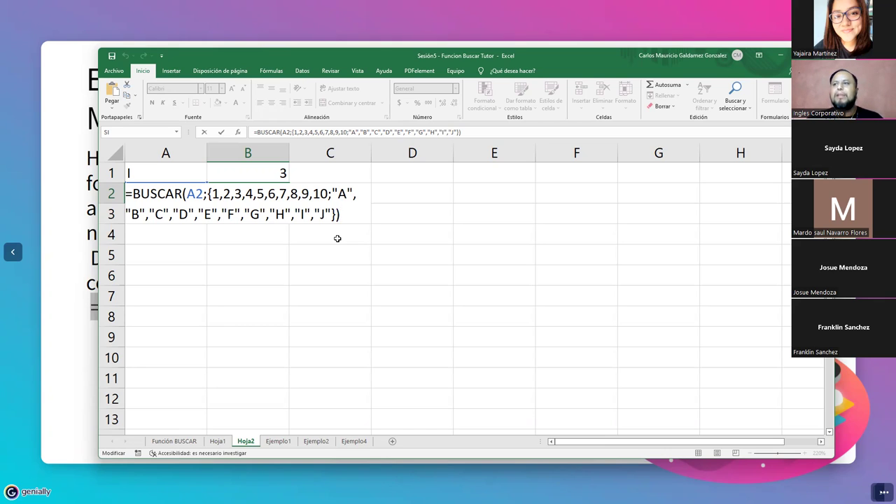
Step: Walk through B2's formula: lookup value A2, the 1–10 scores and the A–J grades
key(ctrl+Return)
key(F2)
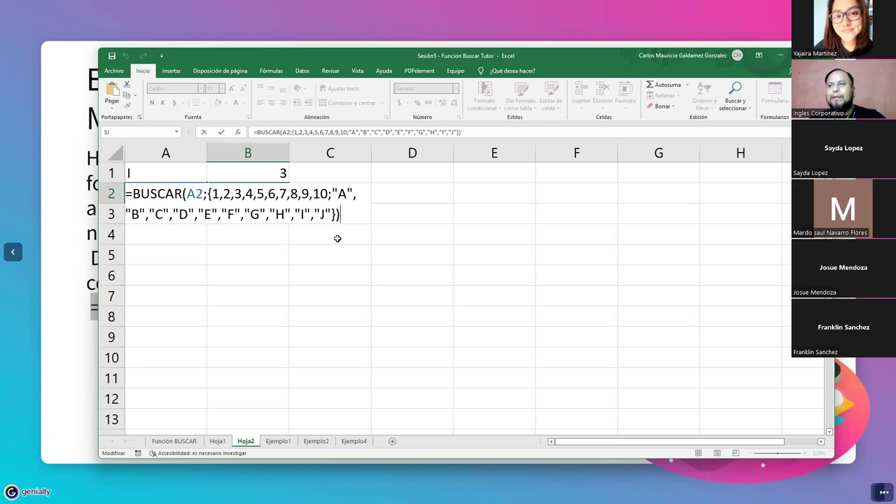
click(202, 199)
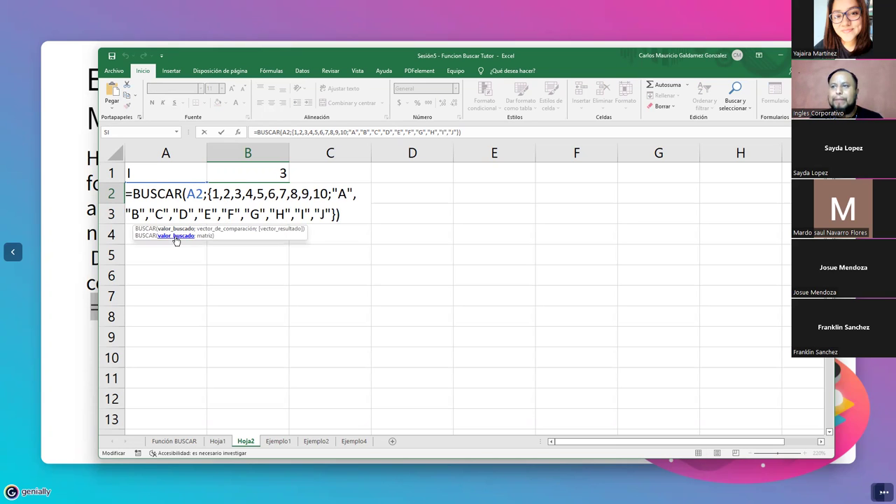
click(203, 236)
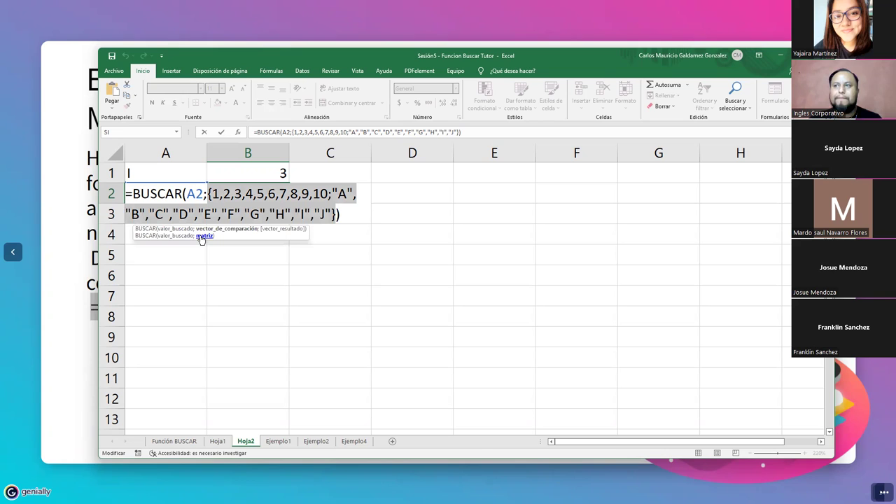
click(208, 194)
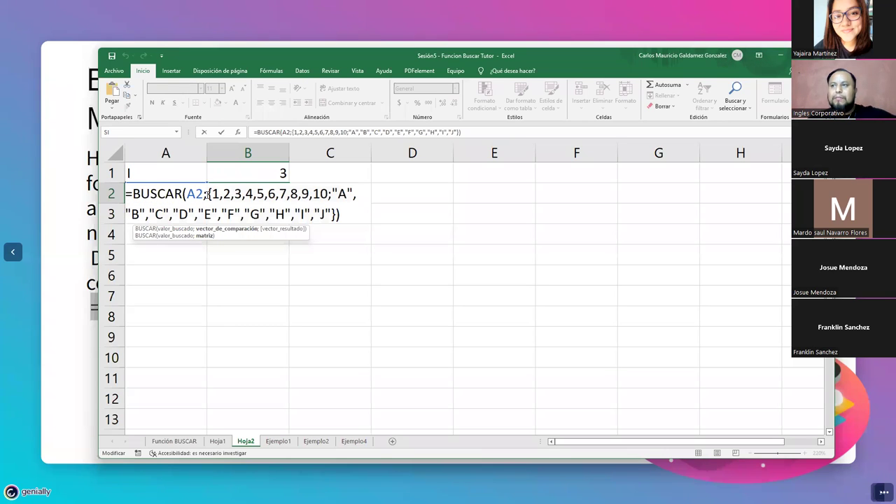
drag(208, 194, 337, 214)
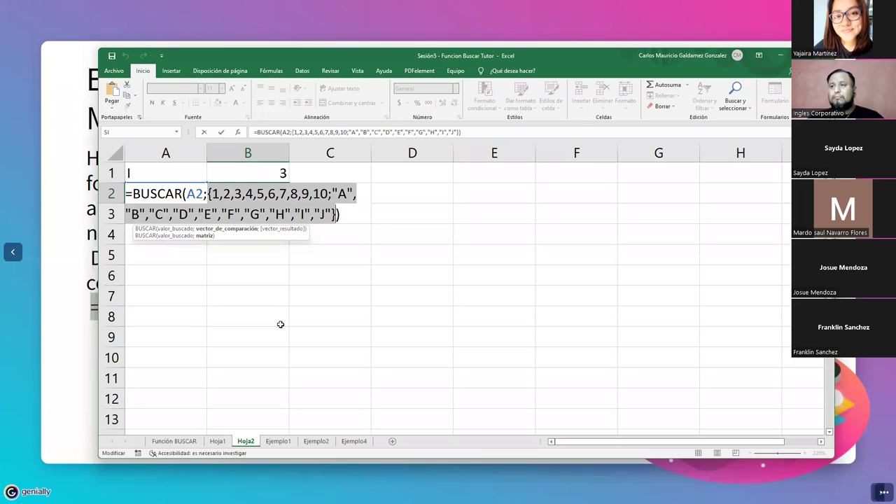
drag(212, 194, 329, 194)
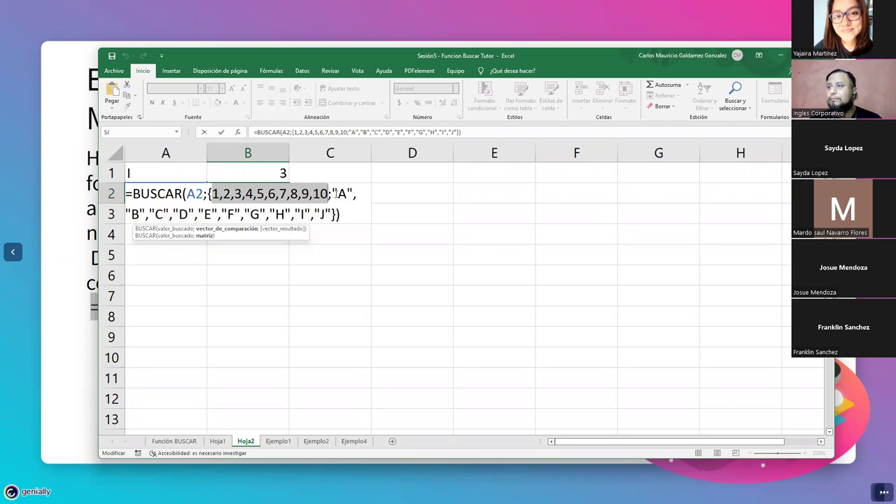
drag(333, 194, 337, 214)
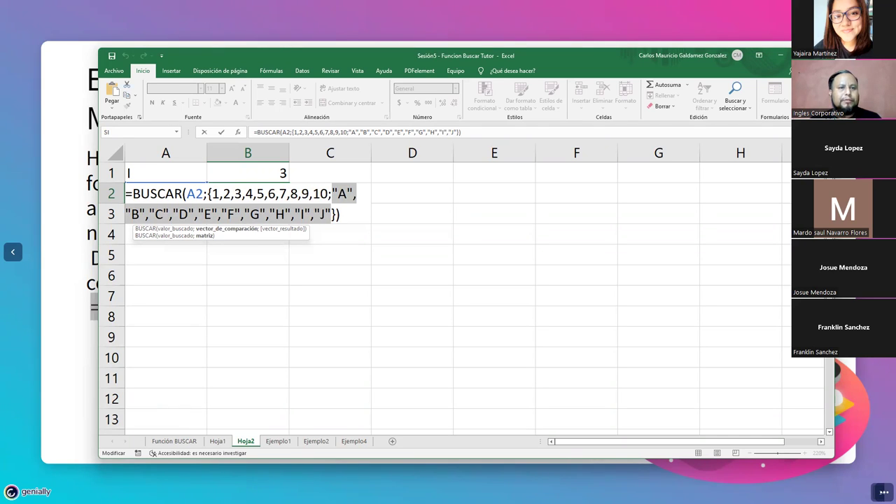
click(334, 214)
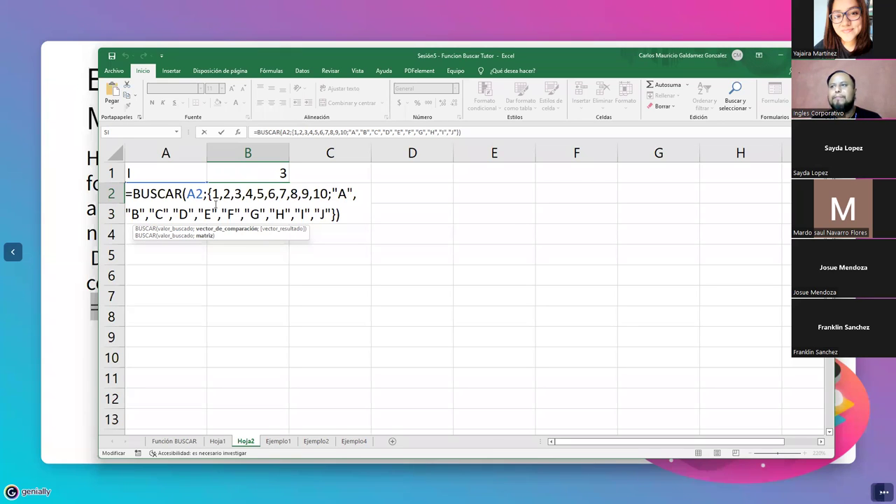
drag(210, 199, 337, 214)
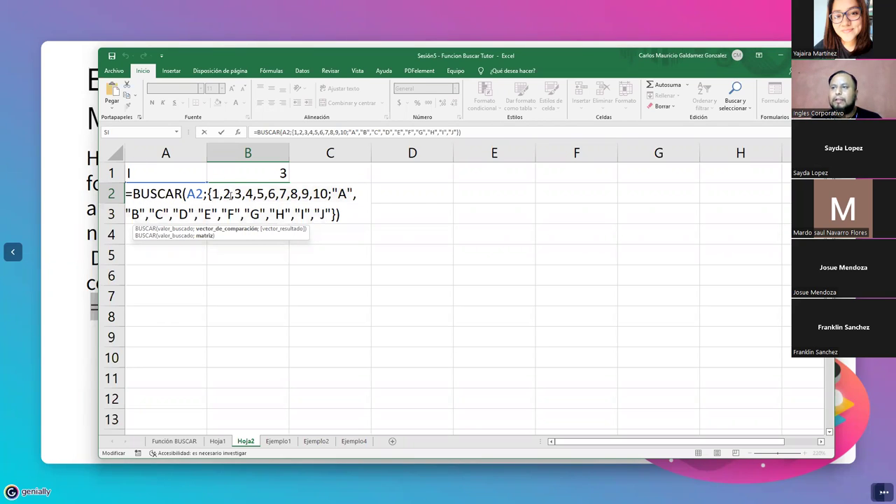
click(331, 214)
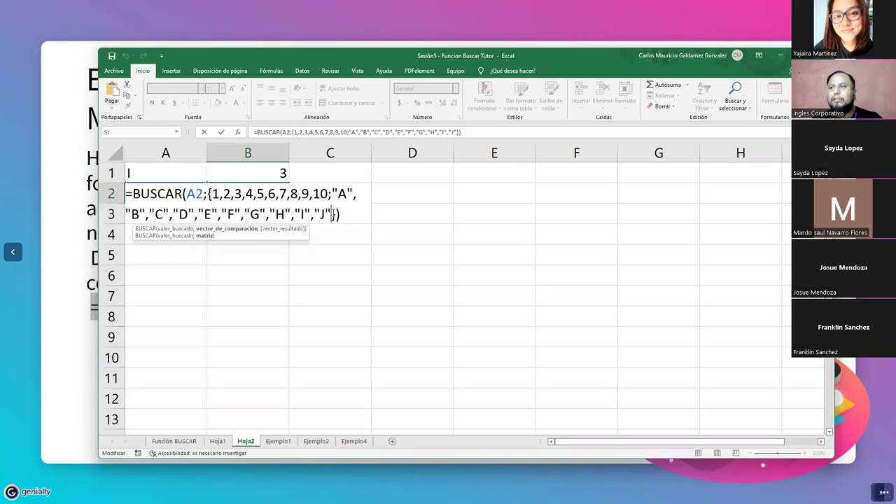
drag(213, 193, 333, 214)
Step: Copy the 1–10 and A–J array text and paste extra copies into the formula
key(ctrl+c)
click(333, 214)
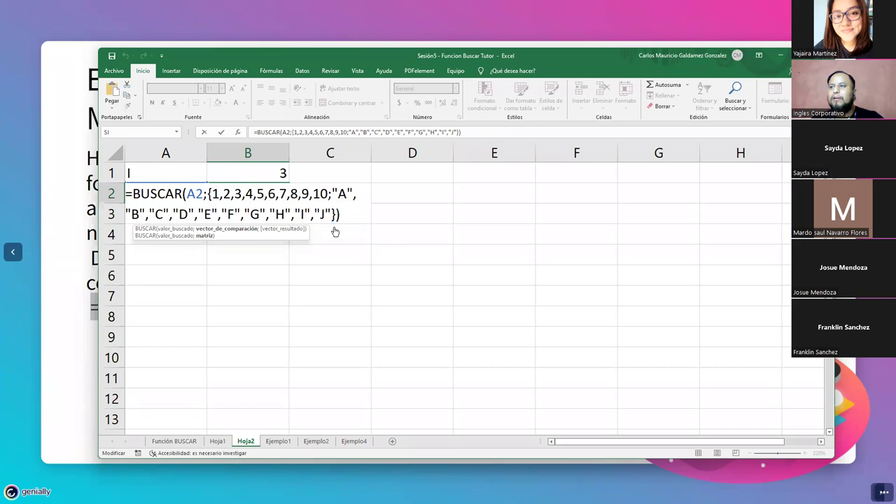
key(ctrl+v)
key(ctrl+v)
key(ctrl+v)
key(ctrl+v)
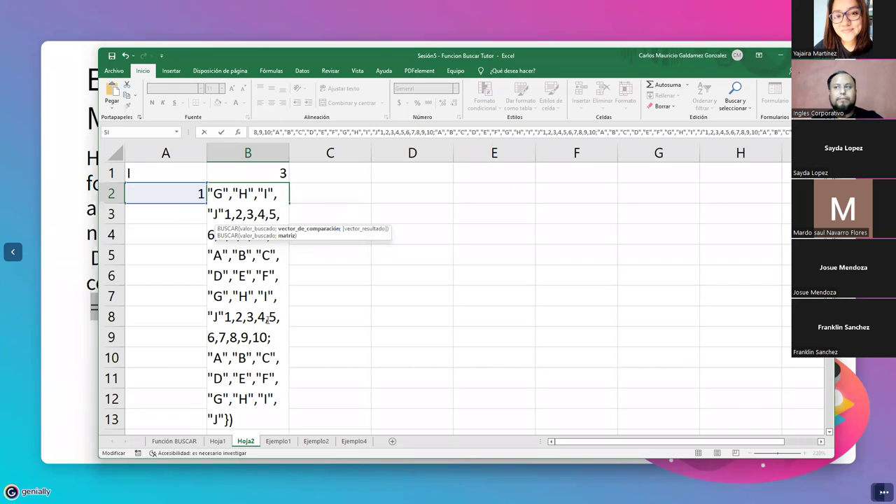
Step: Undo the pasted array text so B2's original formula returns A for score 1
key(ctrl+Return)
double_click(235, 201)
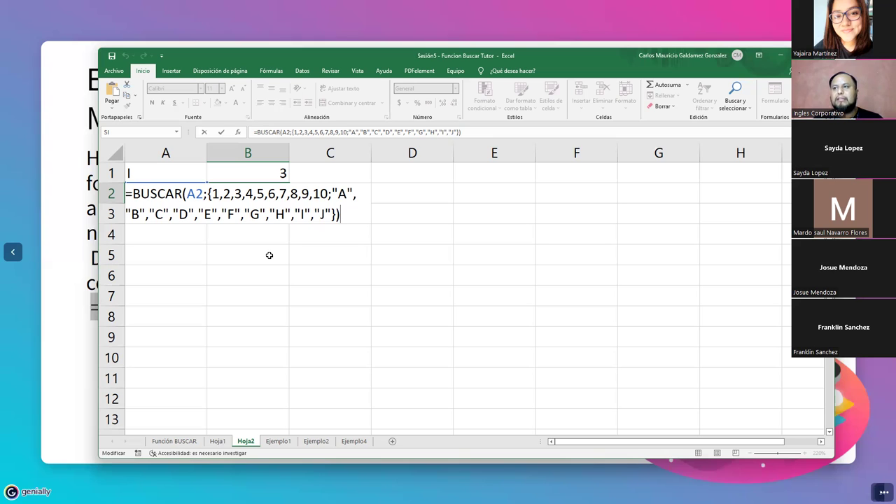
key(Return)
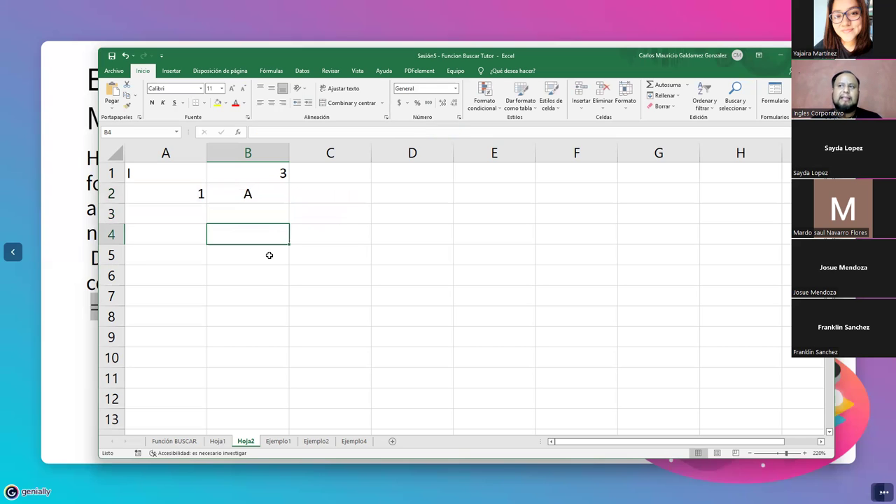
Step: Return to B2 and open its BUSCAR formula for in-cell editing
key(Up)
key(Up)
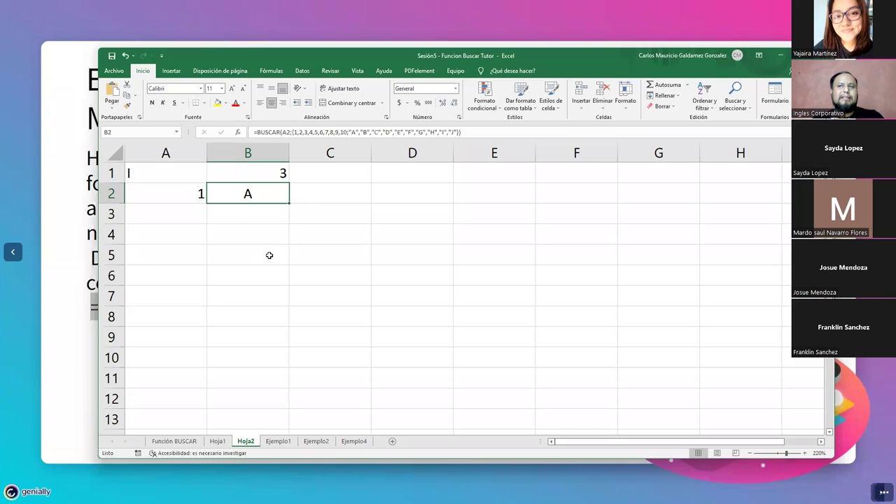
double_click(253, 197)
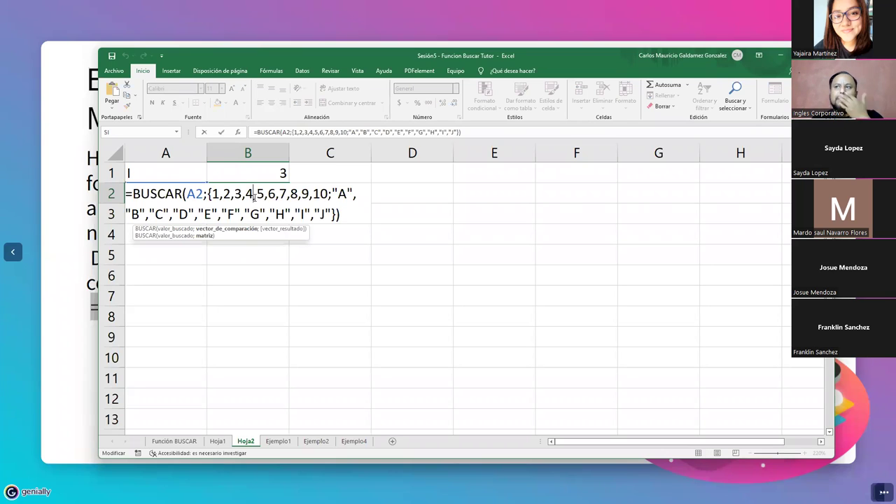
key(Escape)
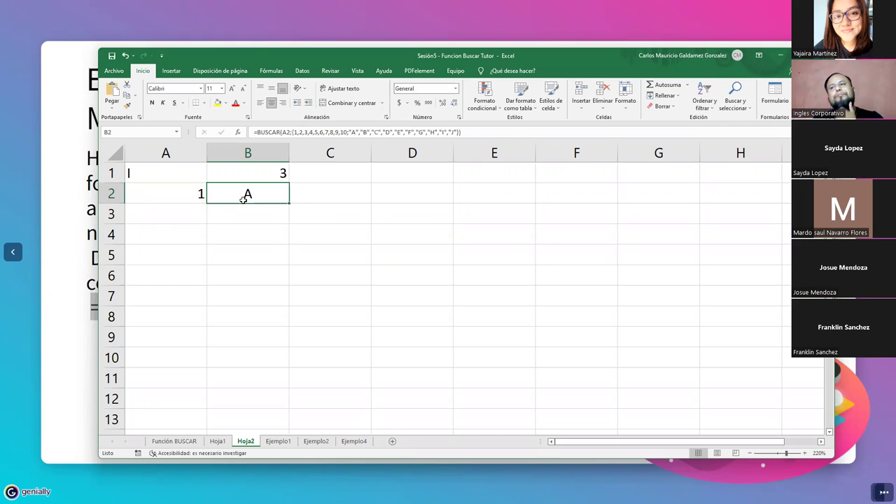
double_click(243, 200)
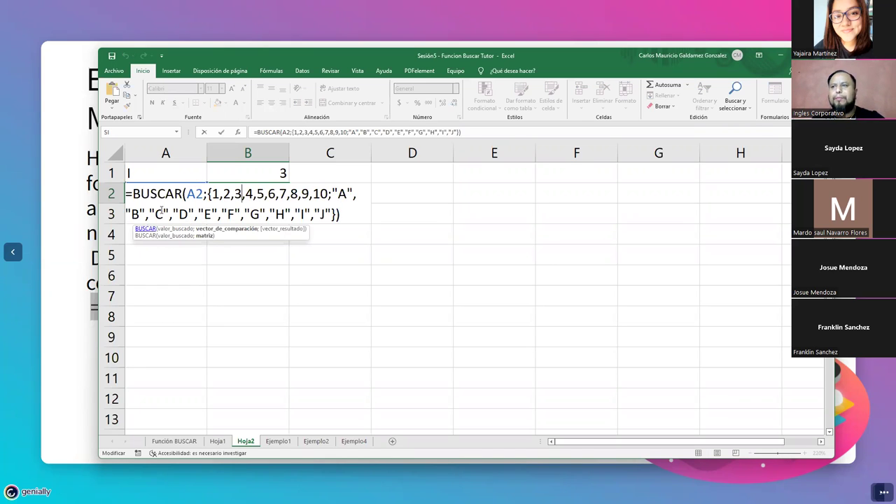
Step: Replace grades J through E in the result array with A+, A, B+, B, C+, C
double_click(325, 215)
text(A+)
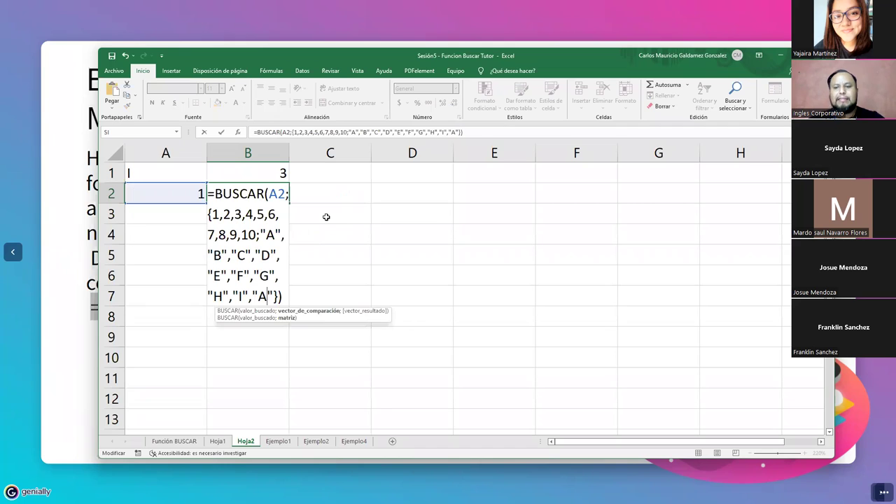
double_click(242, 297)
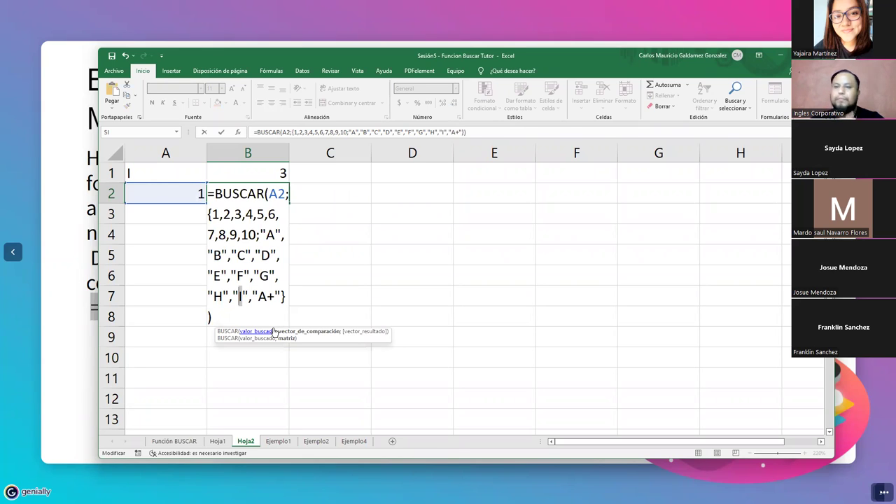
text(A)
double_click(218, 296)
text(B+)
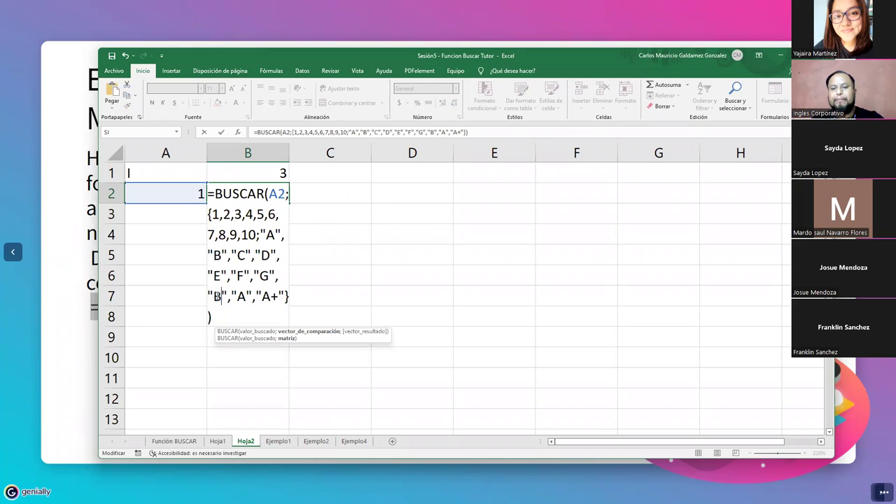
double_click(260, 275)
text(B)
double_click(240, 275)
text(C+)
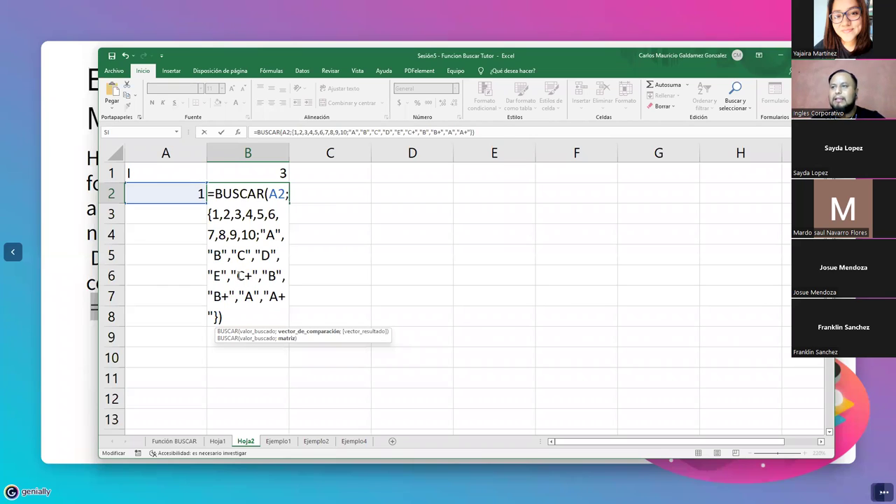
double_click(217, 275)
text(C)
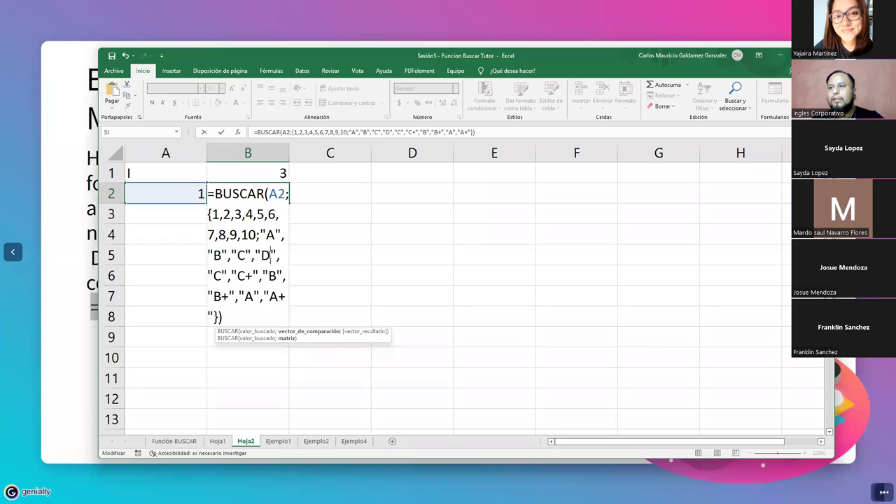
Step: Change the first four grades of the list to E, E+, D and D+
click(270, 255)
text(+)
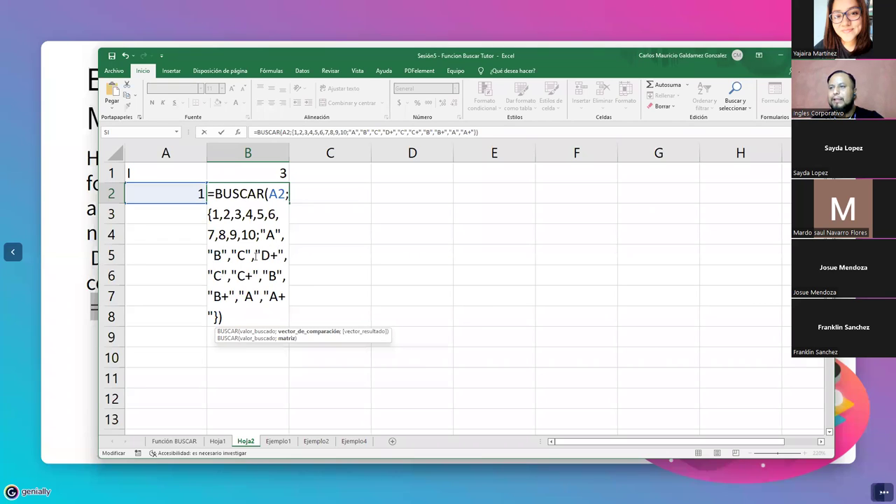
double_click(240, 254)
text(D)
text(E+)
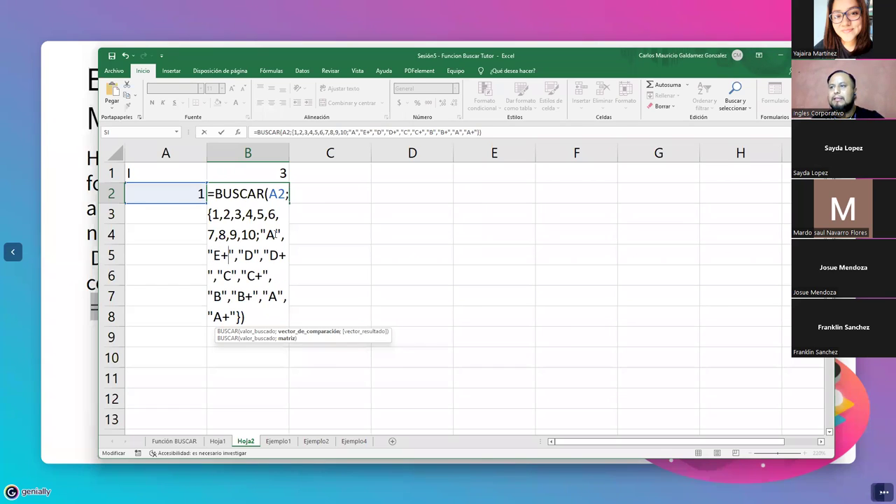
drag(277, 235, 265, 234)
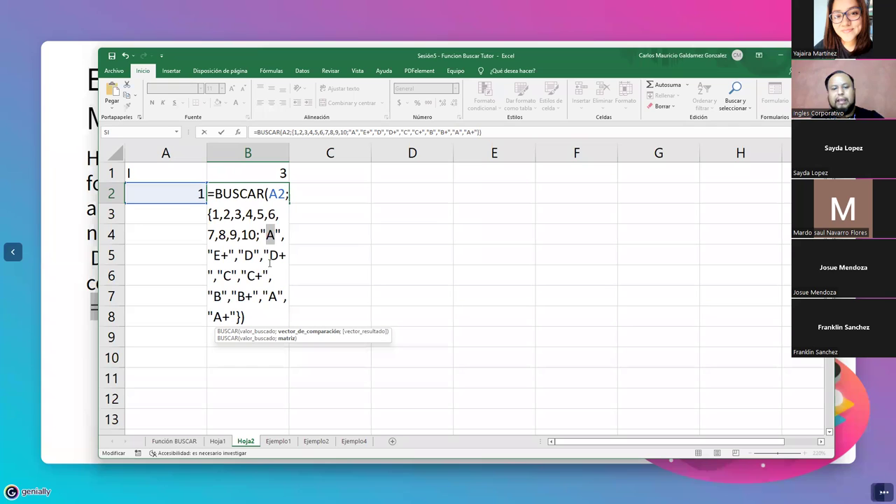
text(E)
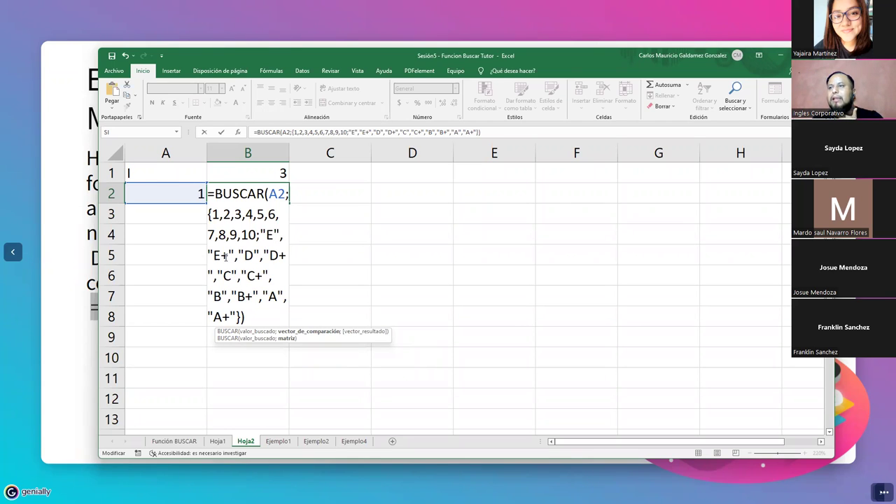
Step: Commit B2's formula and change the score in A2 to 10
key(Return)
key(Up)
click(171, 194)
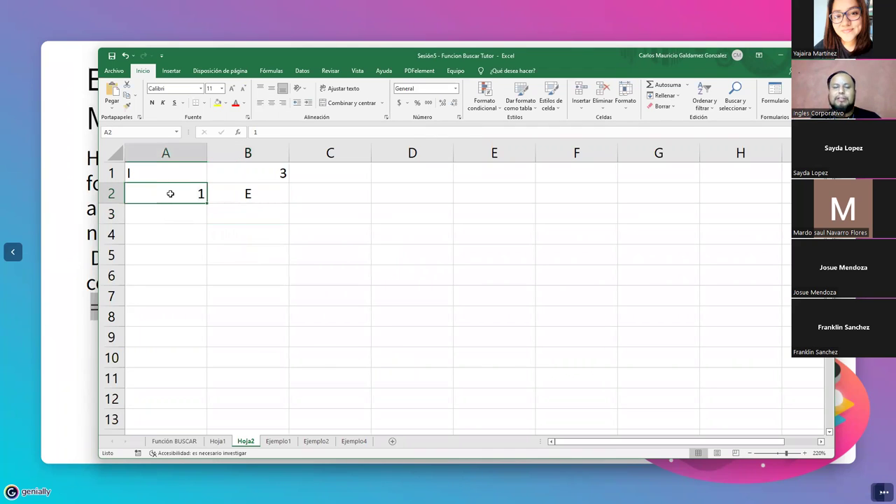
double_click(170, 194)
text(0)
key(Return)
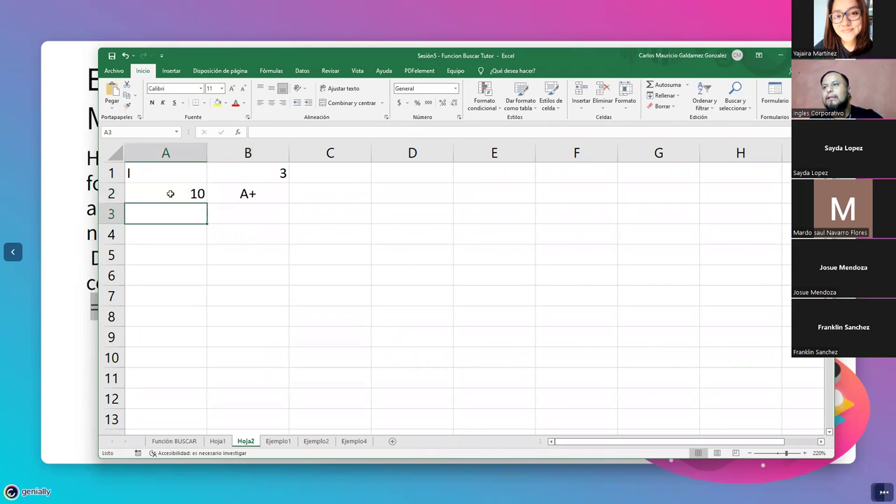
Step: Reopen B2's formula and highlight its list of grades for review
click(235, 197)
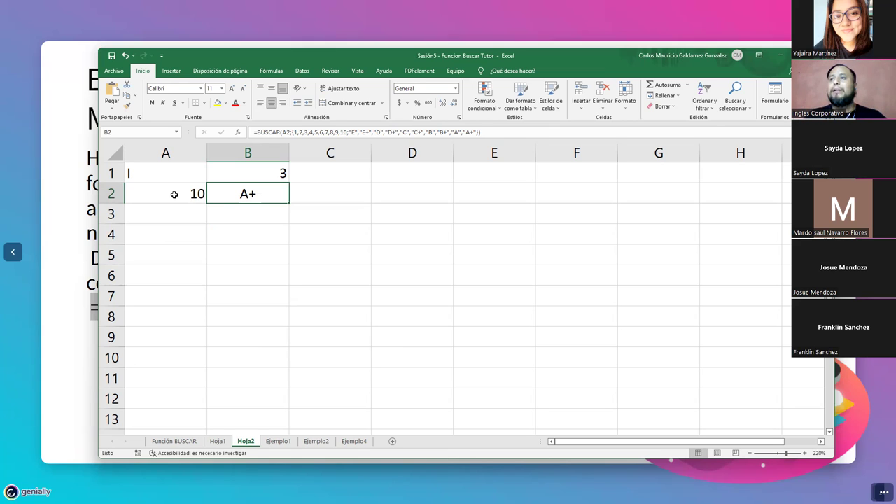
double_click(259, 199)
drag(212, 194, 367, 221)
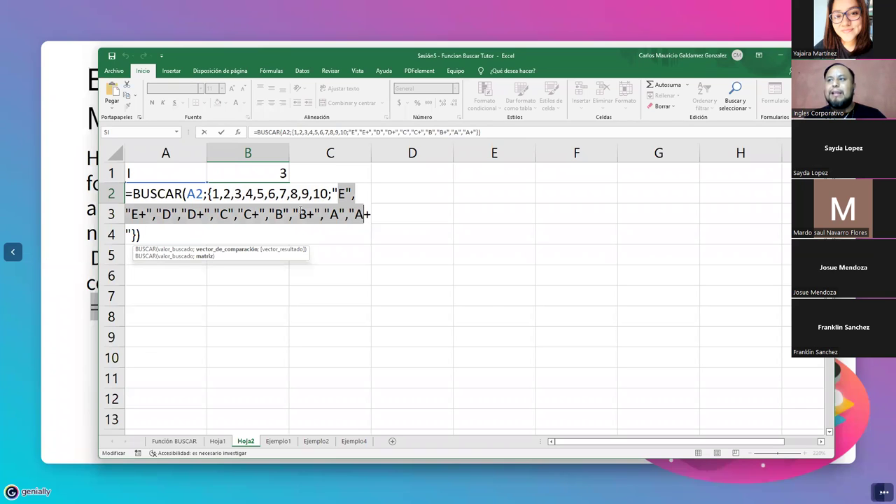
Step: Leave the formula, enter a score of 5.5 in A2, and check B2's grade
key(Escape)
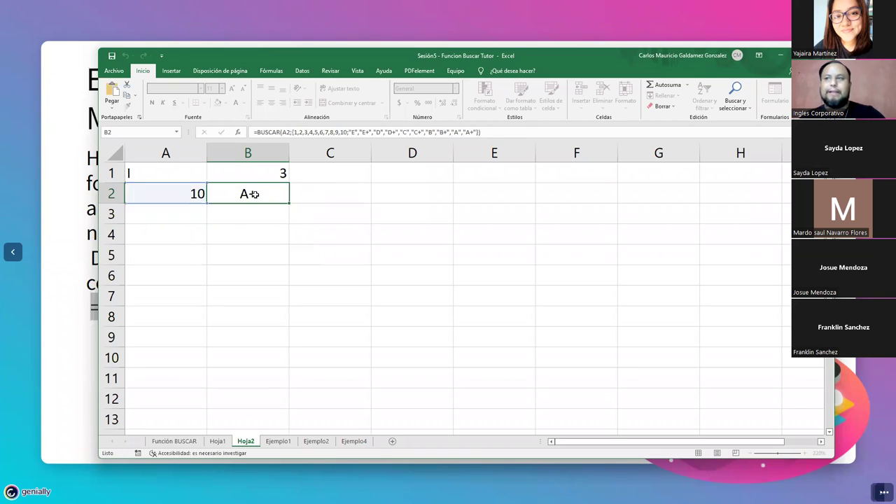
click(189, 194)
text(5)
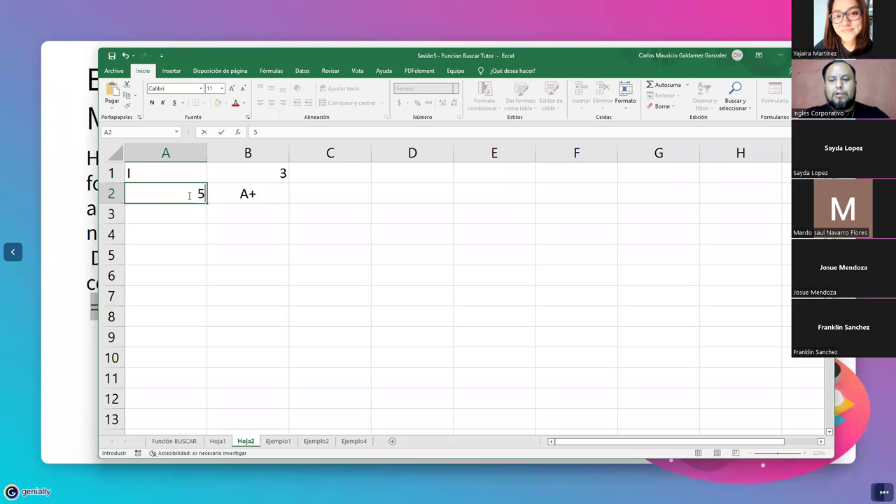
key(Return)
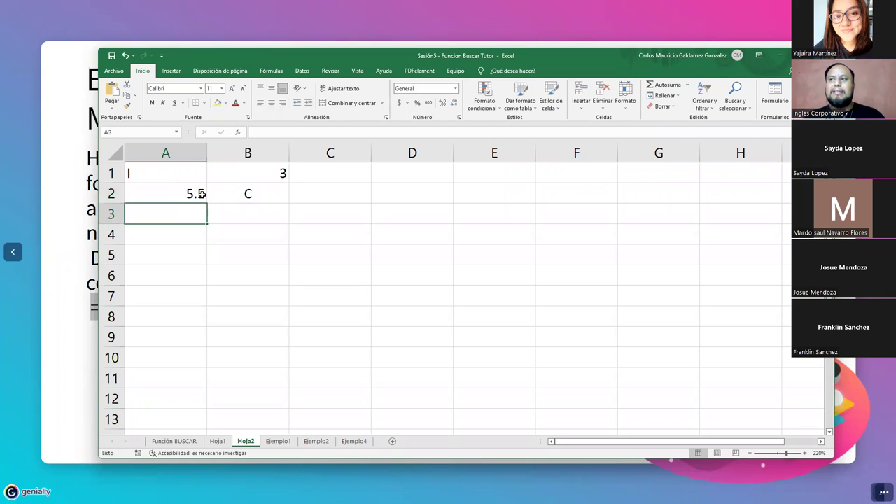
click(232, 197)
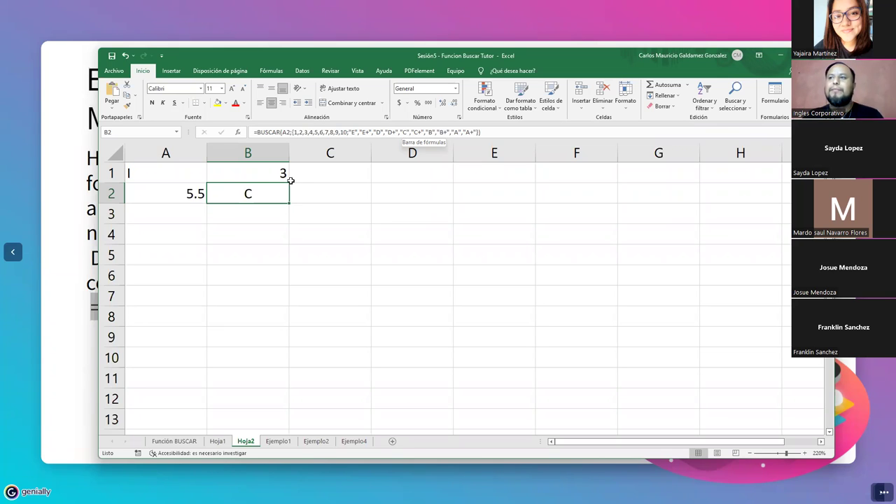
Step: Enter scores of 5.9 and then 6 in A2
click(190, 195)
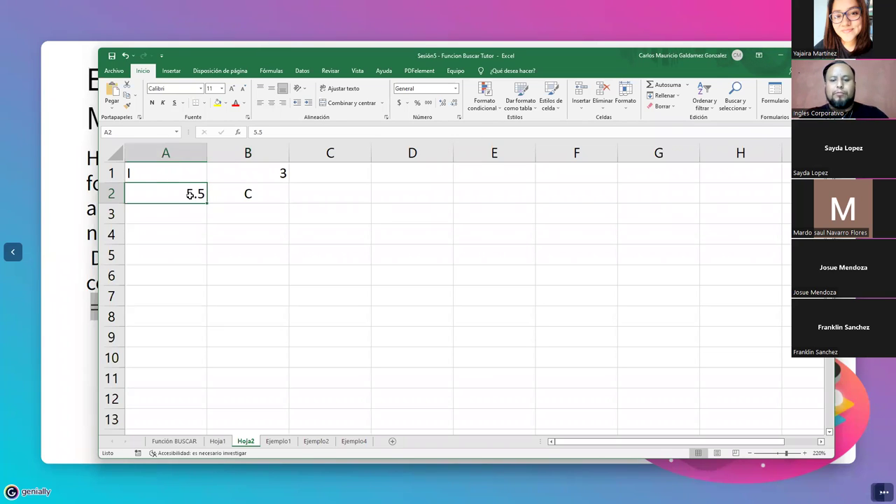
text(5.9)
key(Return)
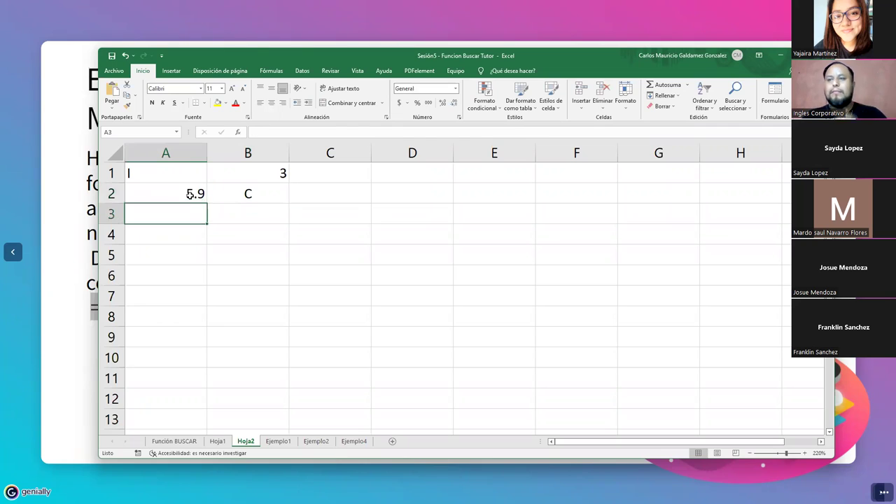
click(190, 195)
text(6)
key(Return)
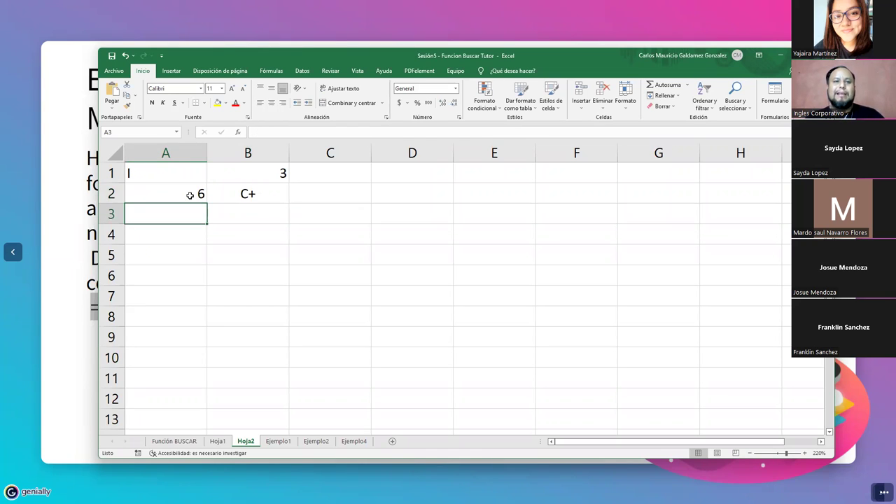
Step: Enter a score of 1.5 in A2 and inspect the E+ grade in B2's formula
click(190, 196)
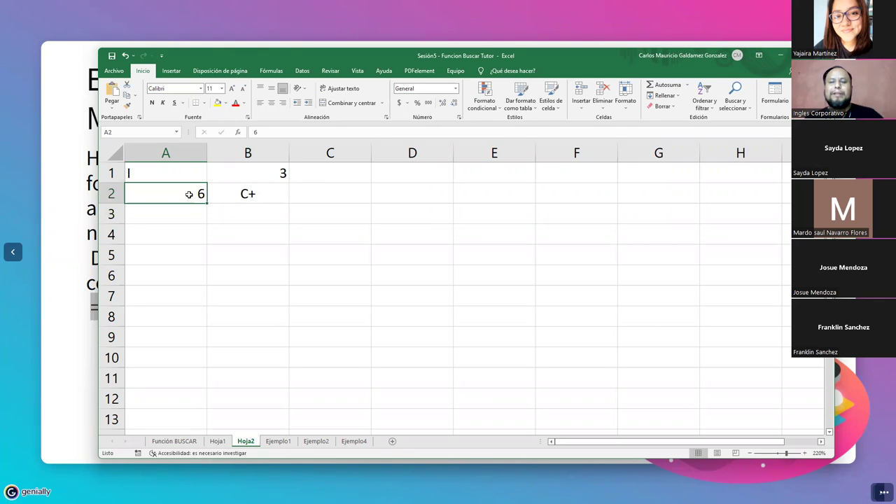
text(1.)
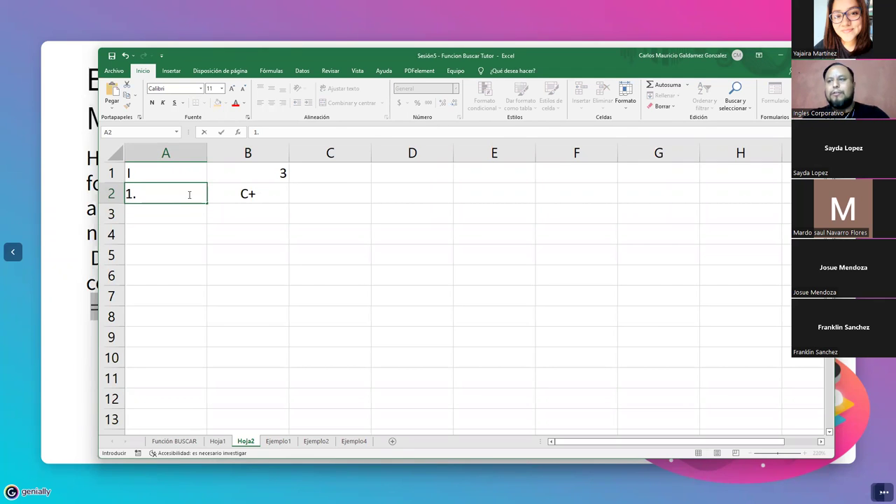
text(5)
key(Return)
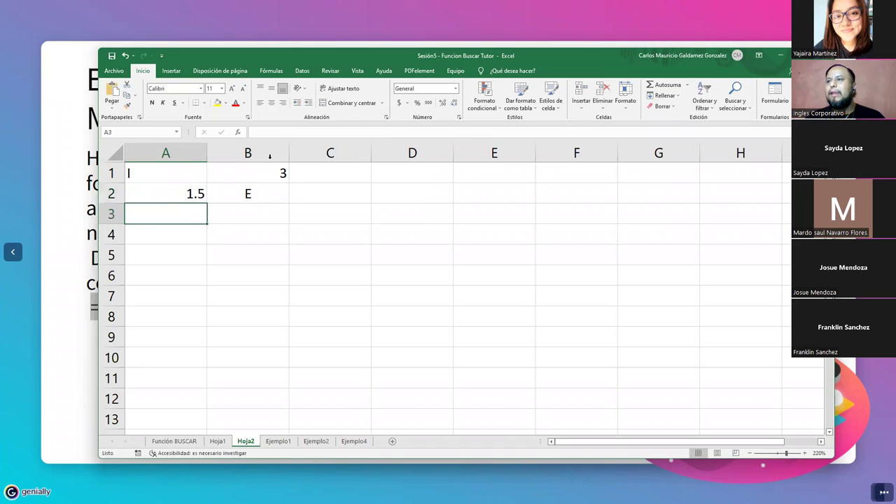
click(246, 193)
double_click(247, 193)
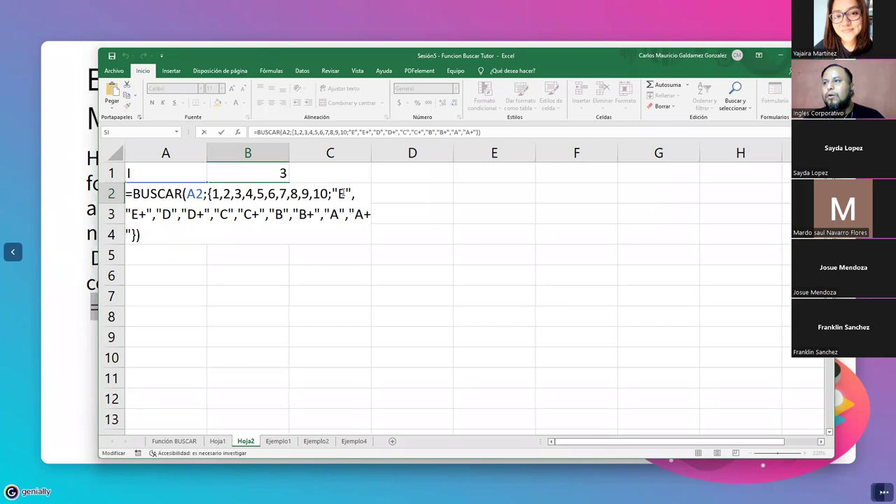
click(342, 193)
drag(133, 214, 145, 213)
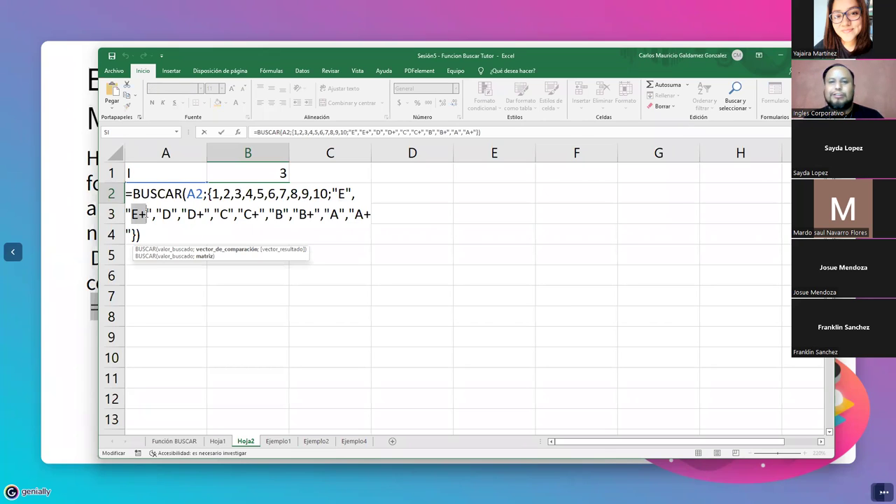
key(Escape)
Step: Enter a score of 2 in A2, review B2's E+ result, and minimize Excel
click(172, 194)
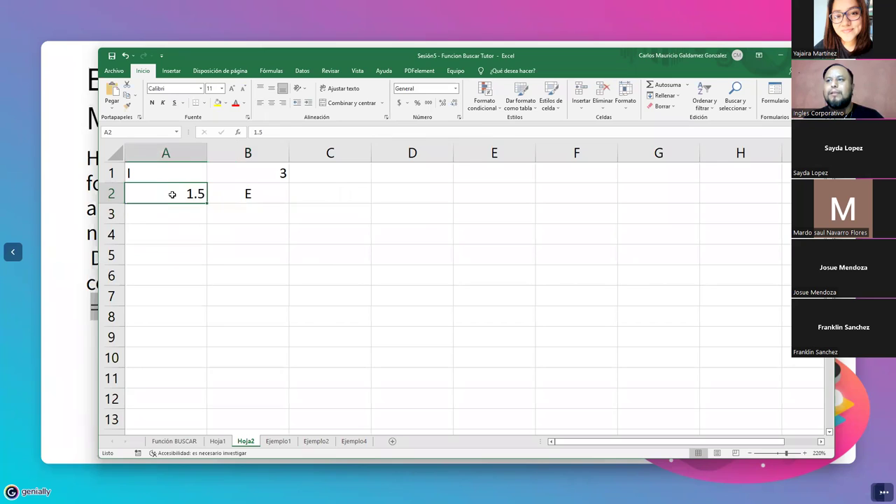
text(2)
key(Return)
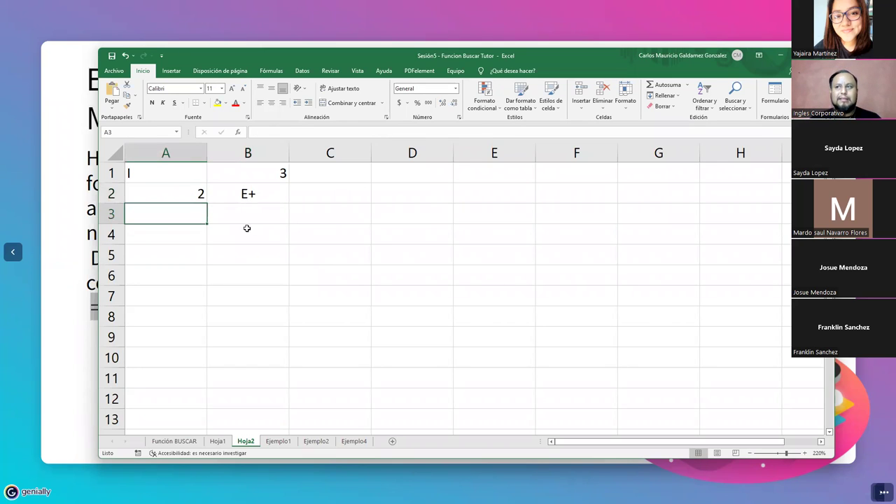
click(180, 190)
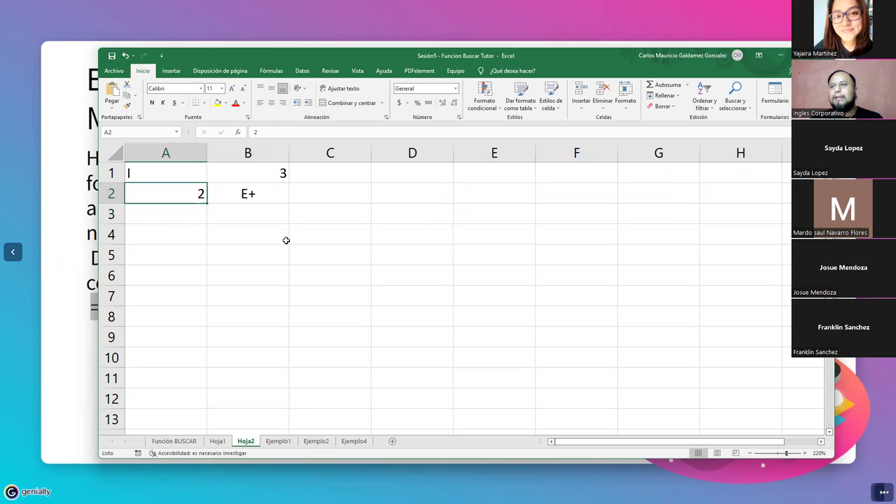
key(Right)
key(F2)
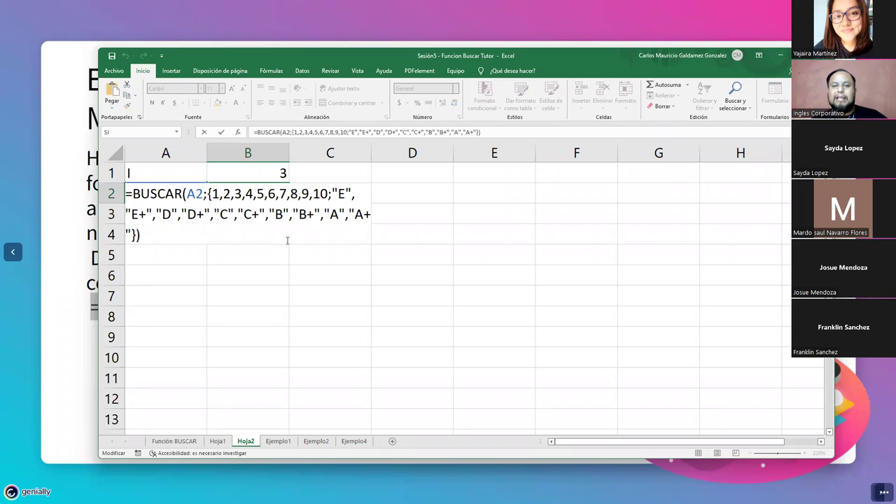
key(Escape)
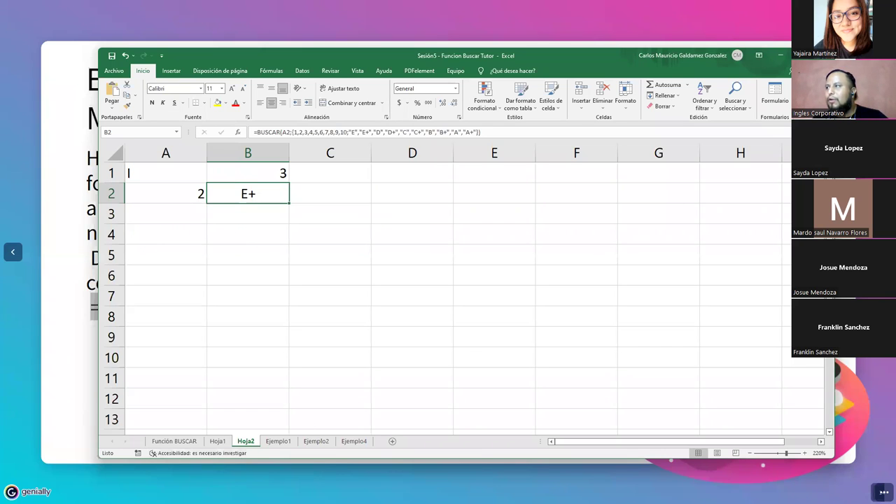
click(779, 55)
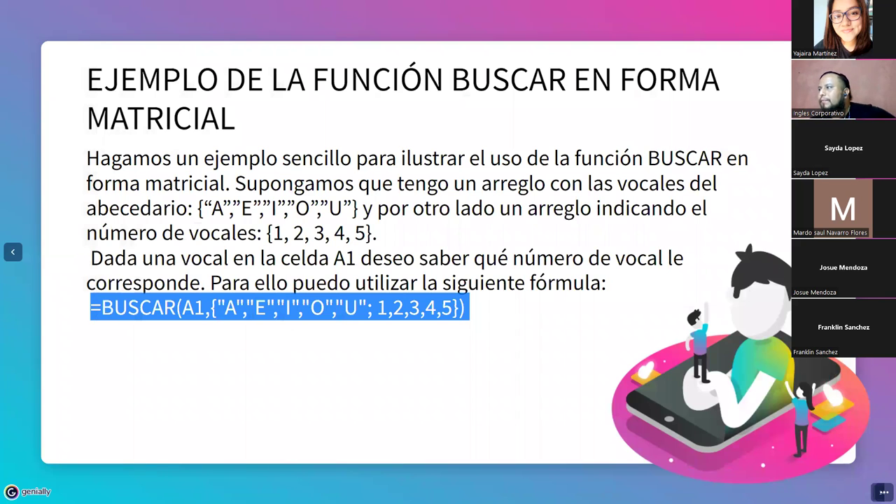
Step: Advance the Genially presentation to the BUSCAR vowel example slide
key(Right)
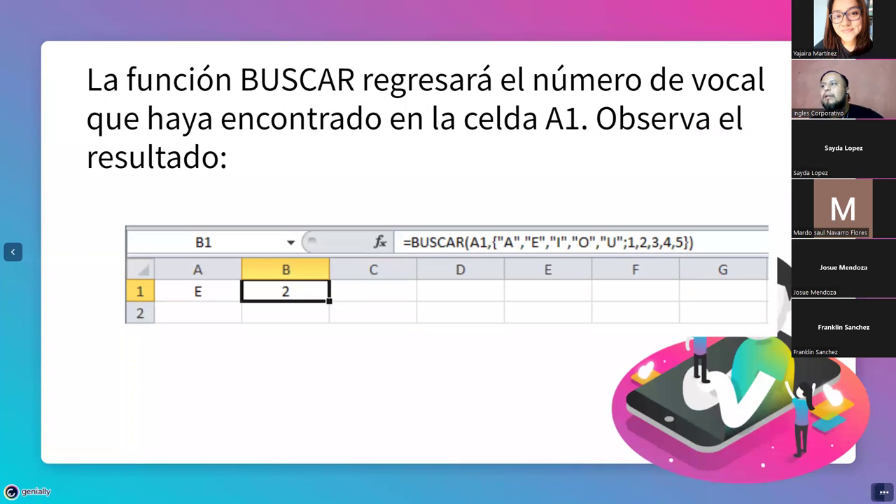
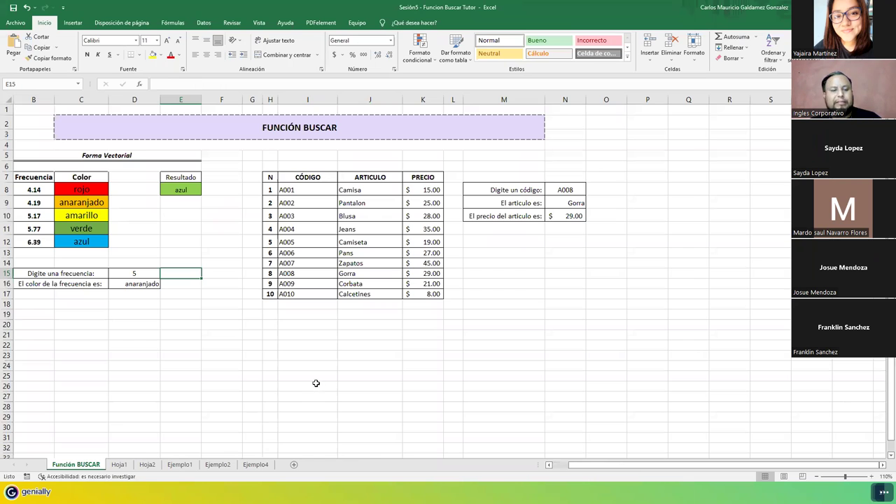
Step: Page through the Hoja1, Hoja2, Ejemplo1, Ejemplo2 and Ejemplo4 sheets
scroll(306, 368, up, 3)
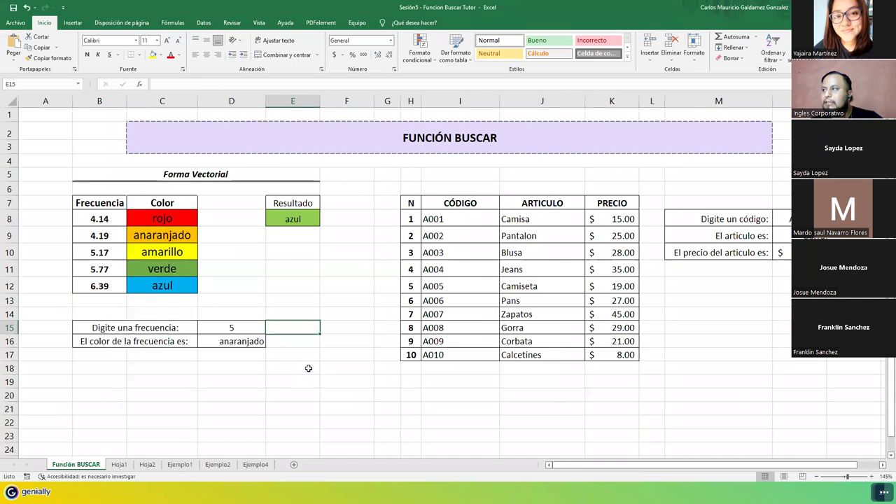
scroll(308, 368, down, 1)
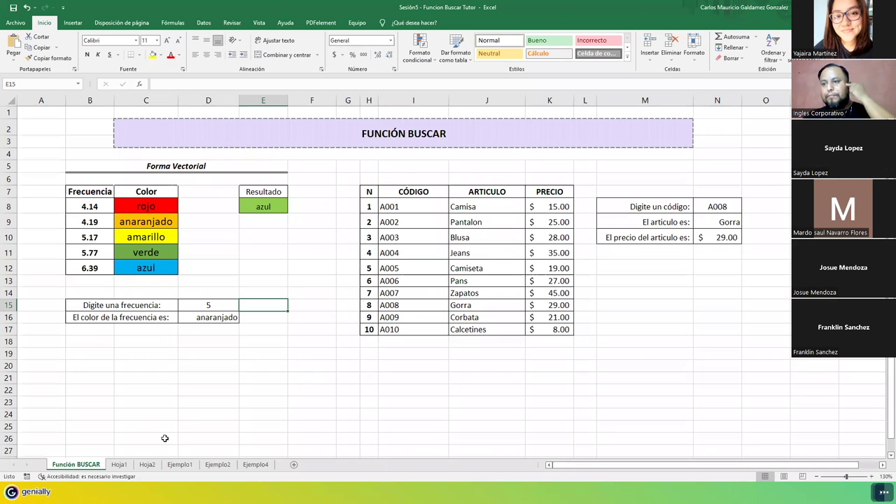
click(119, 465)
click(147, 465)
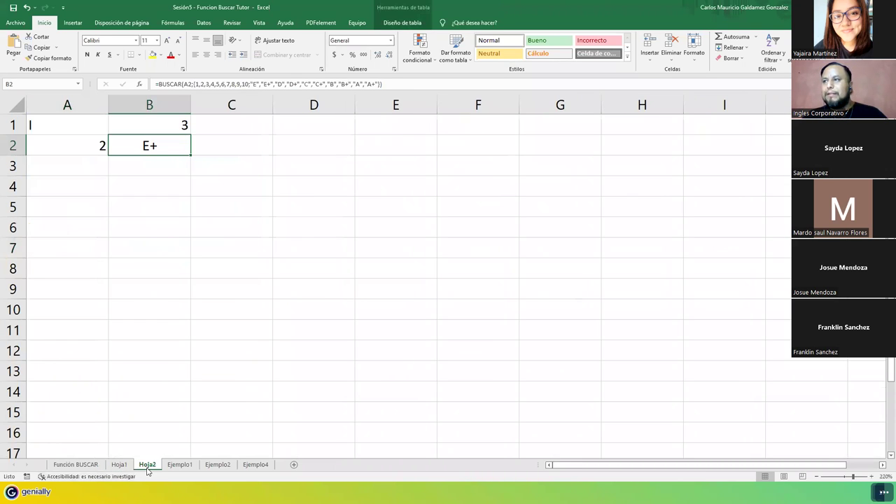
click(179, 465)
click(218, 465)
click(256, 465)
Step: Revisit the Función BUSCAR and earlier example sheets, ending on Ejemplo4 with the selection cleared
click(147, 465)
ctrl+click(176, 465)
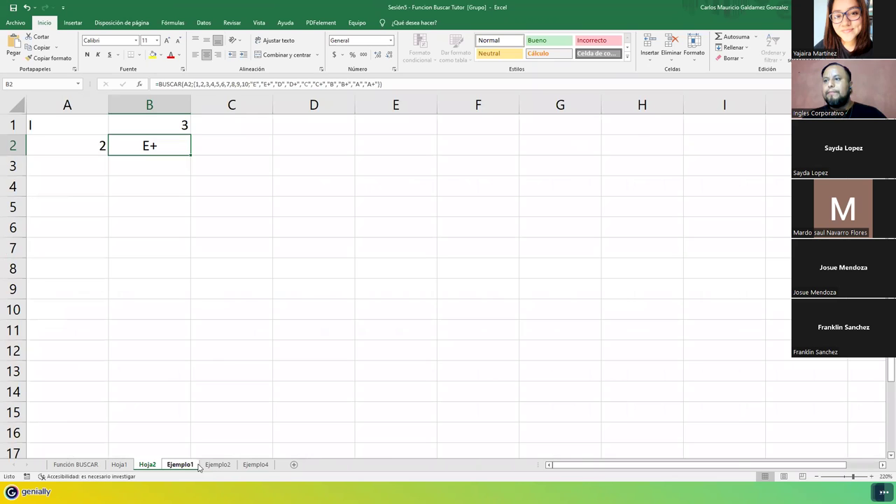
click(212, 465)
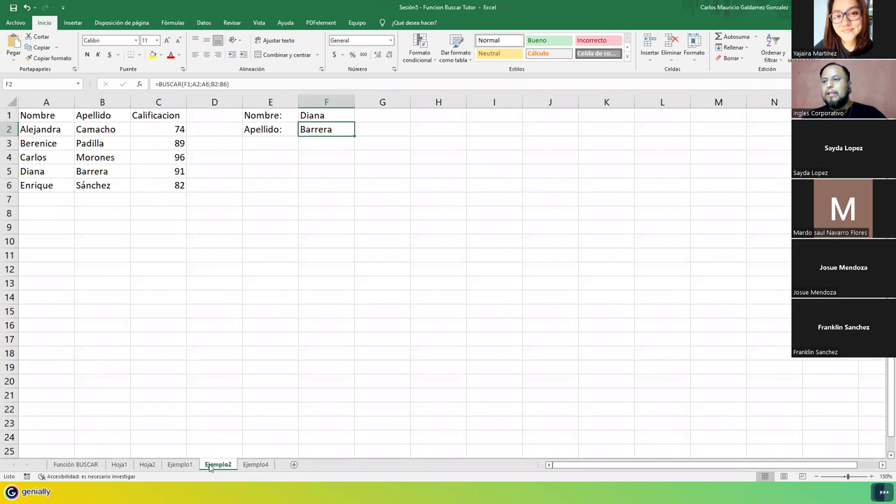
click(120, 465)
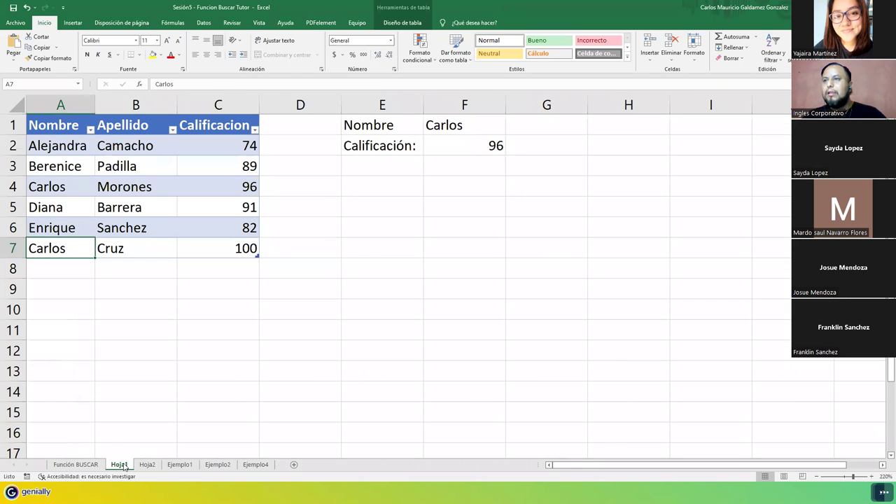
click(76, 465)
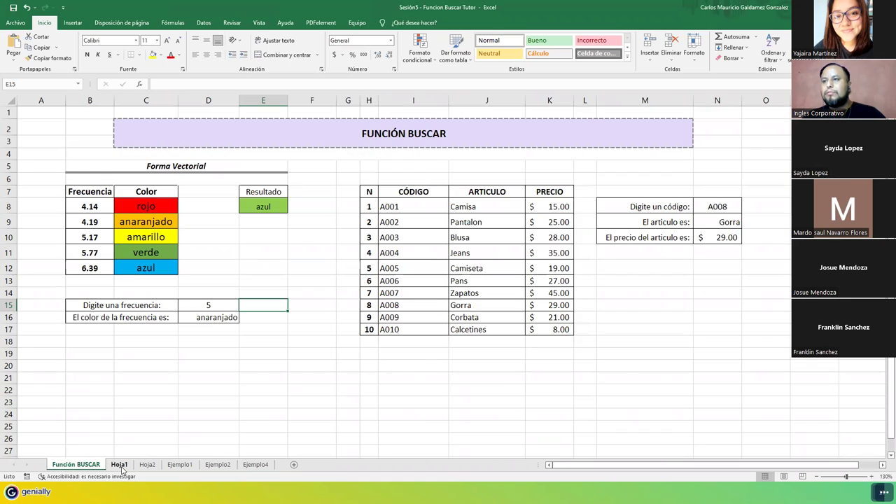
click(119, 465)
click(147, 467)
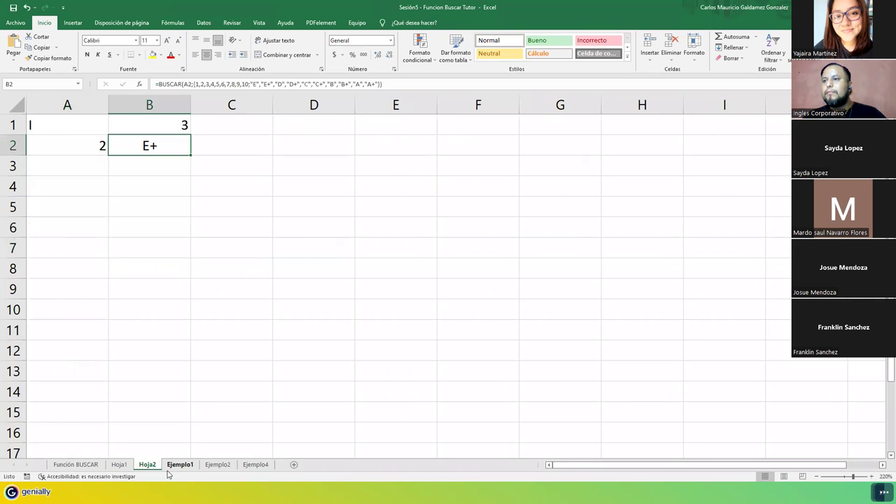
click(177, 468)
click(217, 468)
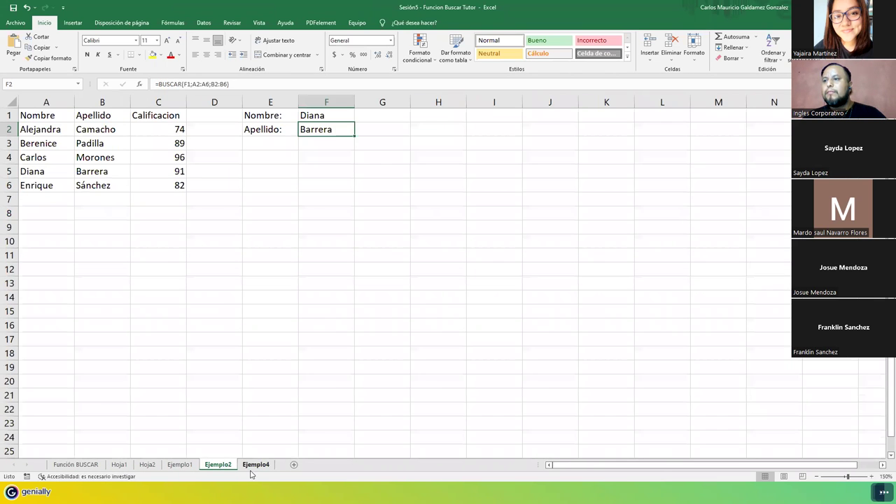
click(254, 468)
click(171, 320)
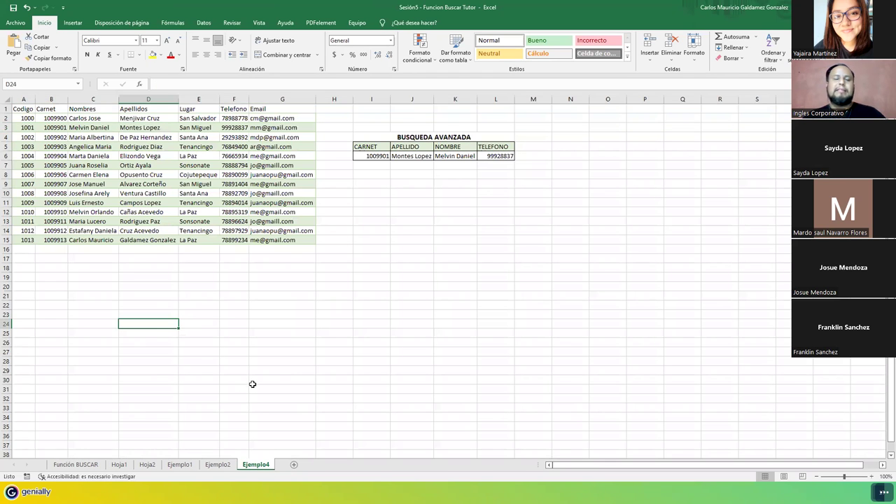
Step: Zoom in on the sheet, then switch to the Genially 'Realizar Ejercicio' slide
ctrl+scroll(219, 371, up, 3)
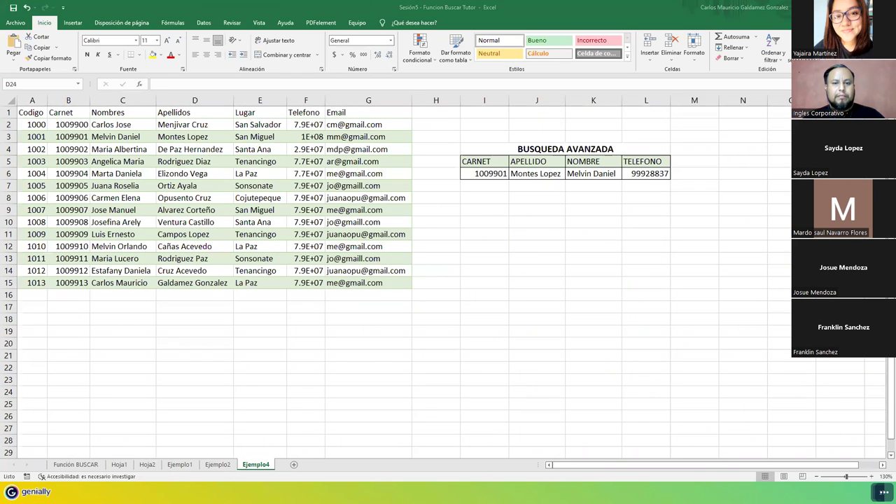
key(alt+Tab)
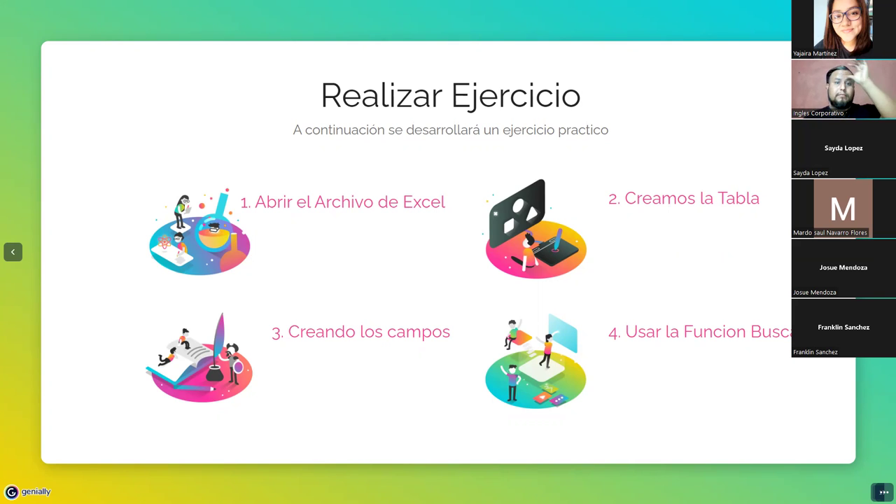
key(ctrl+n)
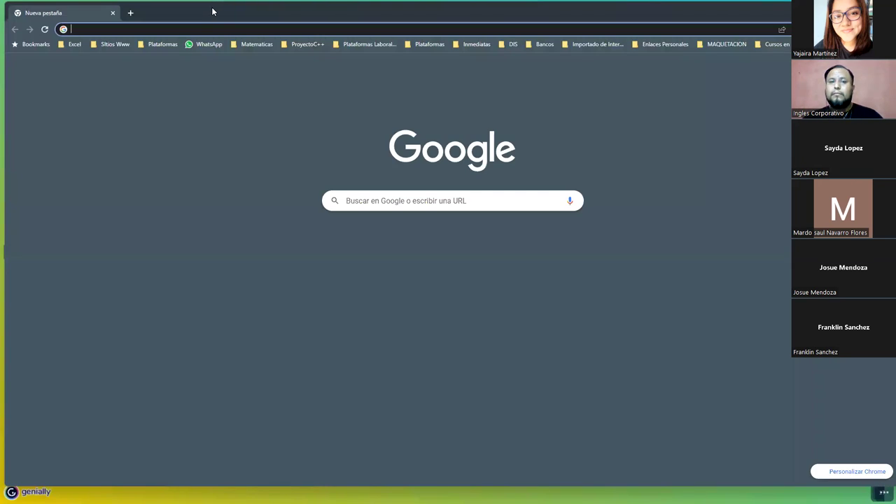
key(ctrl+w)
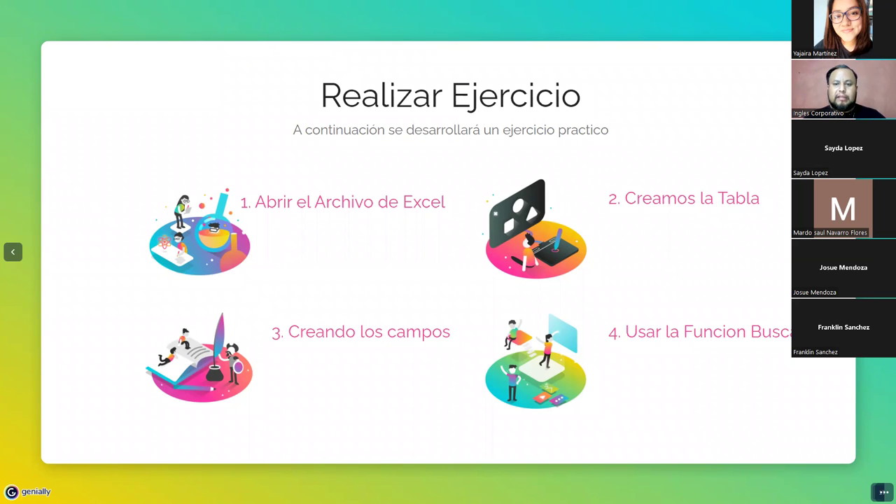
Step: Switch from the Genially slide back to the Excel Ejemplo4 sheet
key(alt+Tab)
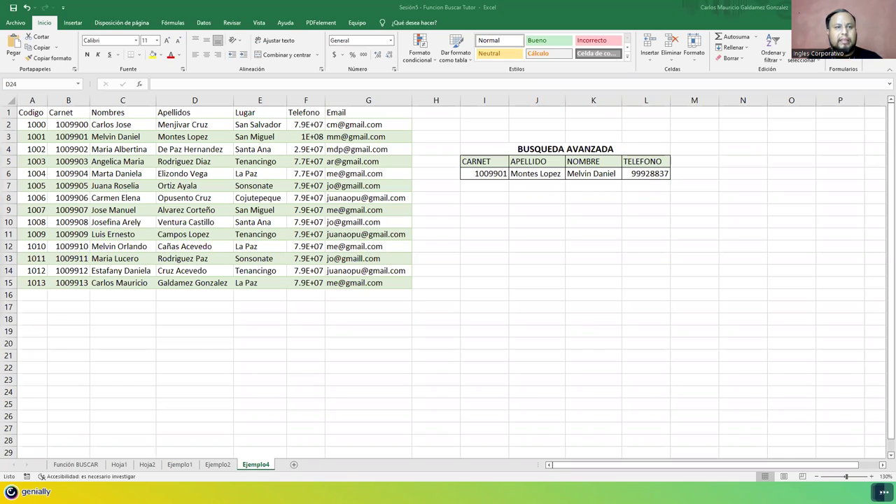
click(194, 391)
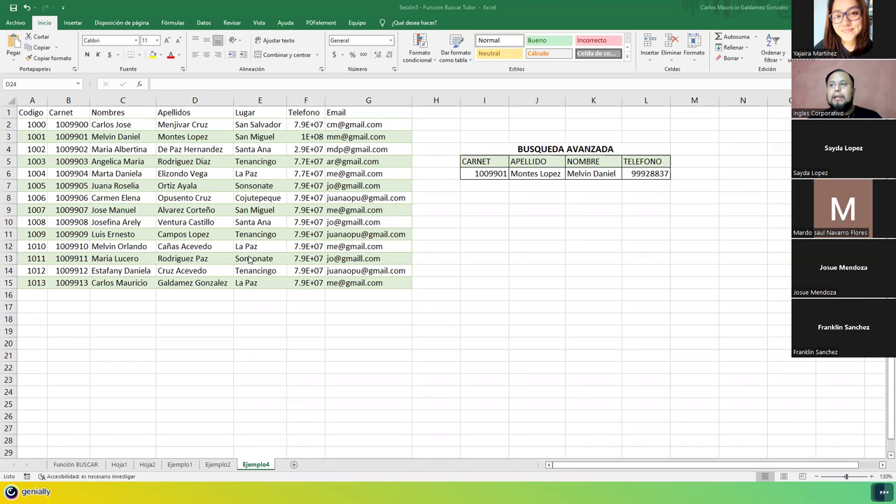
click(195, 392)
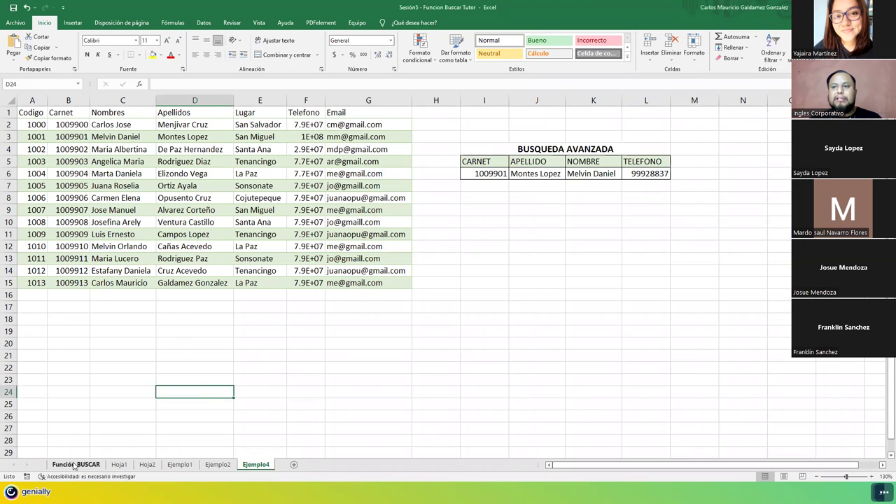
Step: On the Función BUSCAR sheet, show D16's =BUSCAR(D15;B8:C12) formula returning anaranjado
click(75, 464)
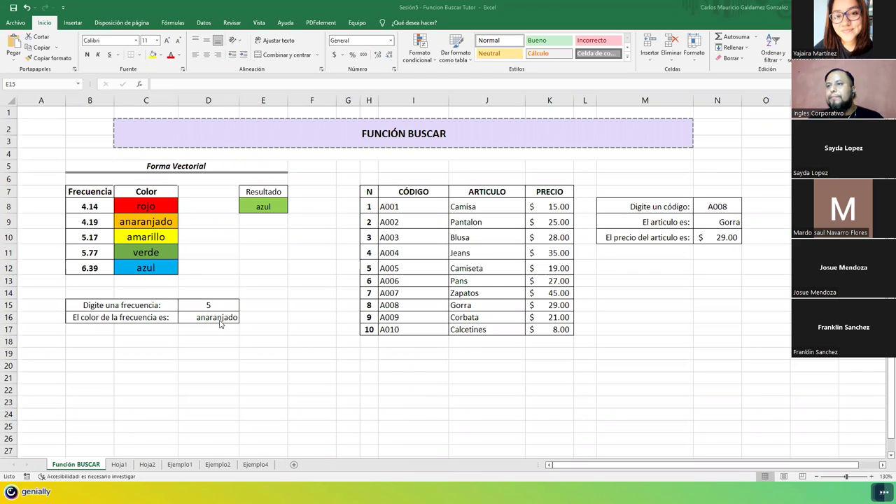
click(220, 324)
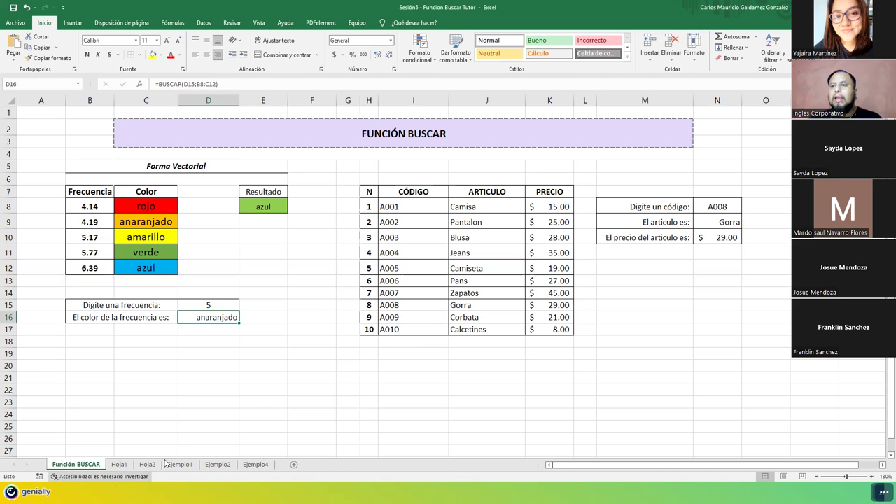
Step: Format the Ejemplo4 Telefono values F2:F15 as Número with no decimal places
click(254, 466)
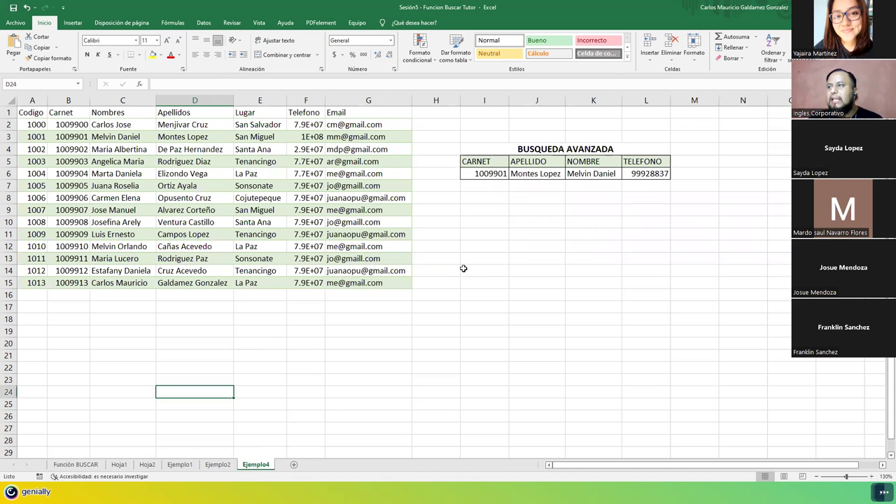
scroll(290, 341, up, 2)
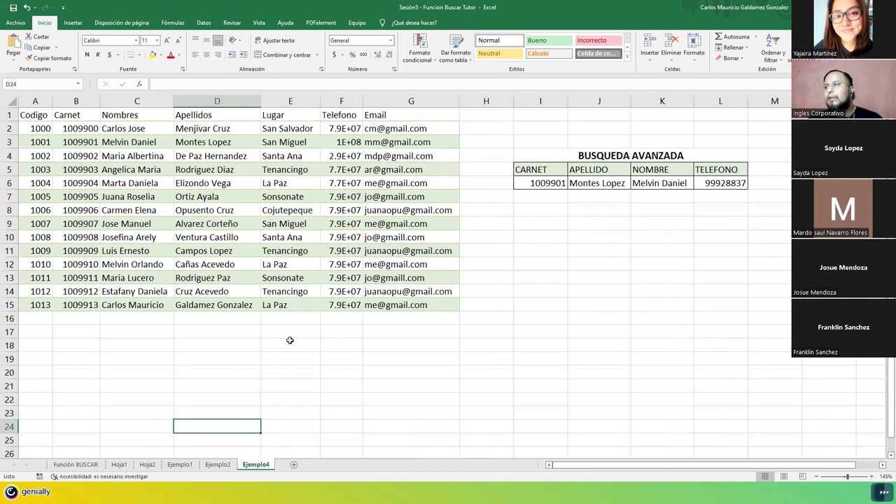
drag(50, 117, 426, 114)
drag(378, 132, 381, 324)
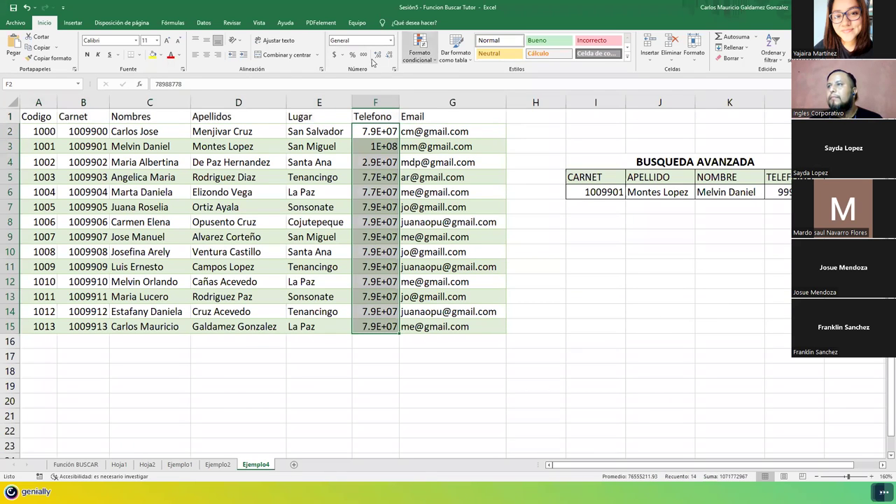
click(390, 40)
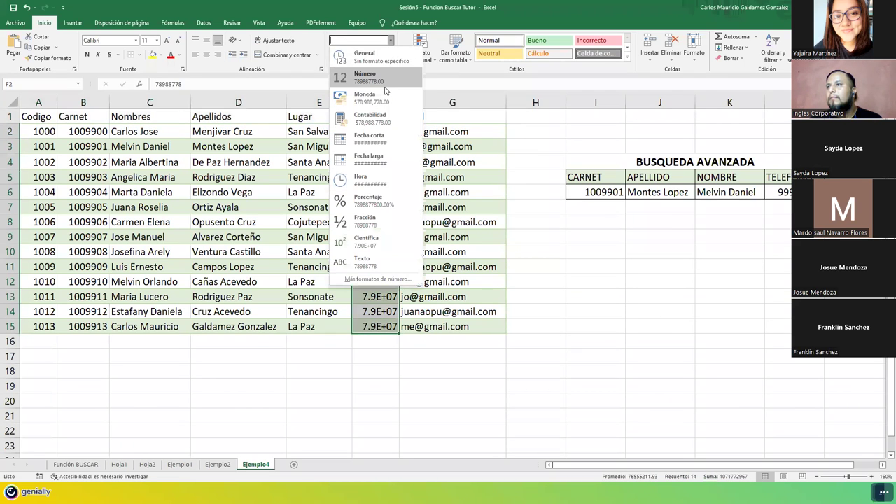
click(381, 79)
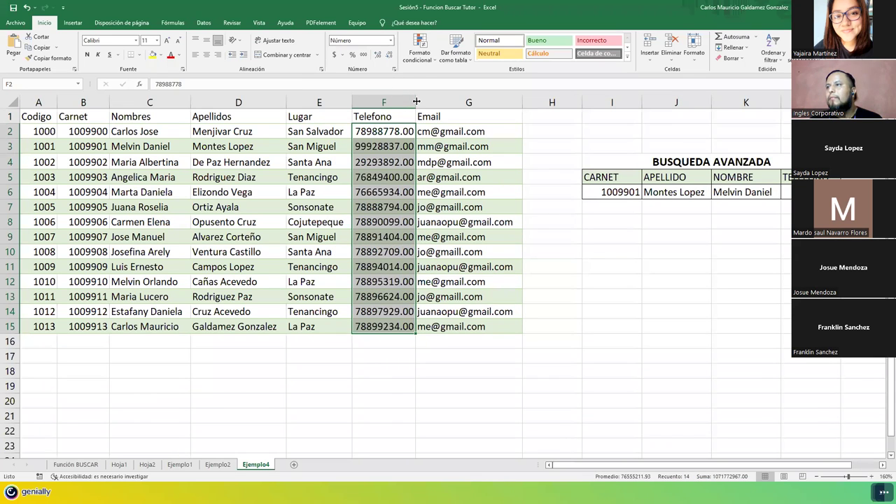
click(378, 55)
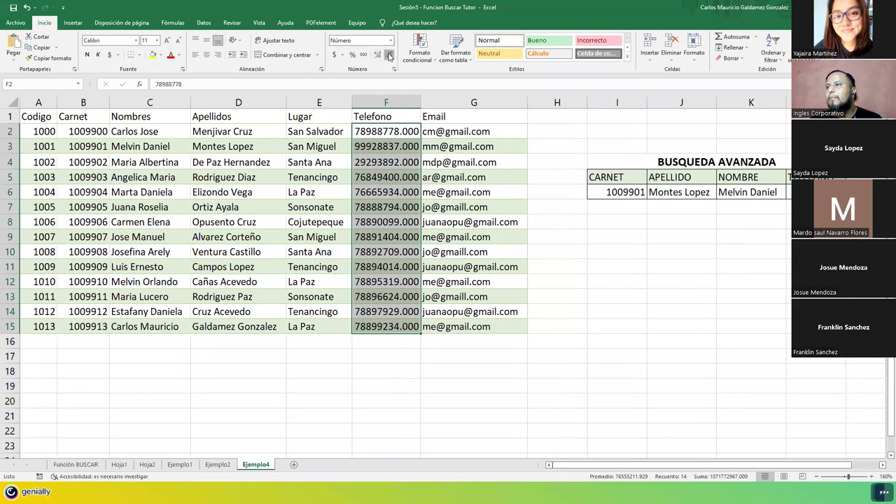
click(390, 56)
click(390, 55)
click(389, 55)
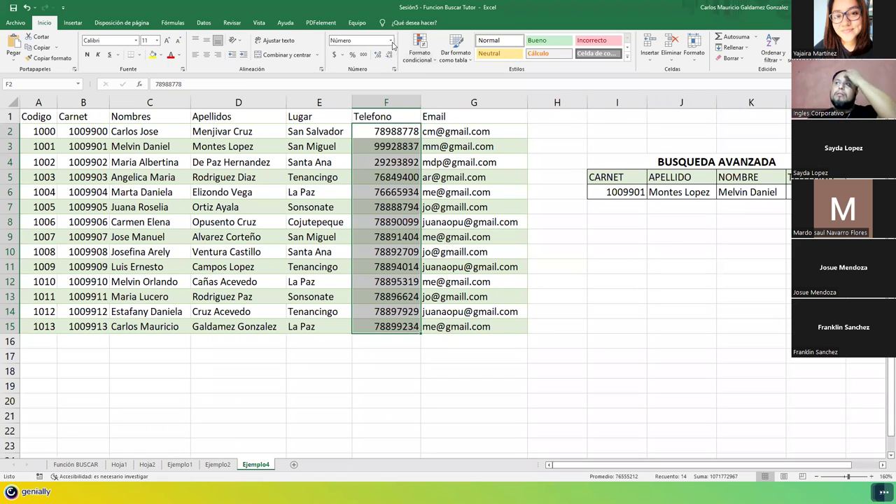
click(389, 192)
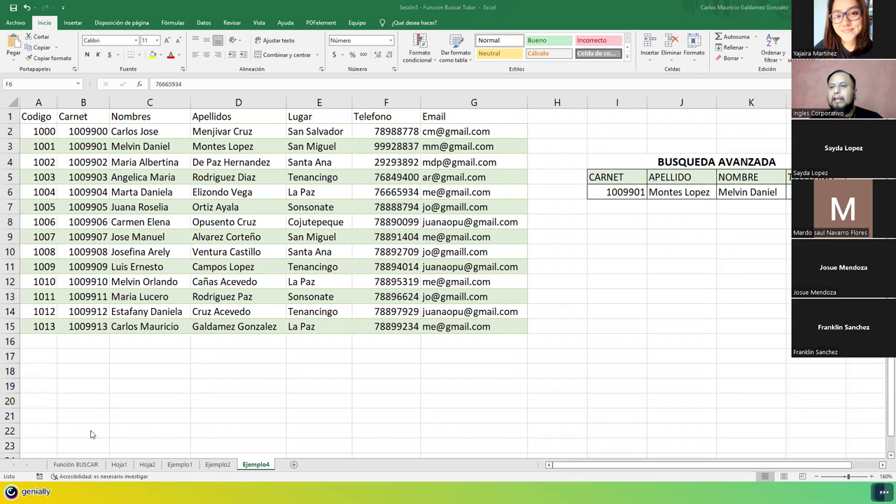
click(68, 468)
click(69, 467)
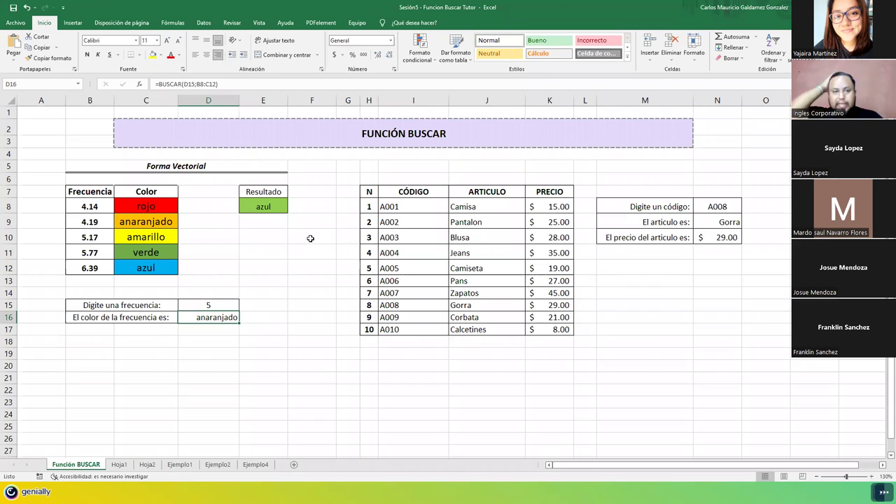
click(256, 464)
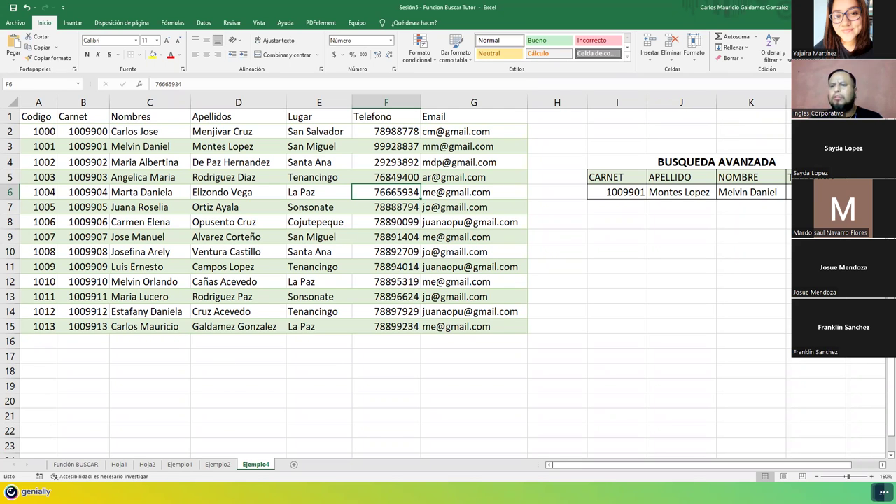
click(78, 466)
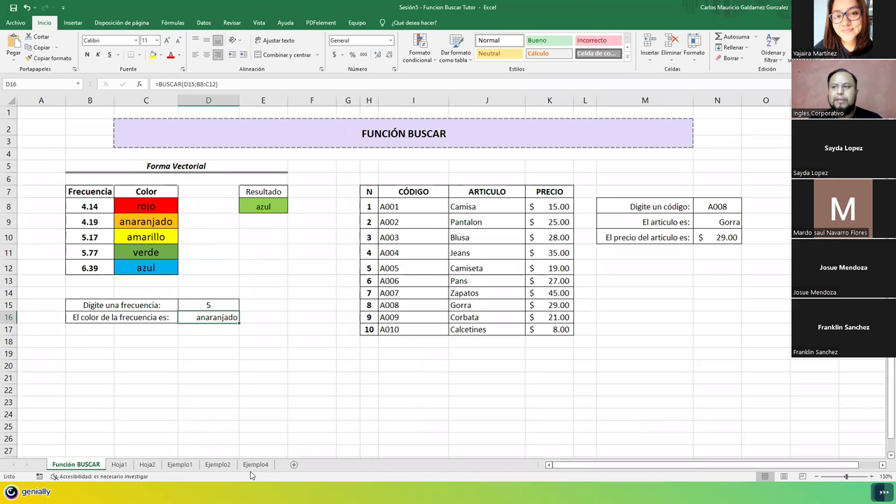
click(120, 465)
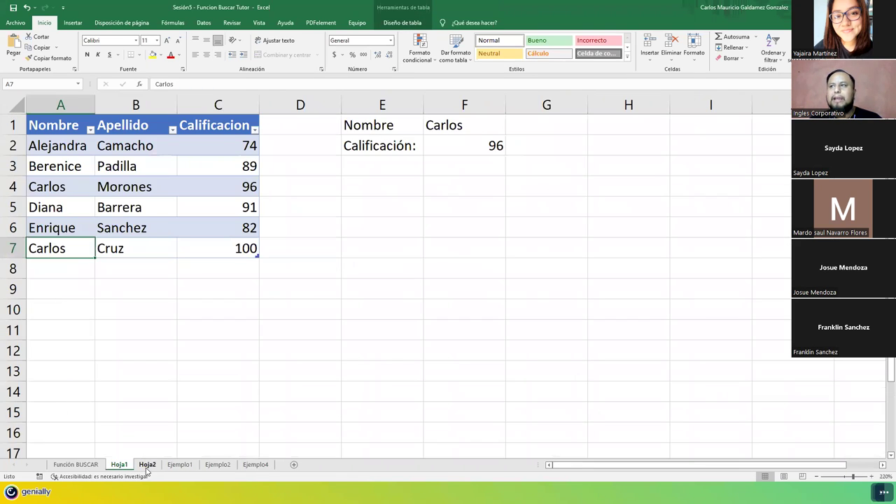
click(146, 466)
click(175, 466)
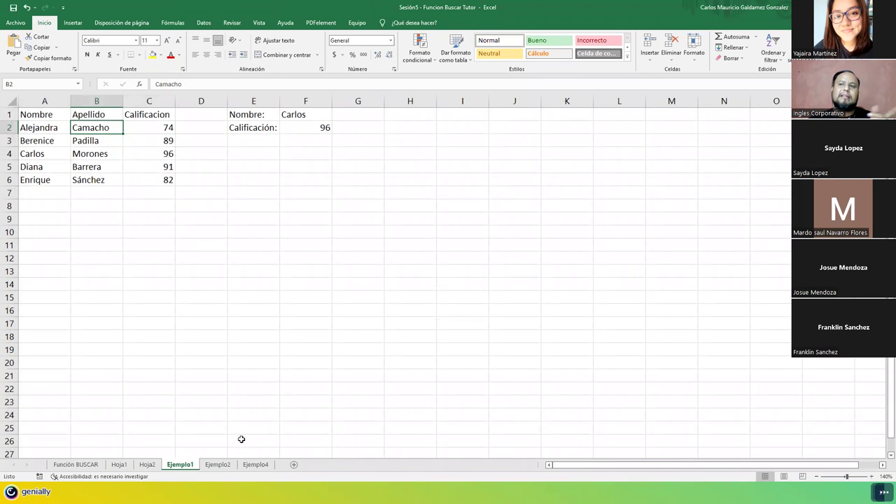
click(218, 464)
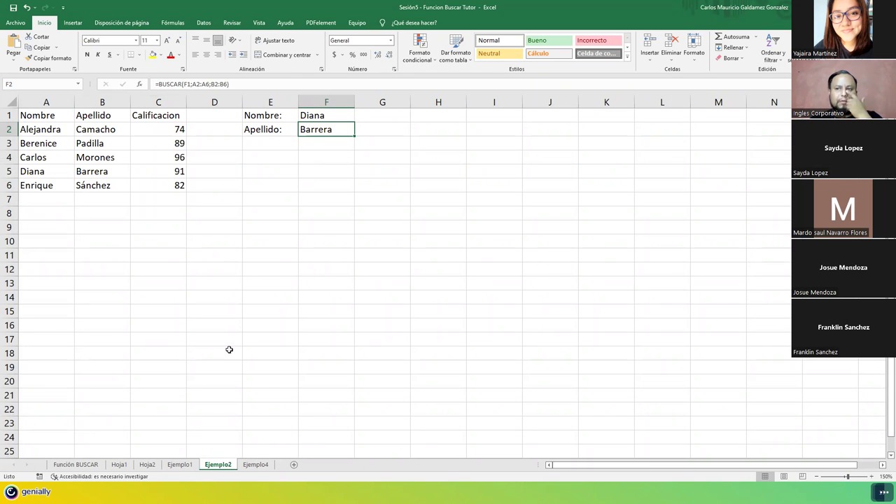
click(257, 465)
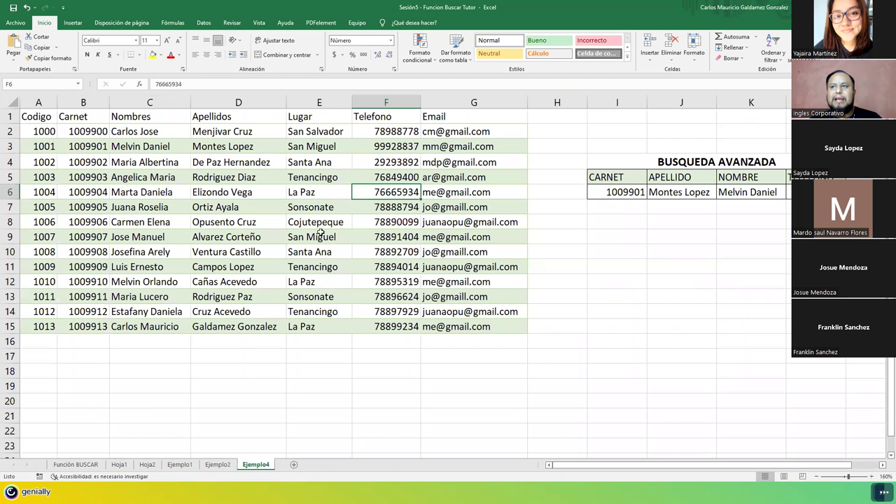
click(195, 203)
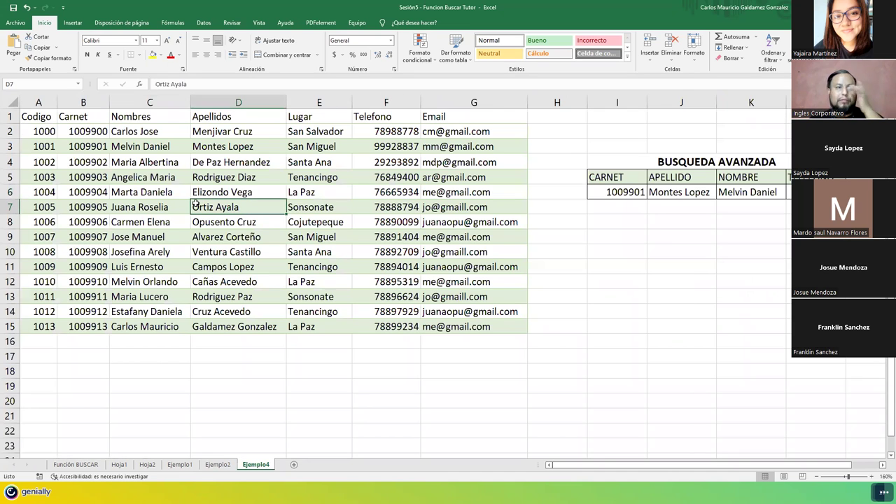
drag(31, 119, 666, 326)
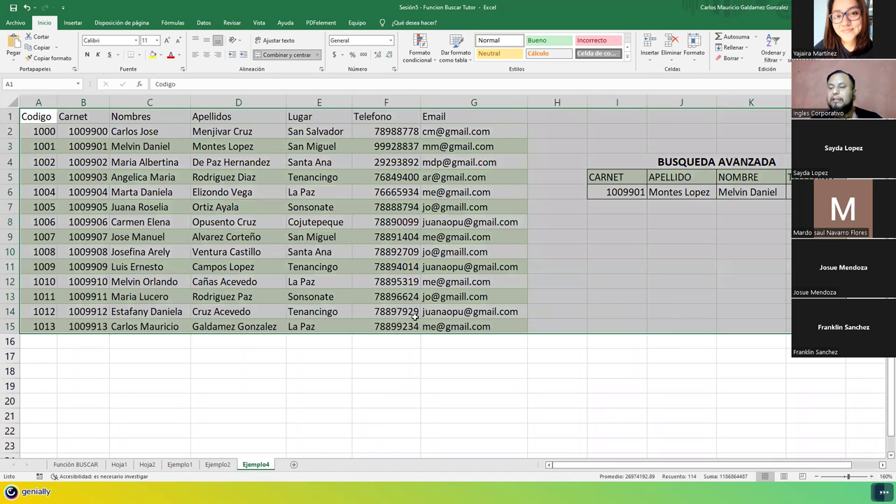
click(379, 311)
click(252, 277)
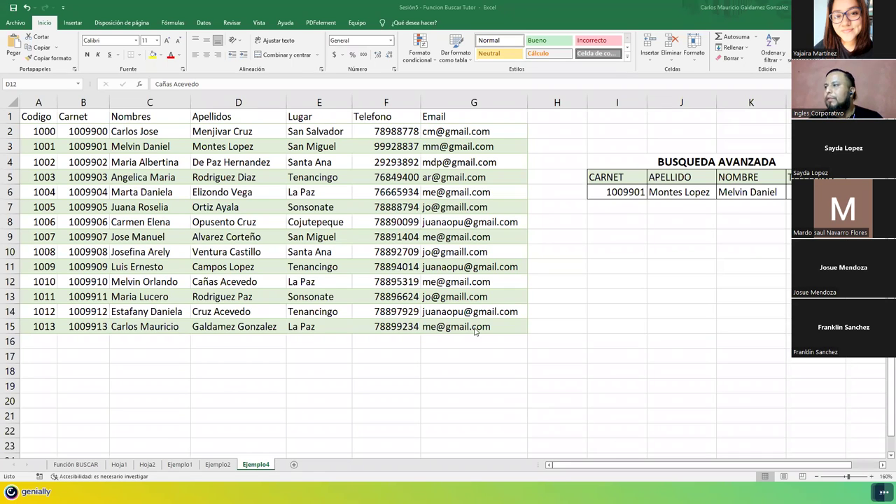
click(549, 467)
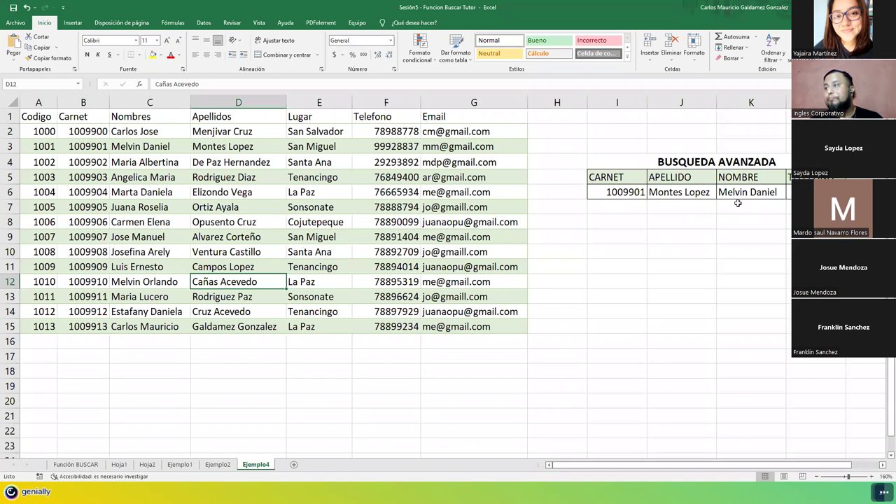
drag(658, 196, 782, 192)
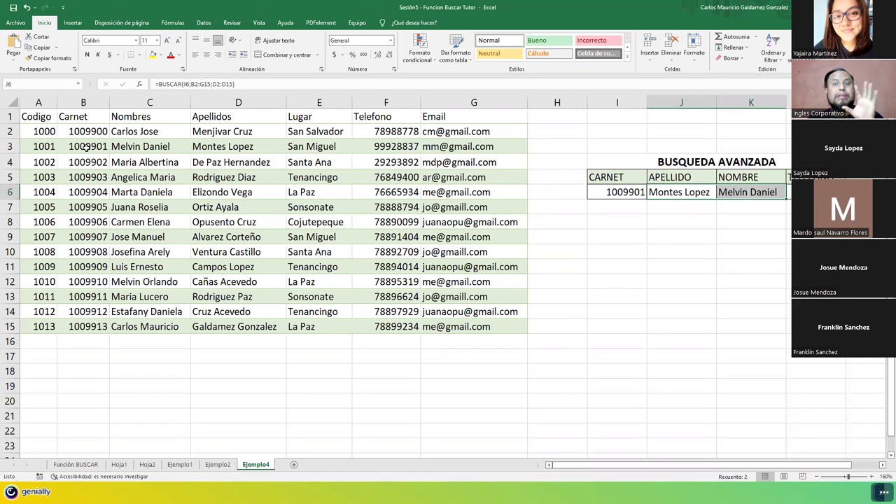
Step: Highlight the Codigo, Carnet and B2:G15 data ranges and the BUSQUEDA AVANZADA table I5:L6
drag(43, 133, 31, 329)
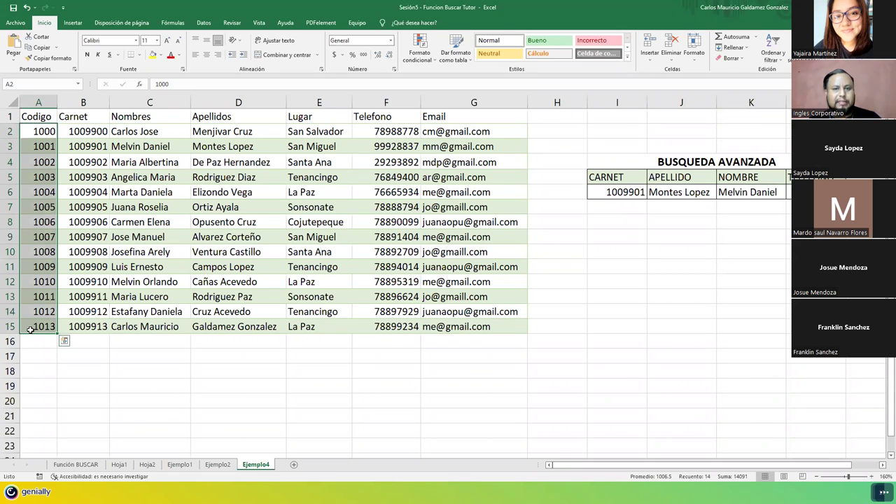
click(235, 254)
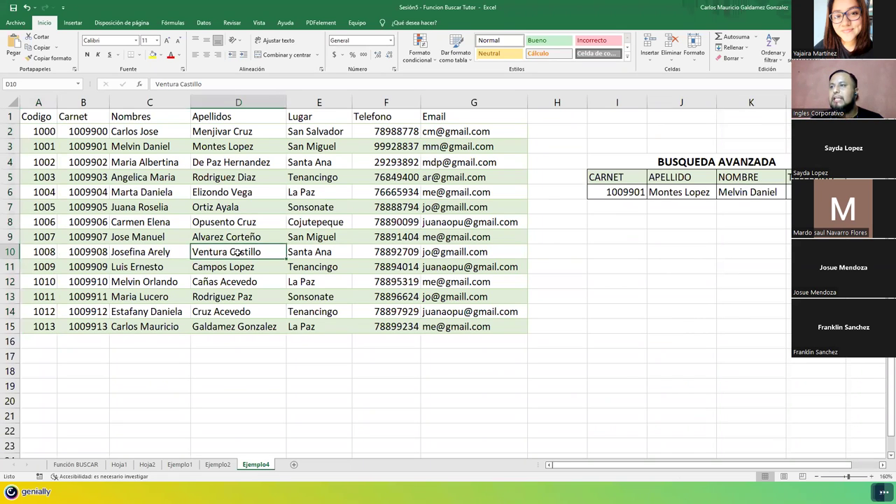
click(94, 129)
drag(119, 143, 490, 328)
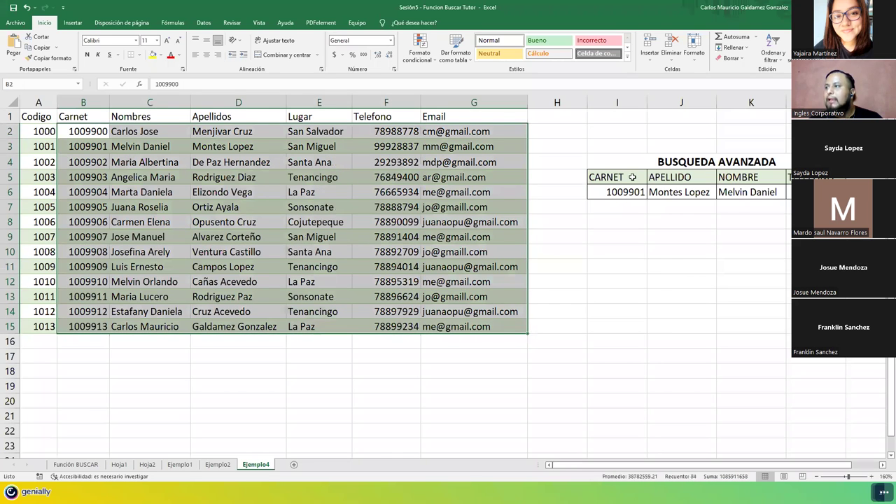
drag(77, 133, 81, 323)
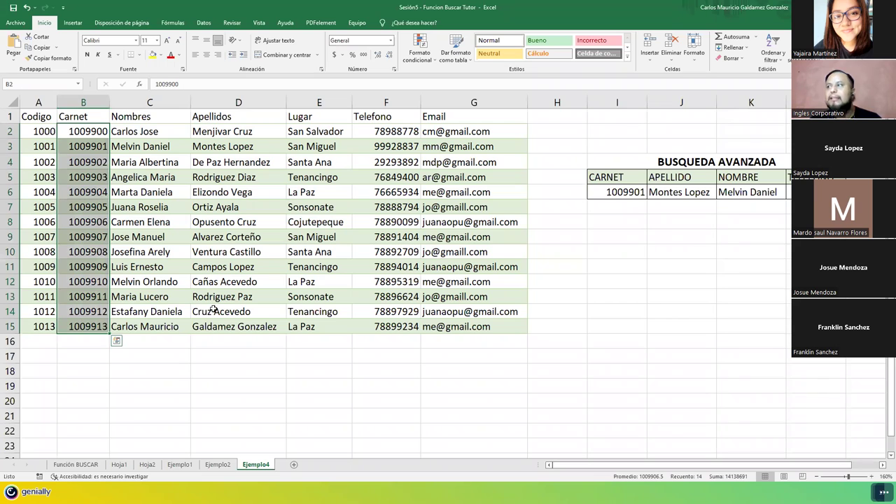
click(625, 189)
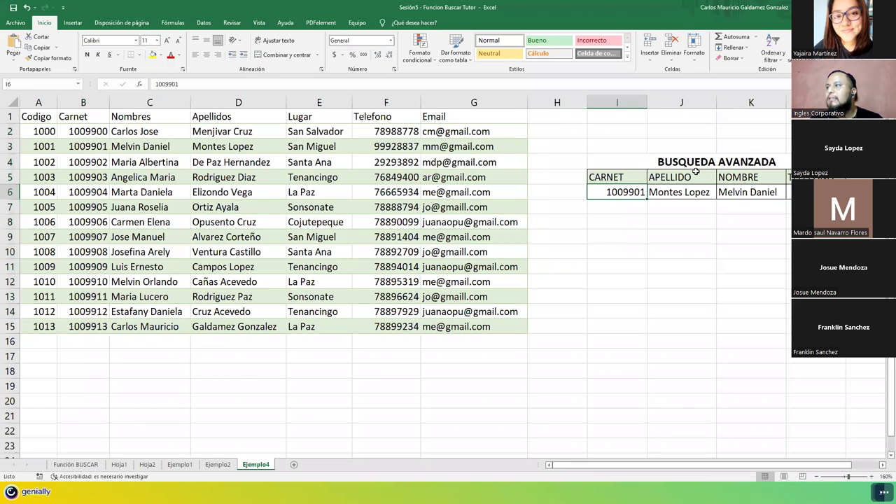
drag(625, 175, 806, 190)
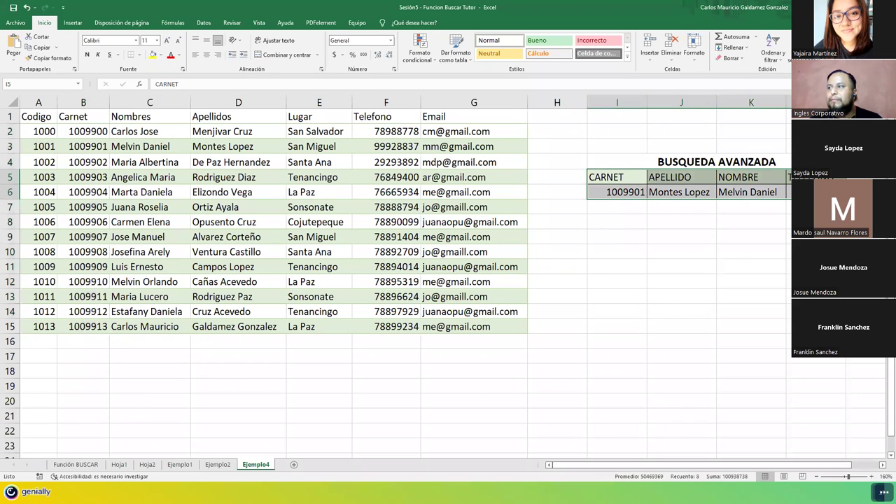
click(629, 191)
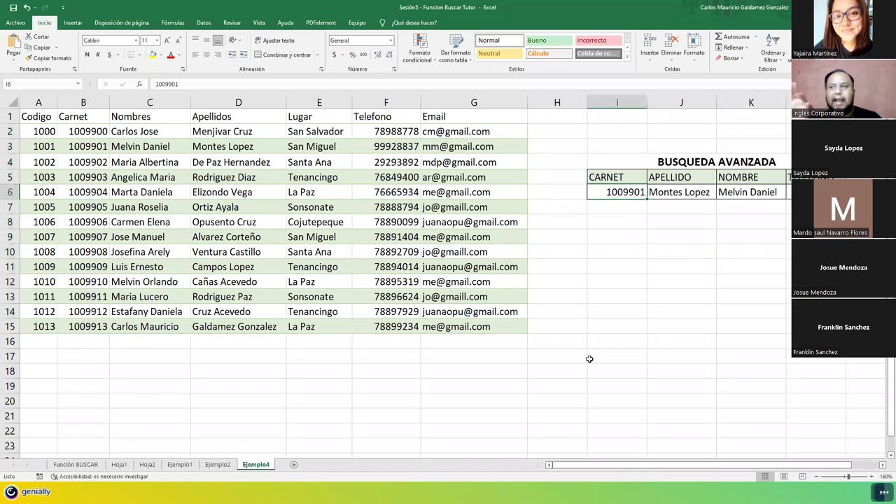
Step: Delete carnet I6 to show #N/D, undo it, then clear the lookup results J6:L6
key(Delete)
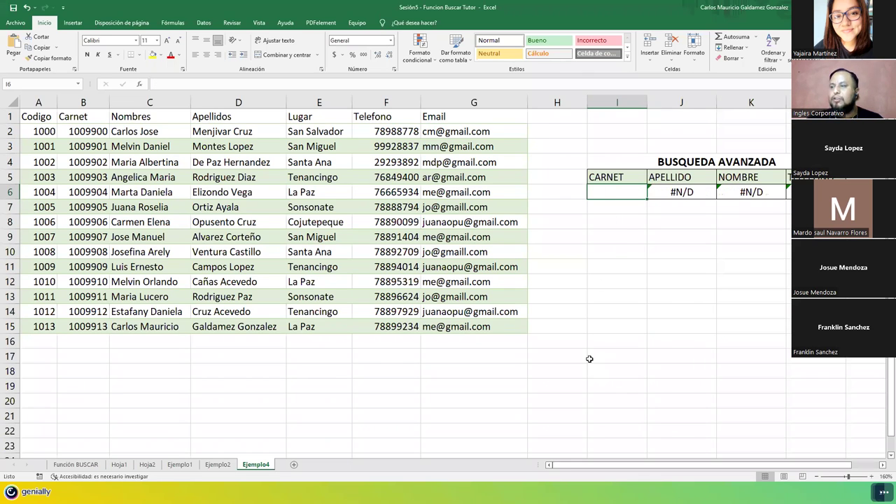
key(ctrl+z)
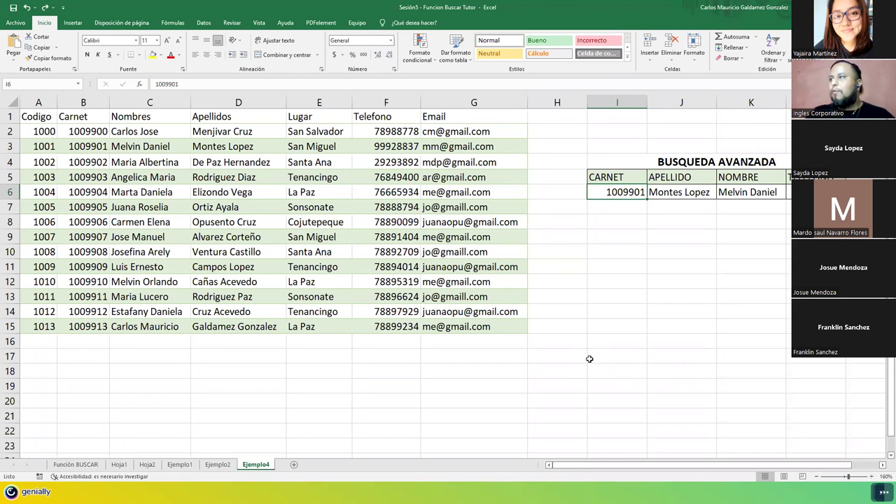
key(Right)
key(shift+Right)
key(shift+Right)
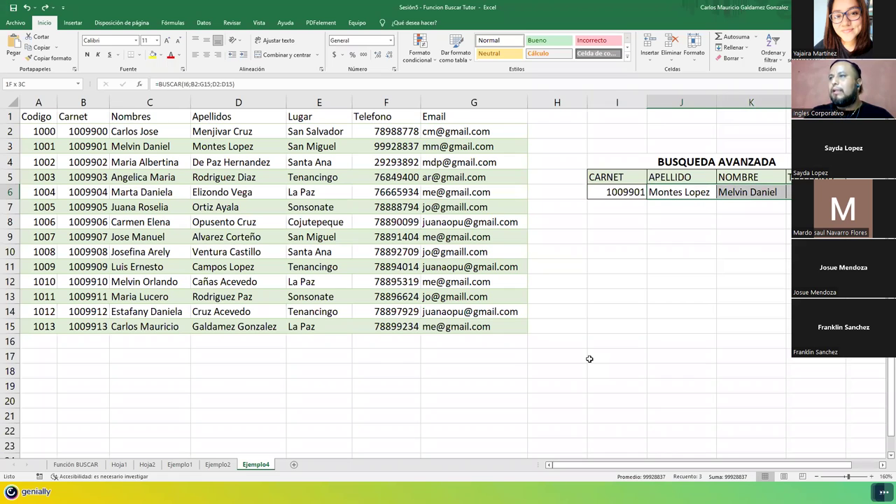
key(Delete)
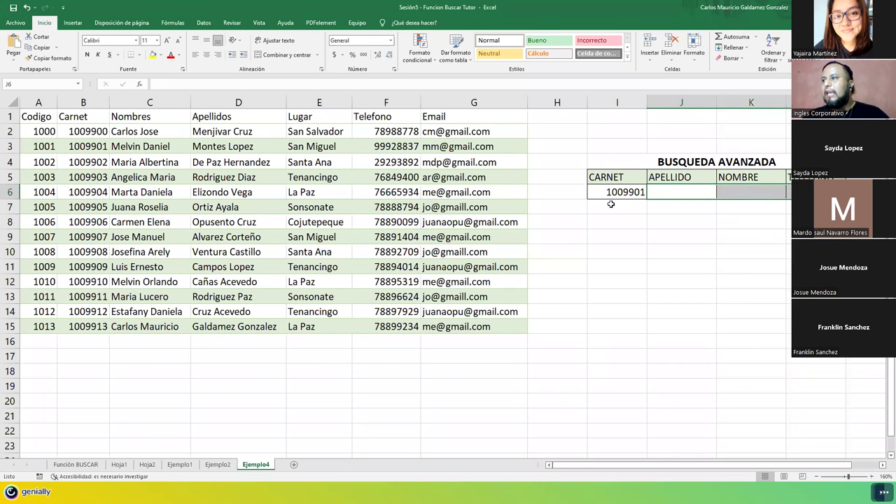
click(607, 197)
key(Delete)
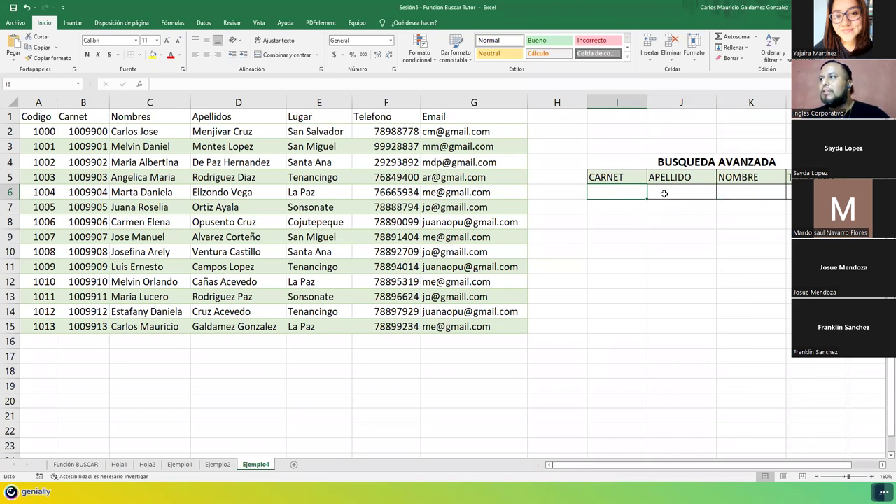
click(664, 192)
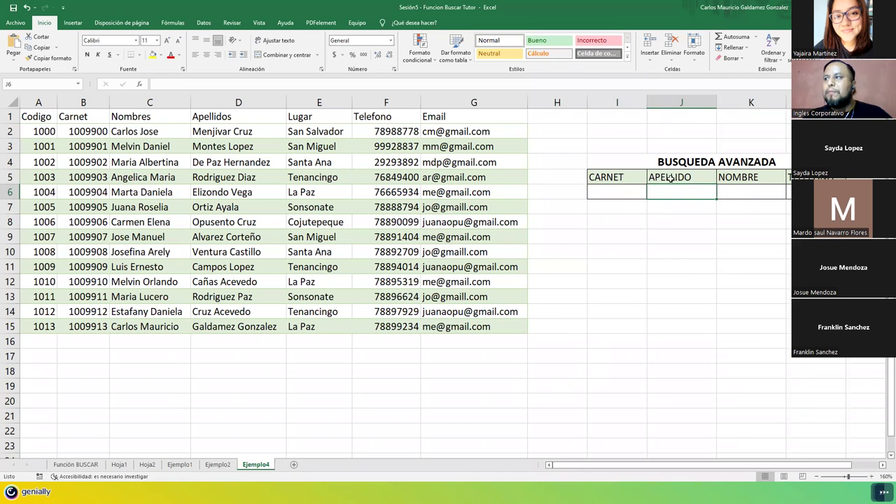
click(671, 178)
click(742, 177)
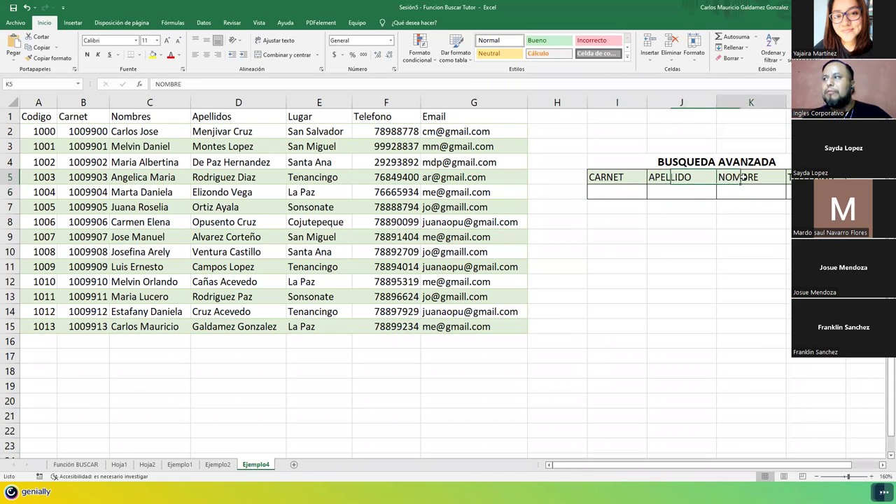
click(788, 177)
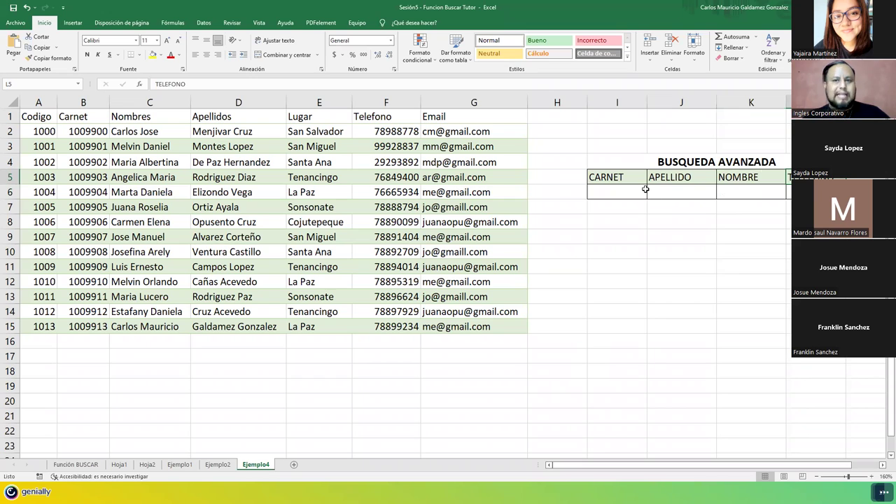
drag(674, 176, 674, 190)
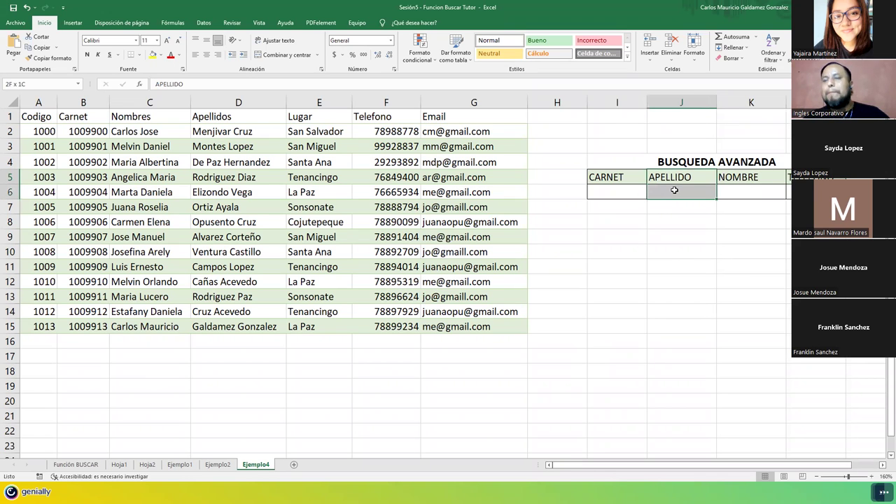
click(745, 178)
drag(747, 177, 747, 191)
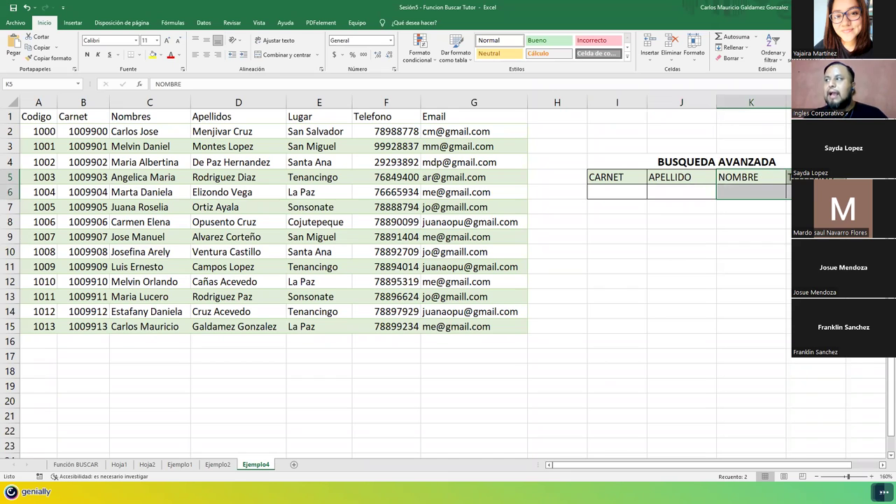
click(741, 178)
click(812, 178)
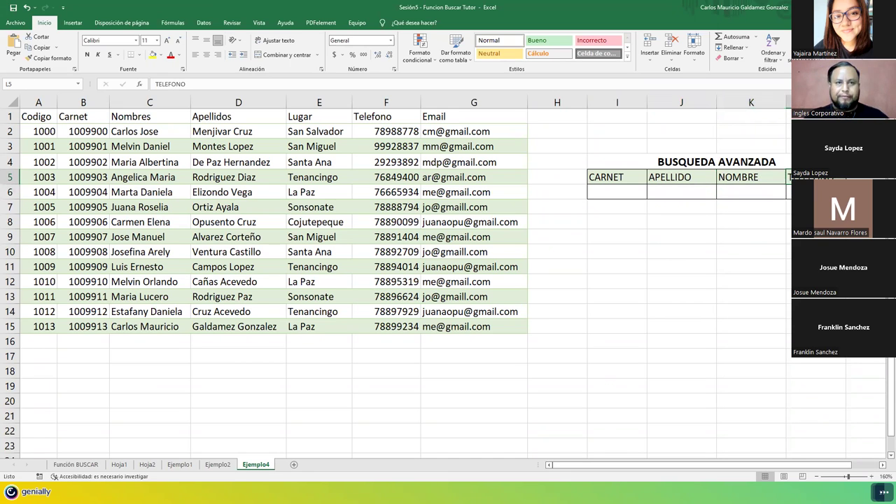
click(627, 191)
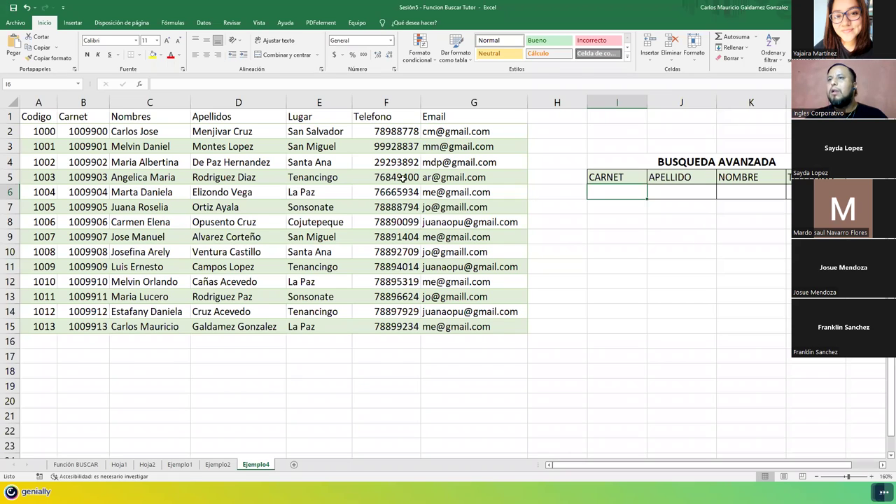
click(680, 195)
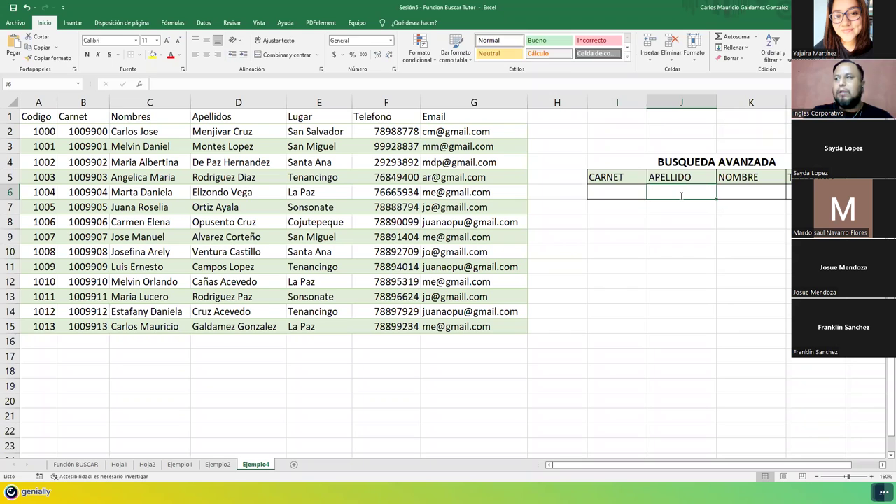
Step: Enter =BUSCAR(I6;B2:B15;D2:D15) in the APELLIDO cell J6
text(=bus)
key(Tab)
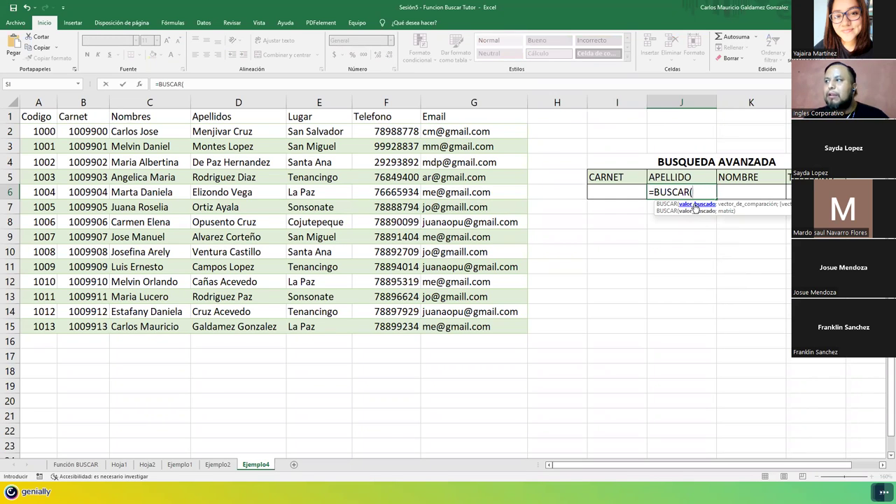
click(616, 190)
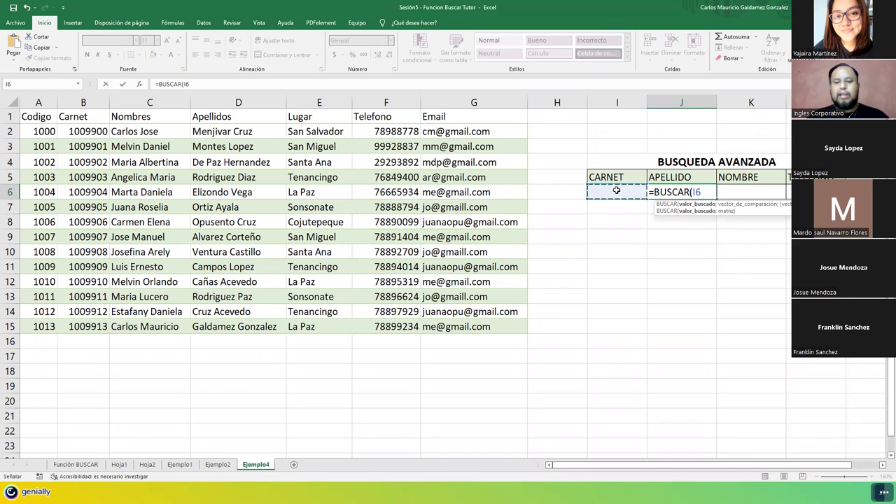
text(;)
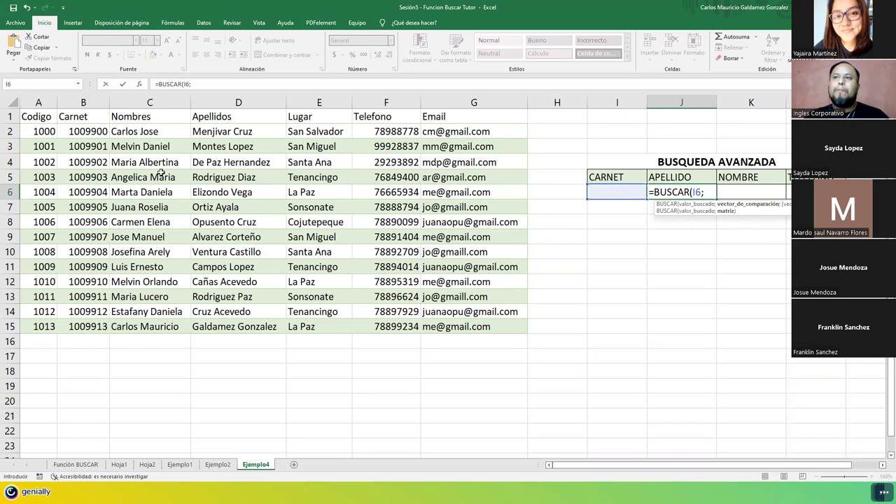
drag(81, 131, 78, 327)
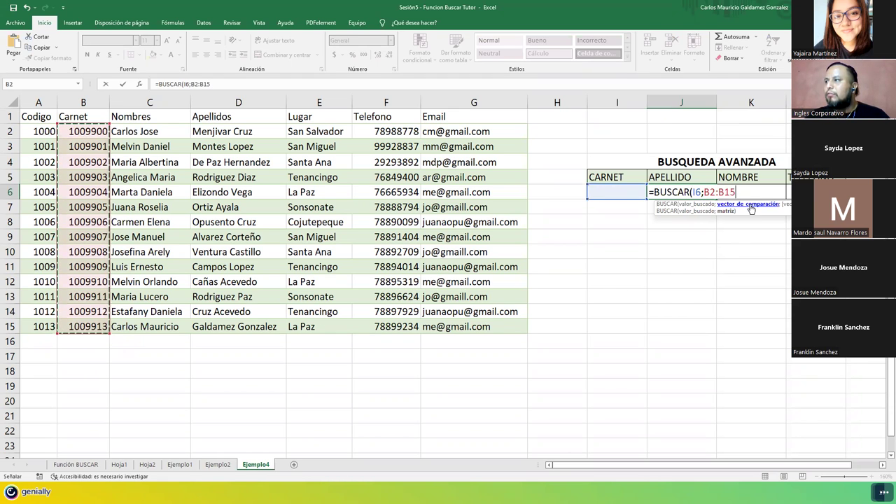
text(;)
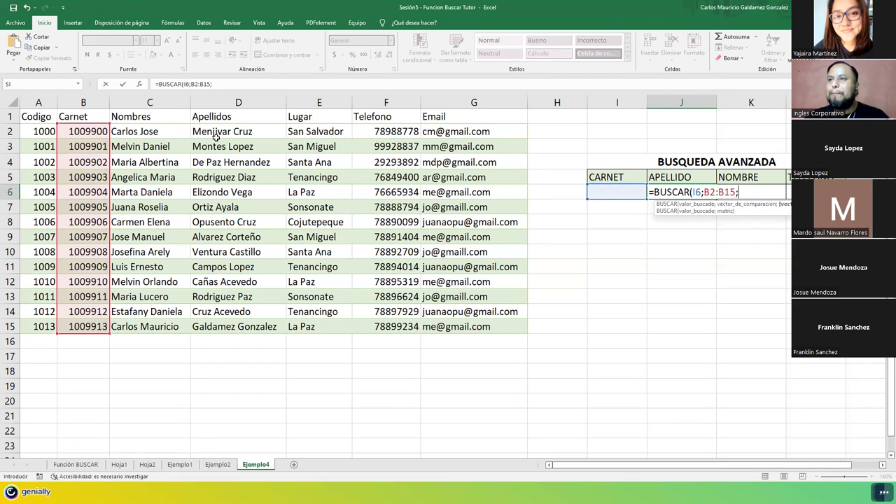
drag(217, 132, 231, 326)
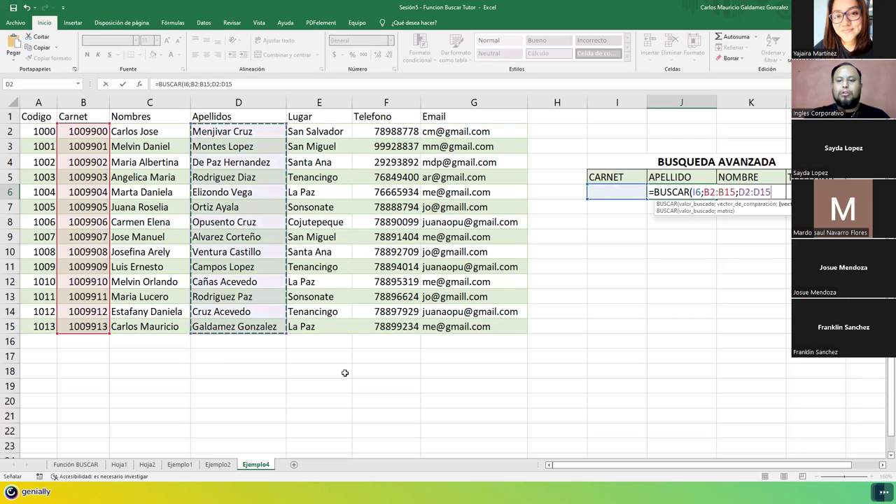
text())
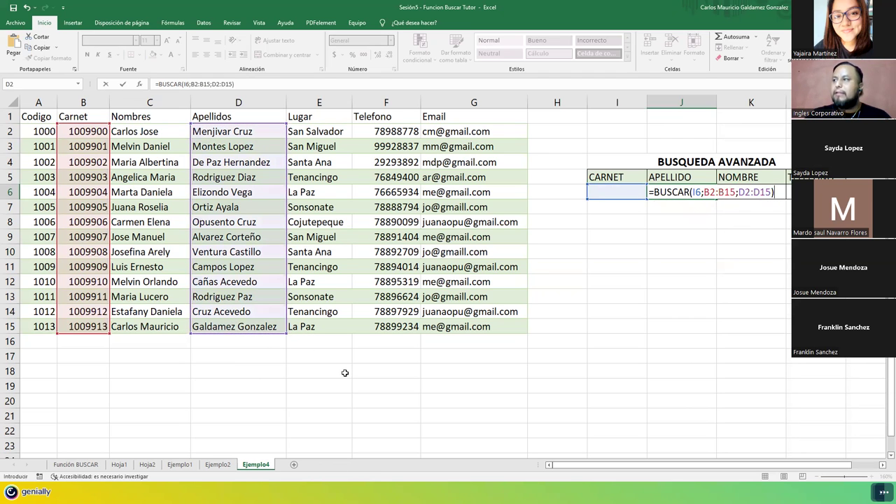
key(Return)
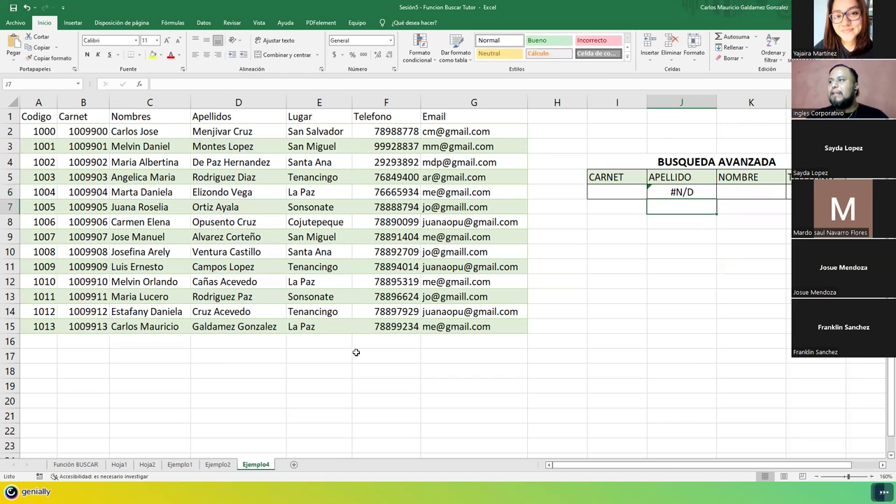
Step: Check the J6 formula and the carnet value in B8, leaving B8 unchanged
click(703, 193)
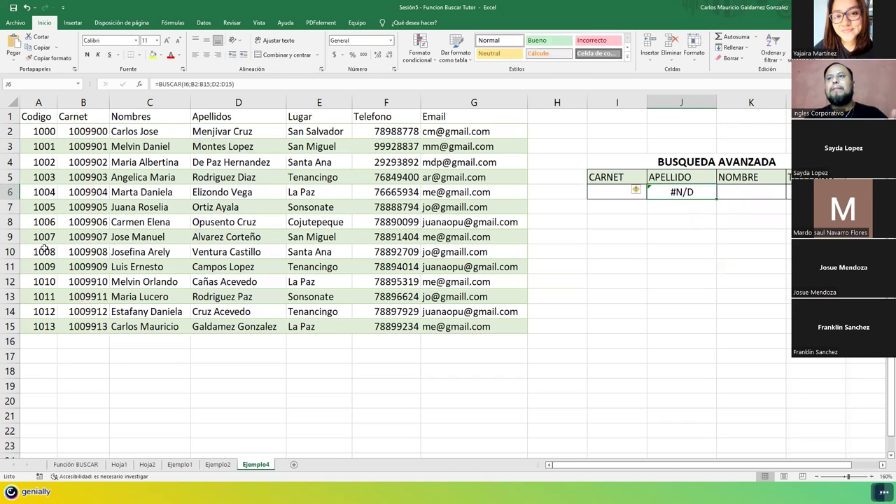
click(67, 220)
double_click(68, 223)
double_click(85, 224)
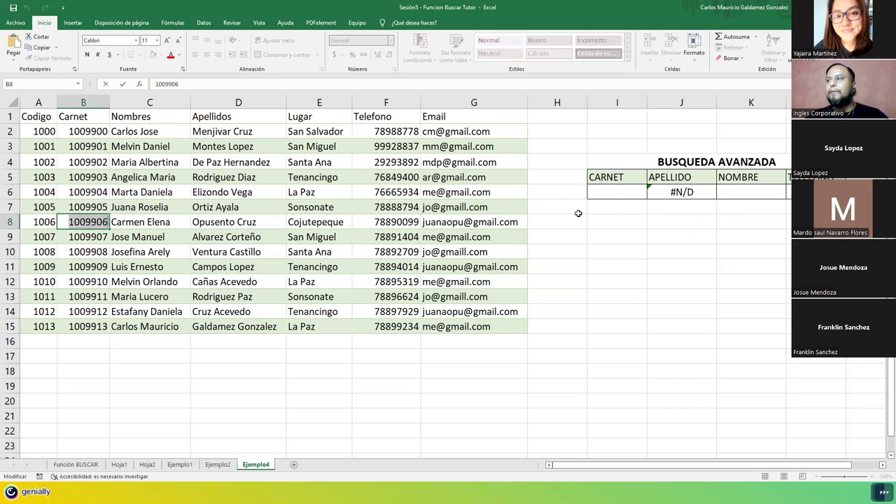
click(615, 196)
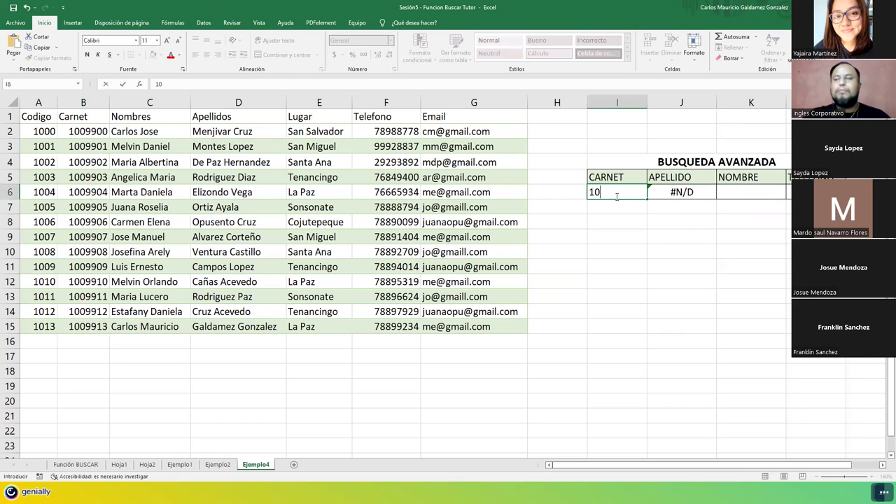
Step: Enter carnet 1009907 in I6, autofit column I and widen column J
key(Return)
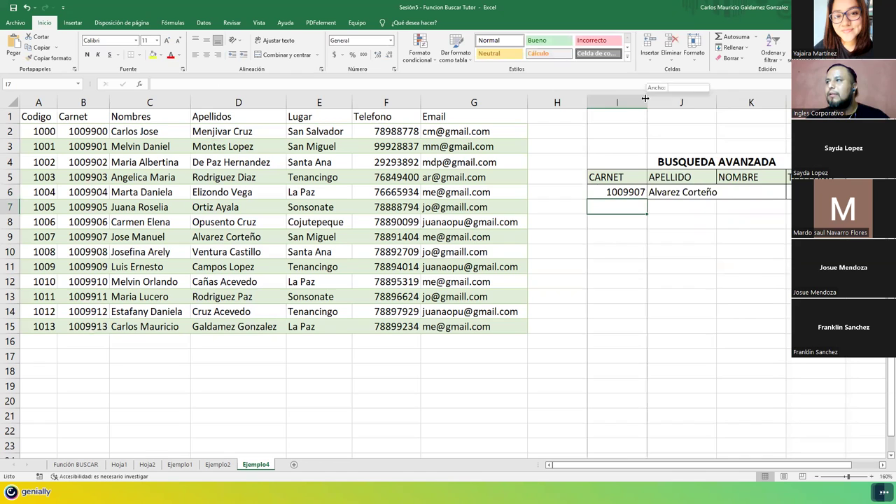
double_click(647, 102)
drag(700, 102, 713, 105)
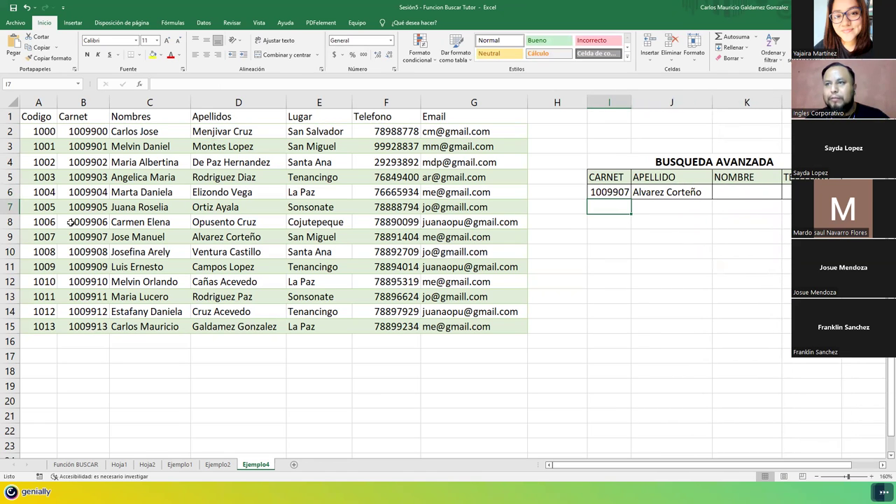
Step: Highlight row 9's matching record and step across the result cells J6, K6 and L6
click(10, 237)
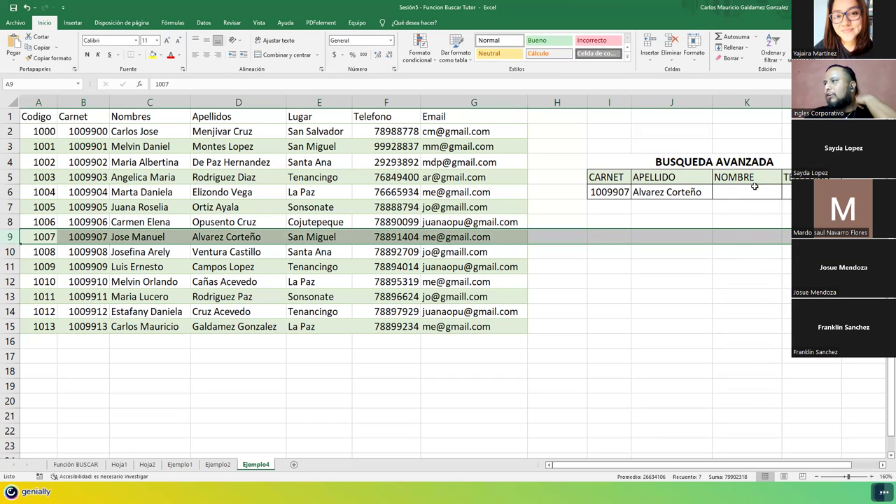
click(665, 196)
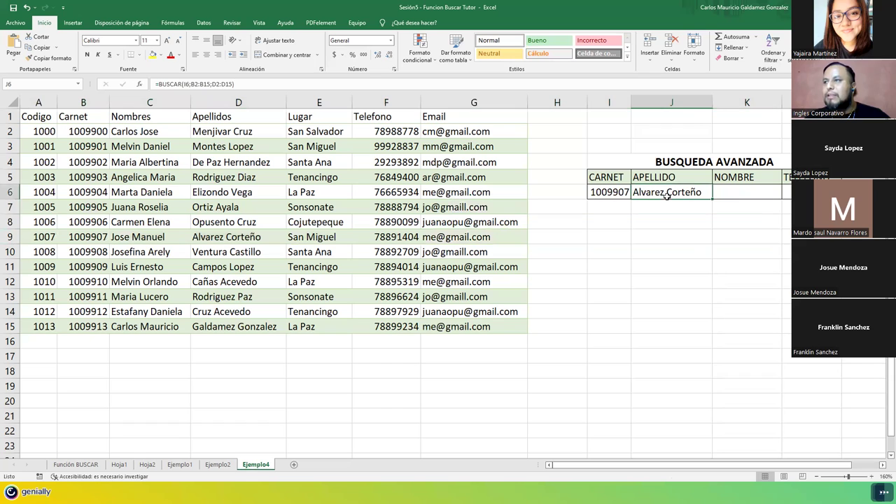
click(735, 193)
click(787, 191)
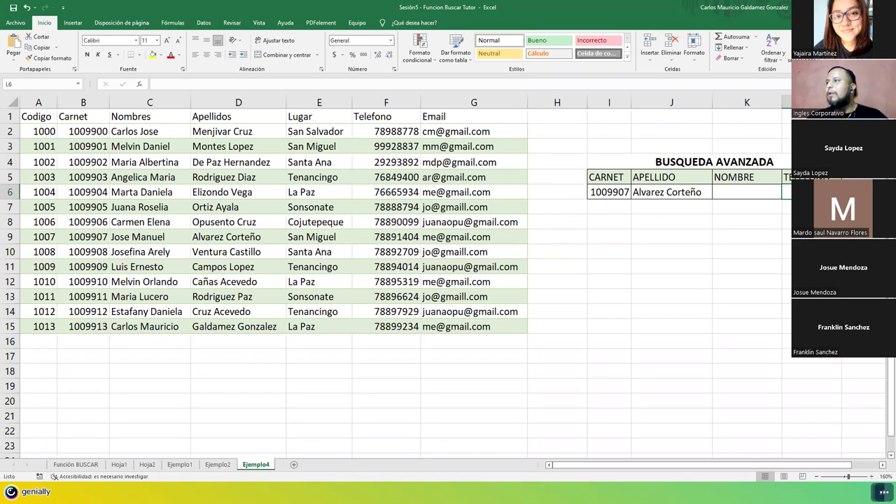
Step: Enter =BUSCAR(I6;B2:B15;C2:C15) in K6 so NOMBRE returns Jose Manuel
click(734, 192)
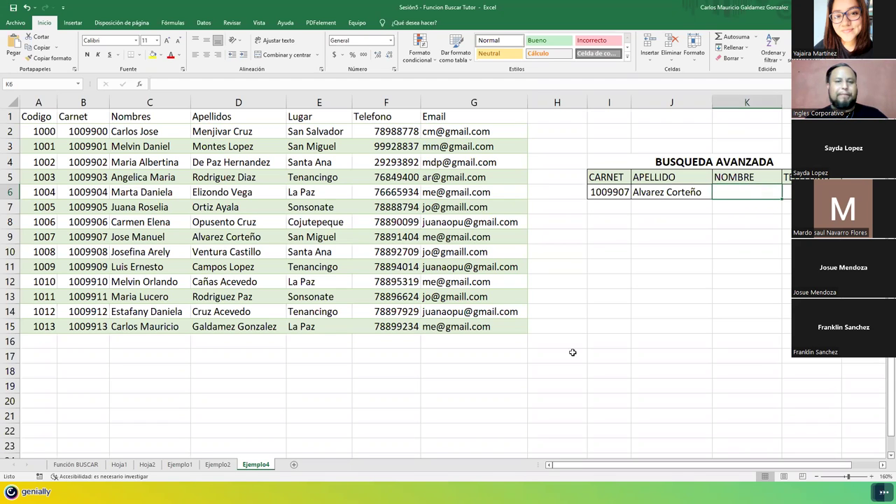
text(=)
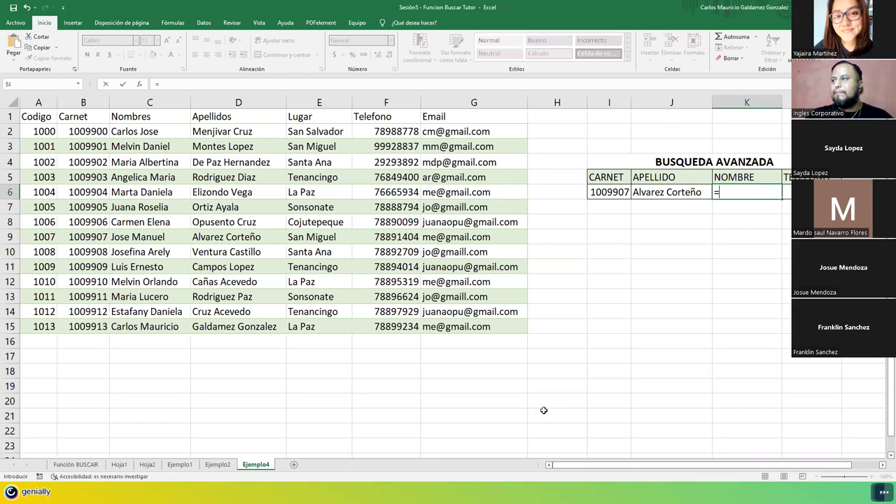
text(busca)
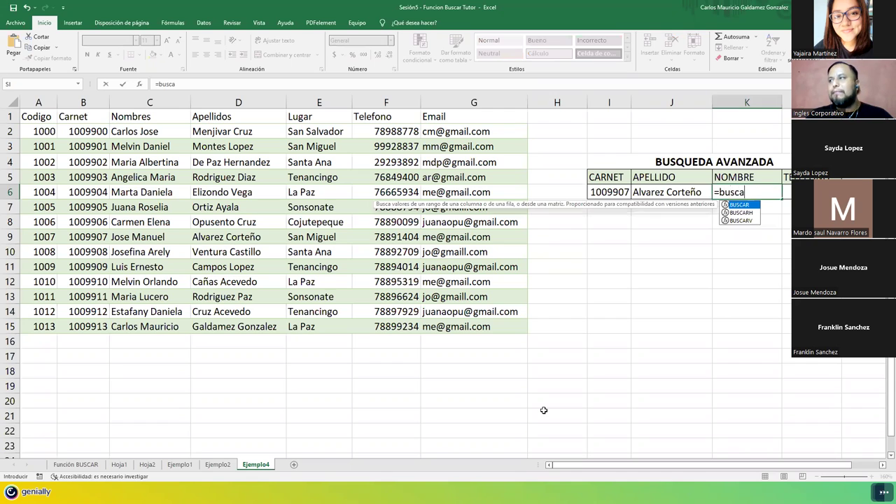
key(Tab)
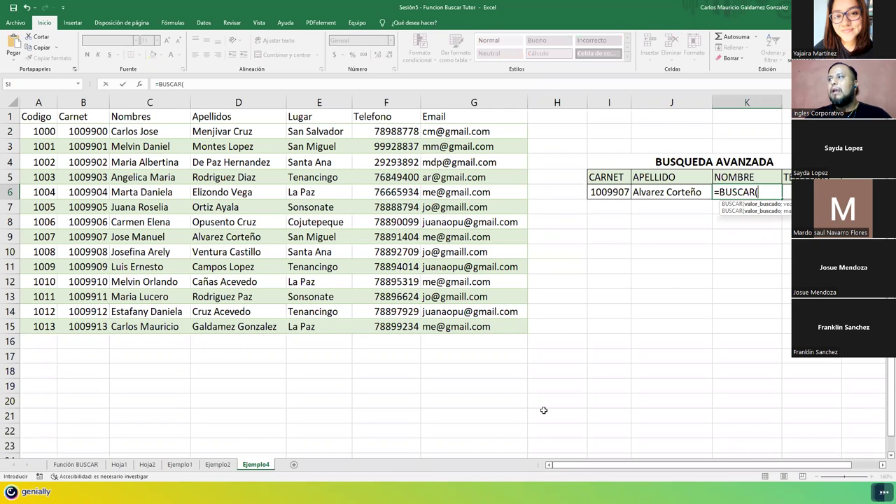
click(611, 196)
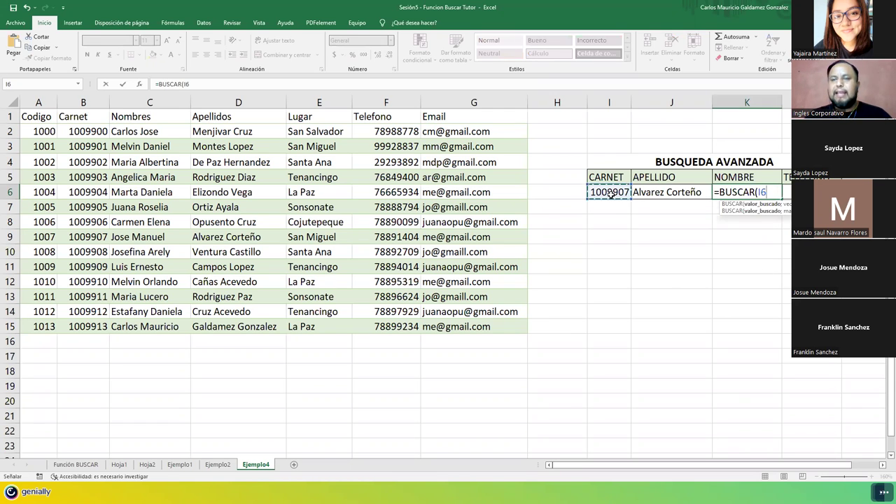
text(;)
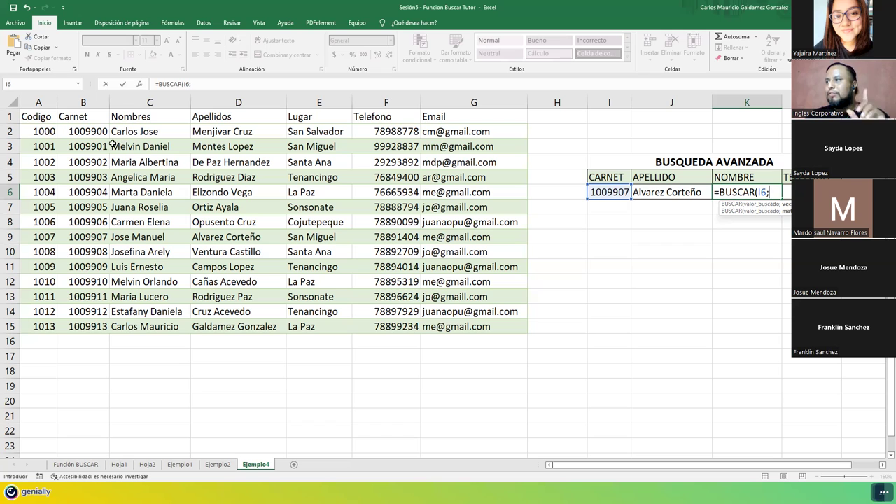
drag(85, 131, 124, 330)
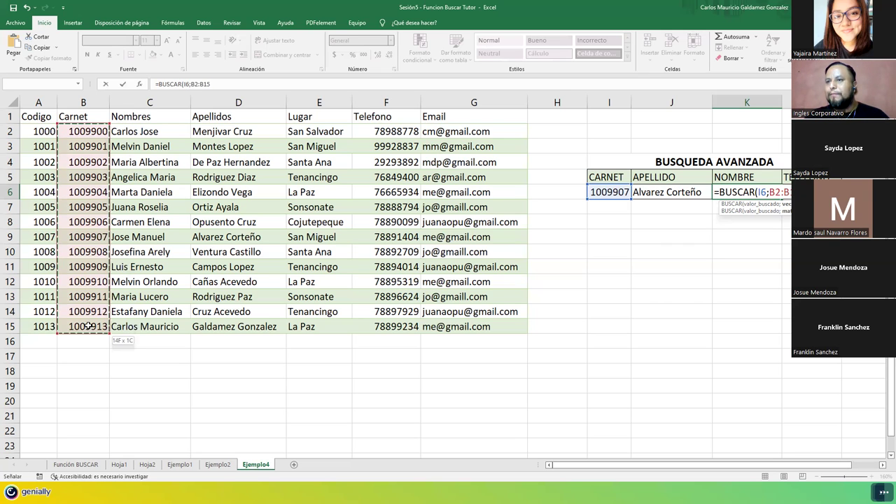
text(;)
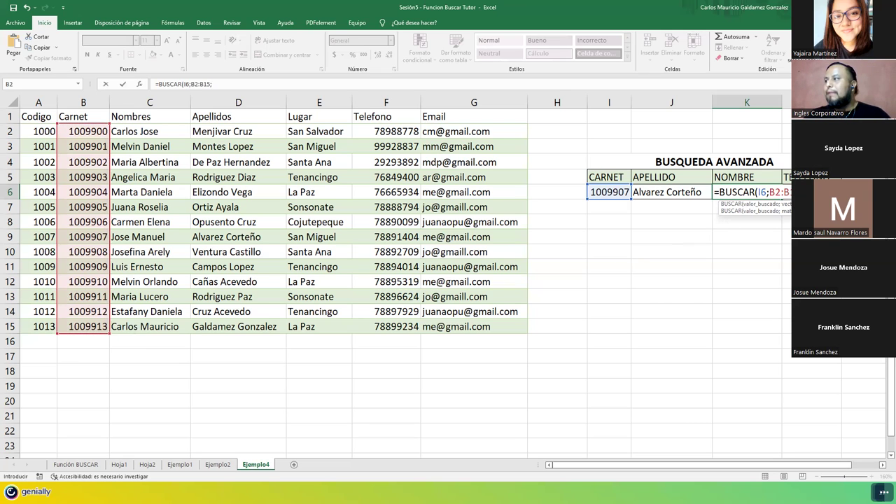
drag(148, 132, 150, 328)
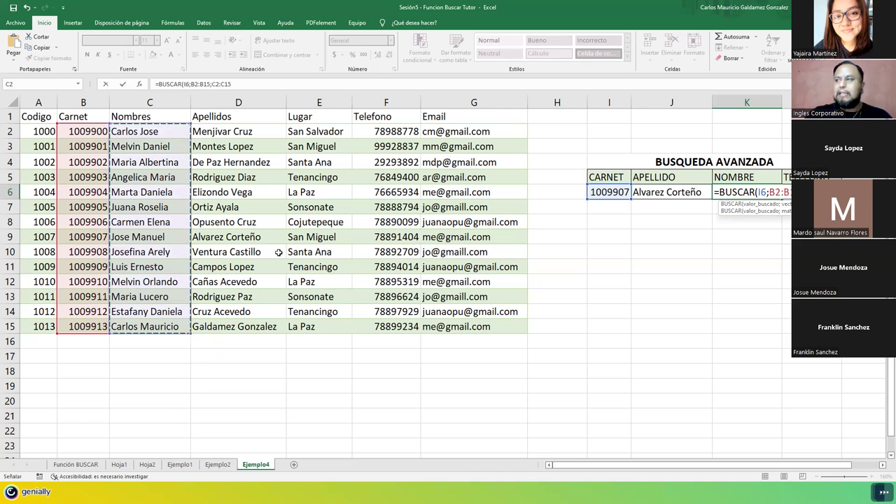
text())
key(Return)
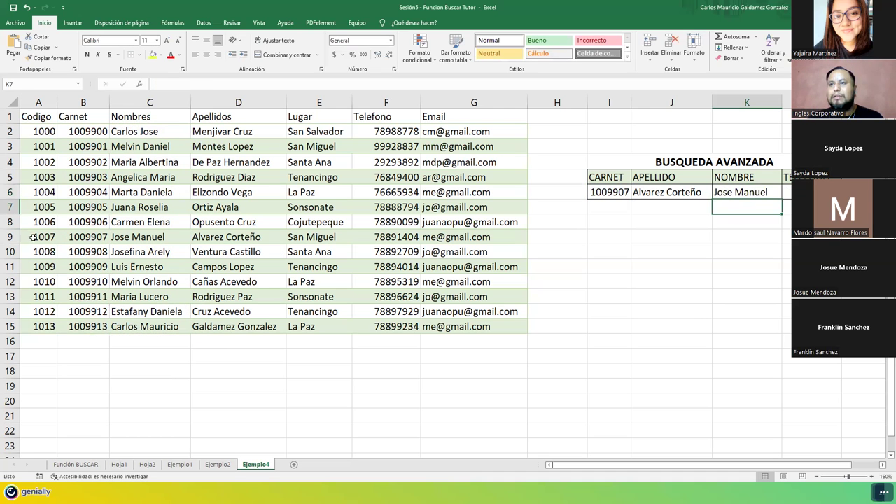
Step: Check the 1009907 record, then change the carnet in I6 to 1009910
click(9, 237)
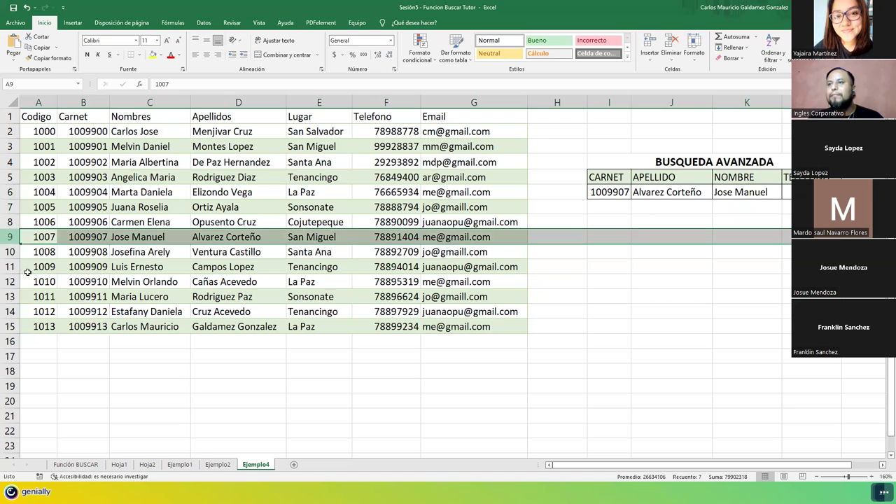
click(214, 237)
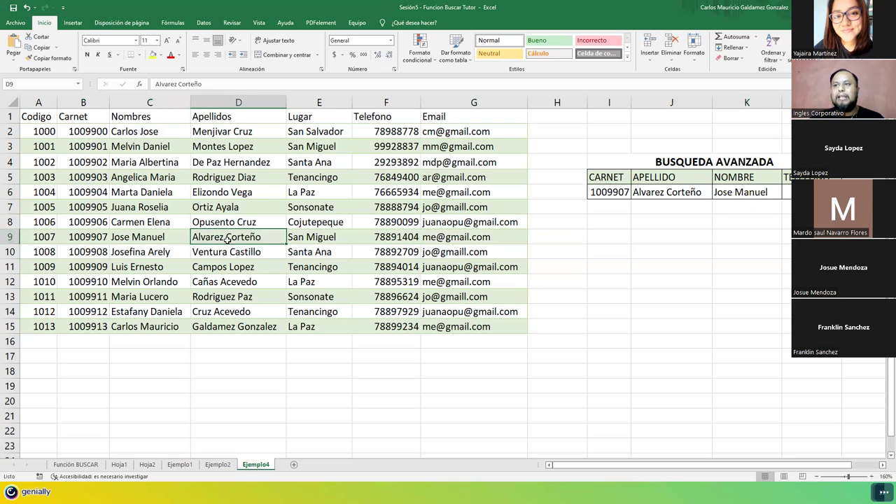
double_click(609, 192)
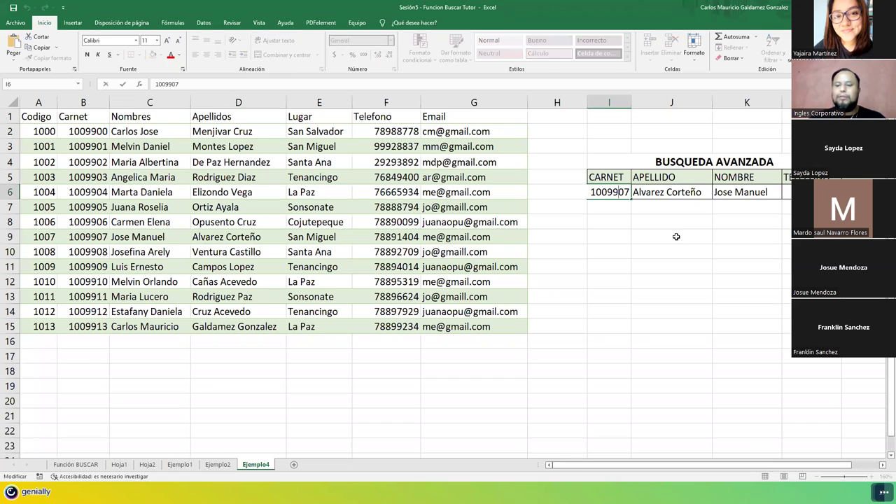
key(BackSpace)
key(BackSpace)
text(10)
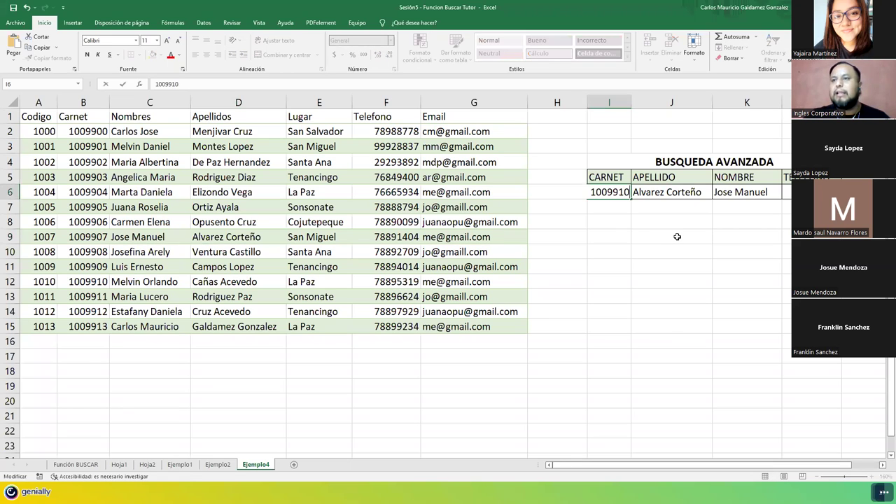
key(Return)
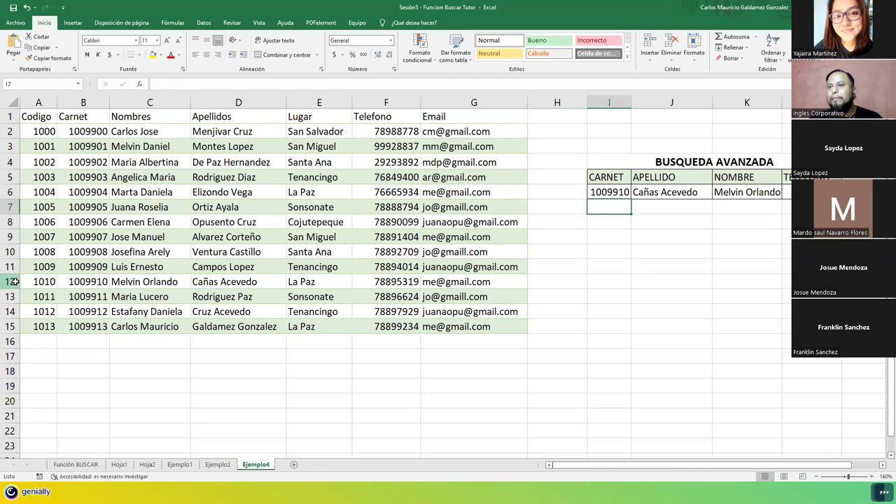
click(12, 281)
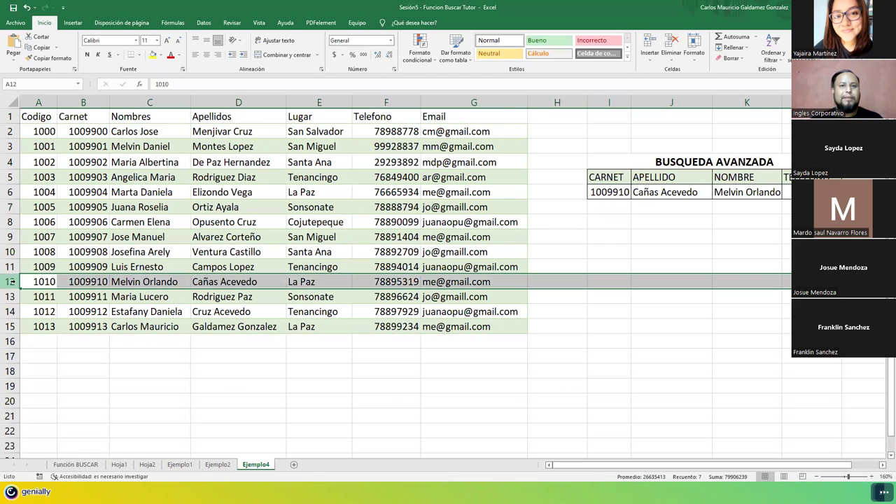
click(474, 236)
click(611, 194)
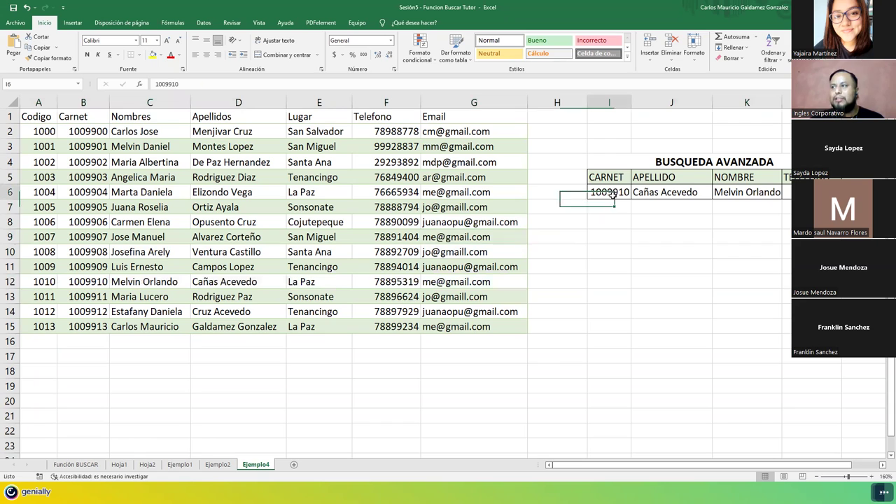
key(Delete)
drag(636, 193, 732, 194)
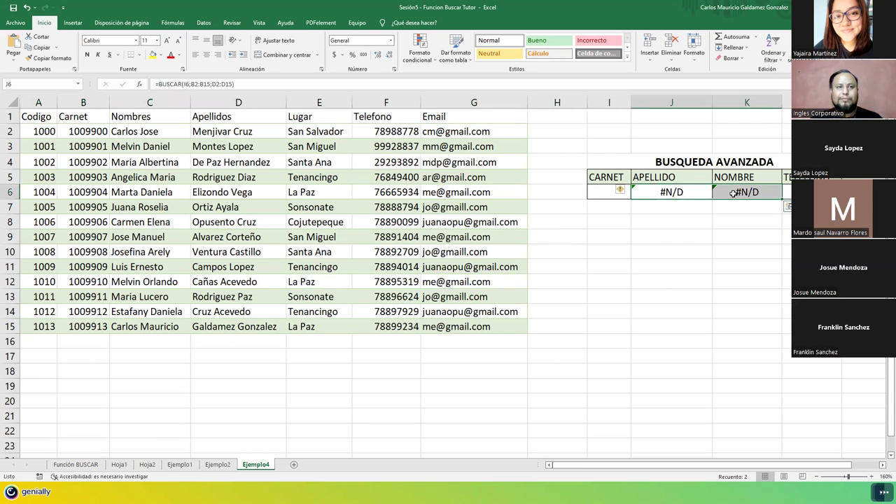
click(802, 192)
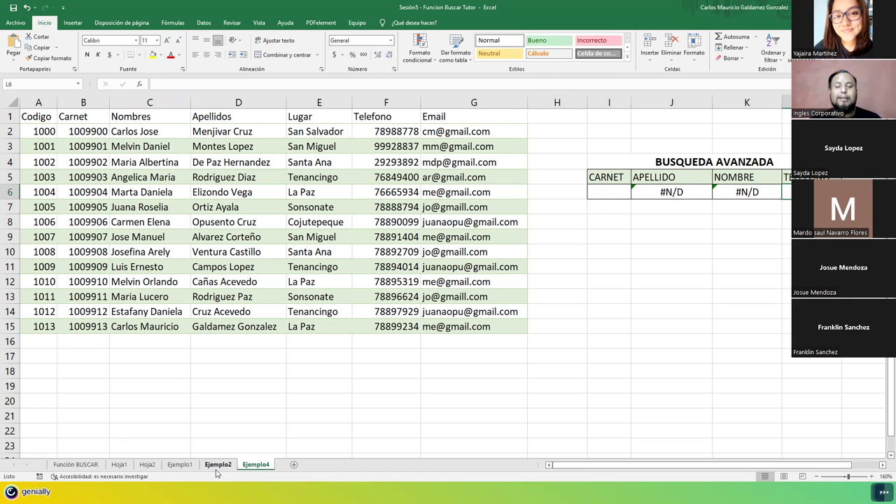
Step: Browse the Ejemplo2, Ejemplo1, Hoja2 and Hoja1 sheets, then return to Función BUSCAR
click(218, 465)
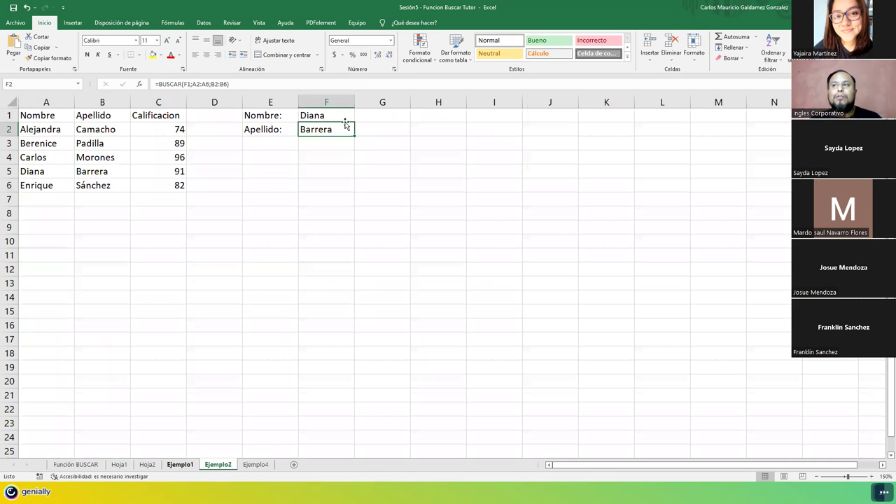
click(183, 465)
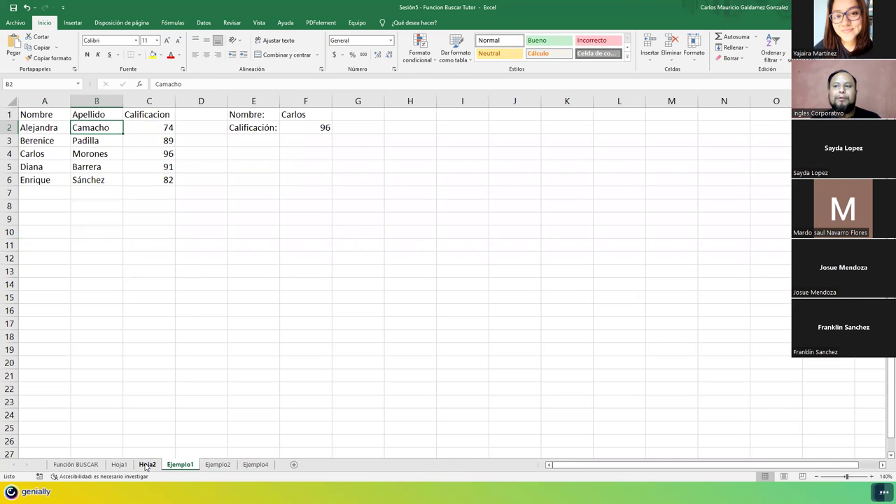
click(147, 465)
click(120, 465)
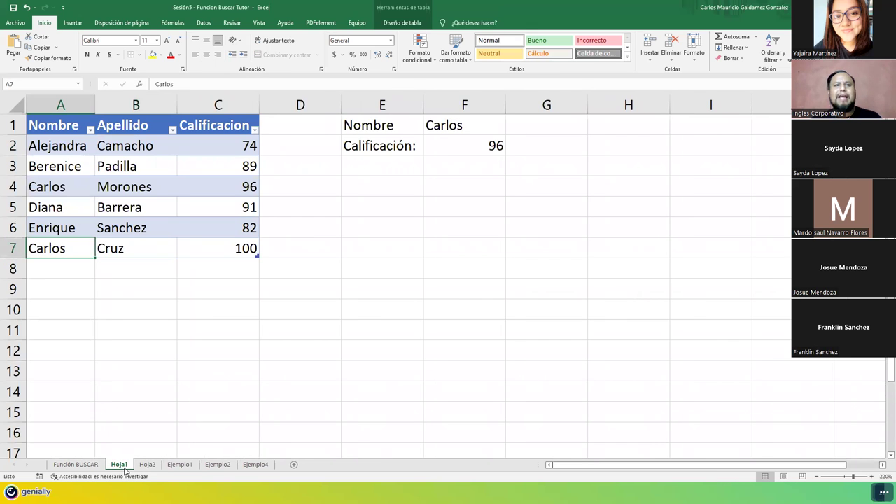
key(ctrl+Page_Up)
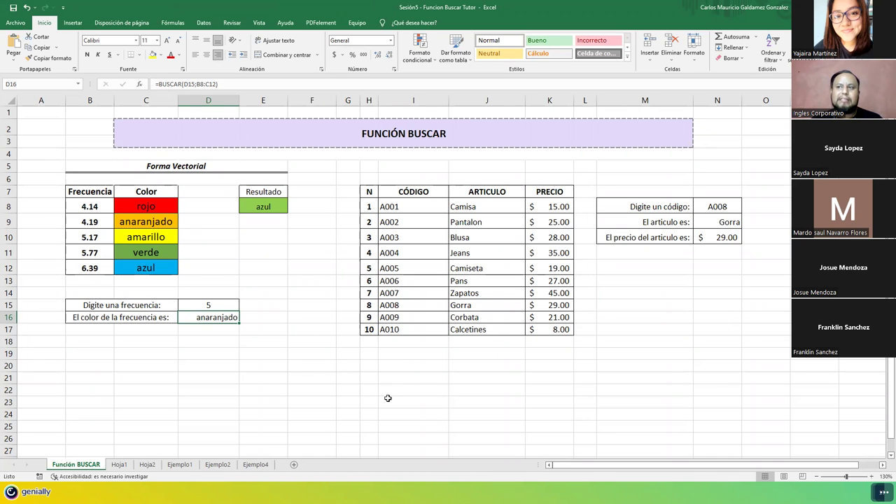
Step: Replace code A008 in N8 with A001, returning Camisa at $15.00, and compare with the table
drag(716, 209, 715, 235)
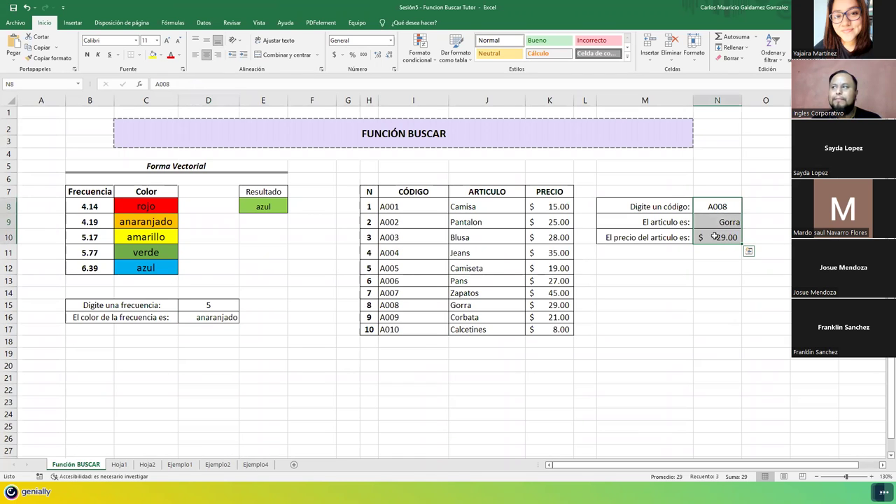
click(715, 235)
click(705, 208)
key(Delete)
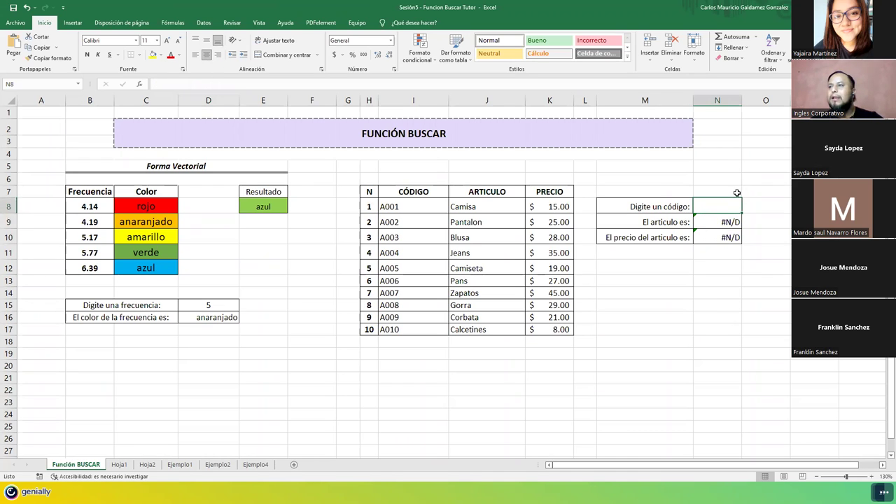
text(A001)
key(Return)
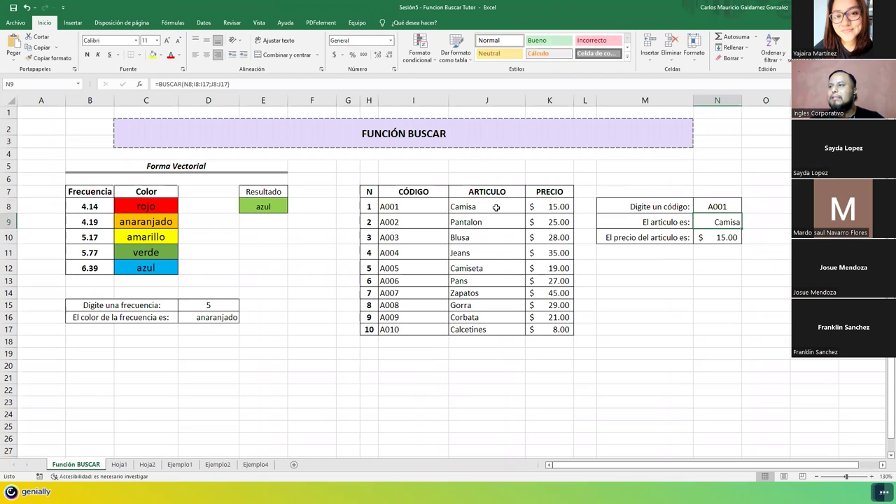
drag(496, 207, 538, 208)
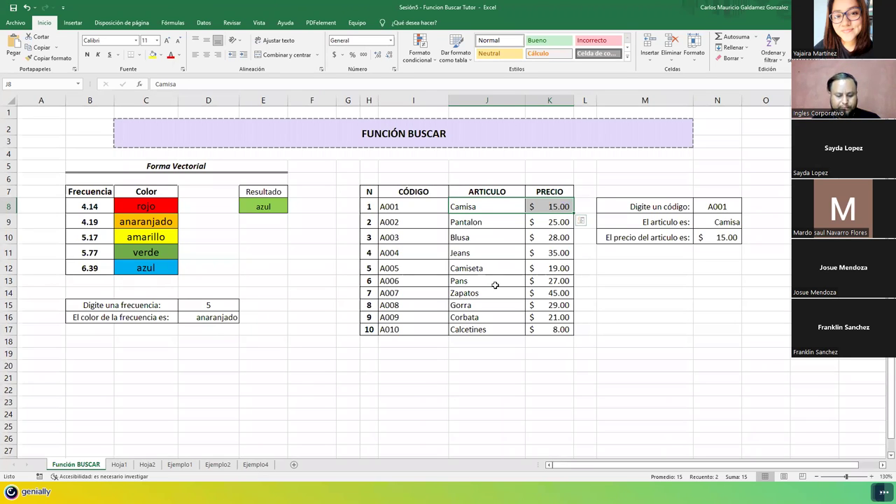
click(584, 292)
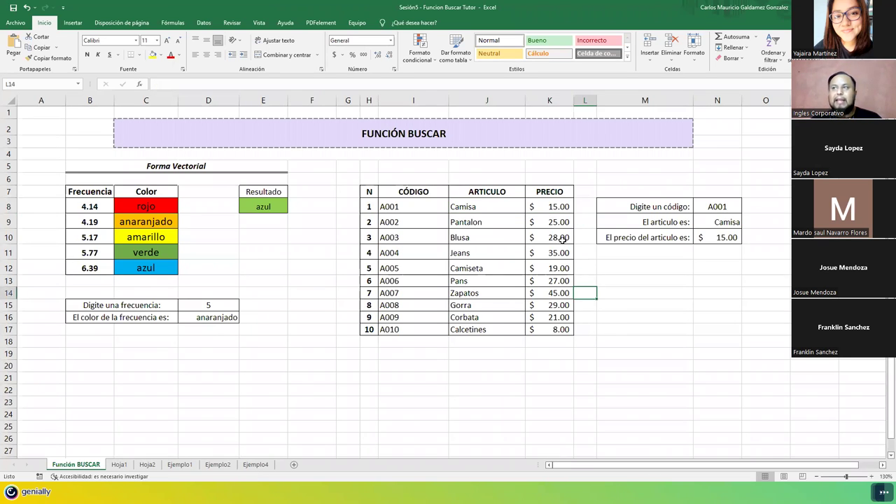
click(257, 464)
click(429, 175)
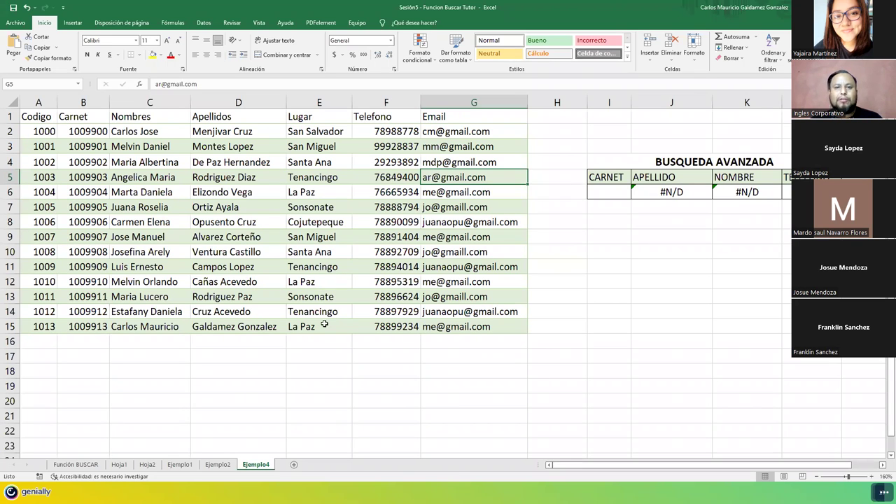
drag(787, 177, 787, 191)
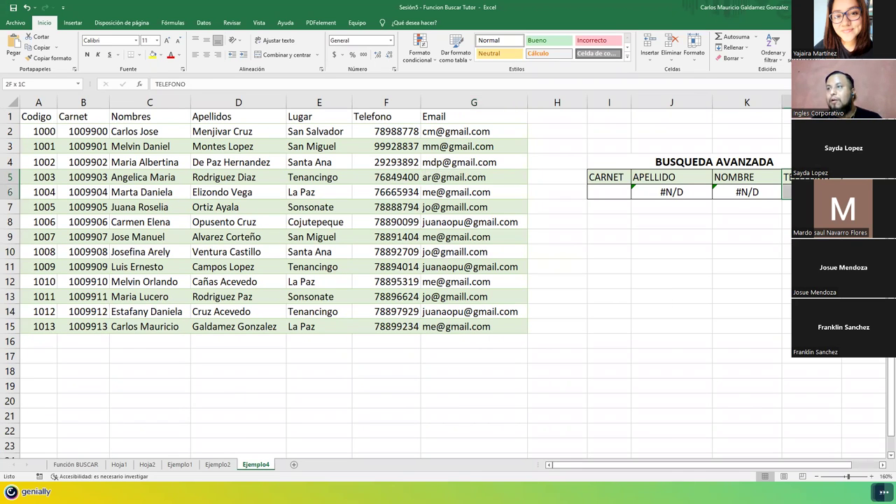
click(875, 178)
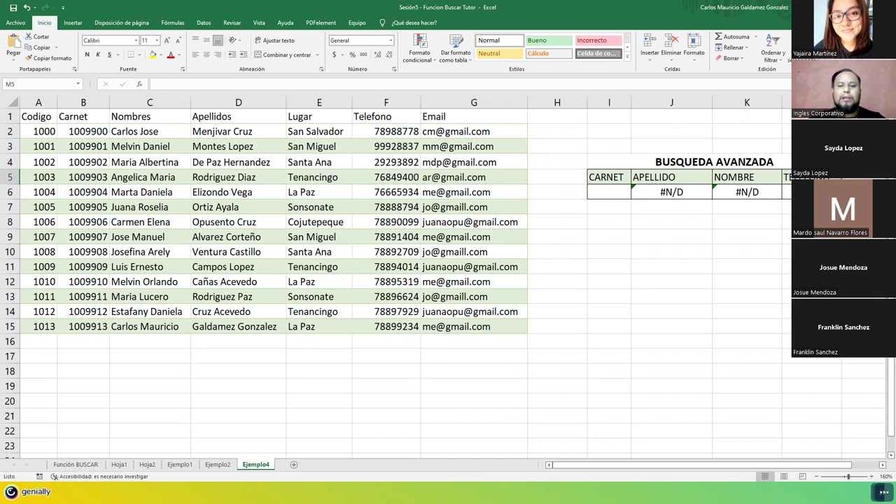
scroll(439, 280, right, 1)
key(Down)
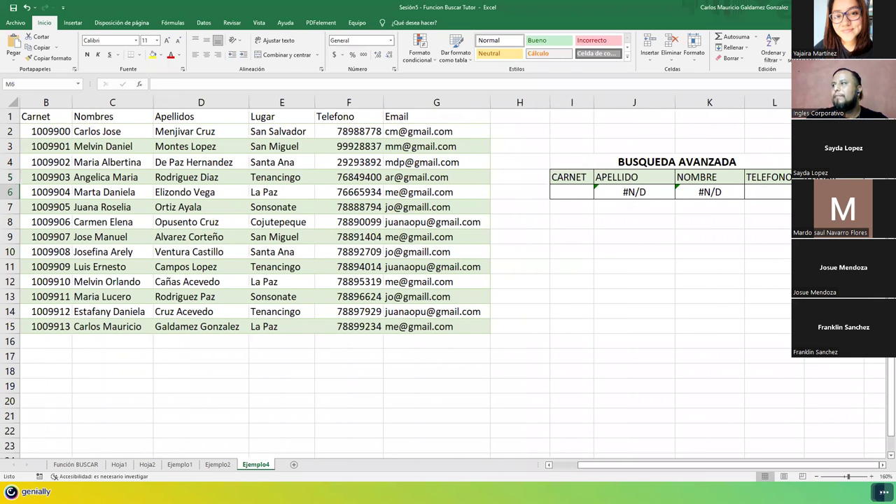
drag(560, 177, 787, 192)
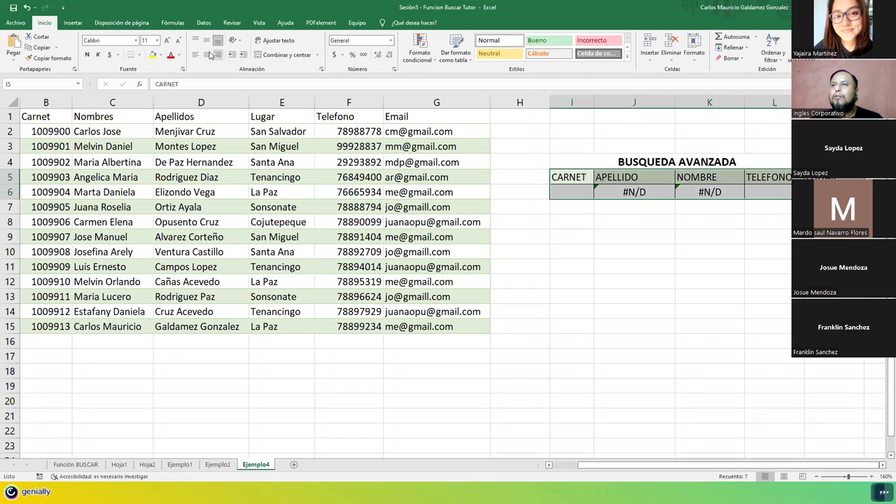
click(138, 58)
click(158, 147)
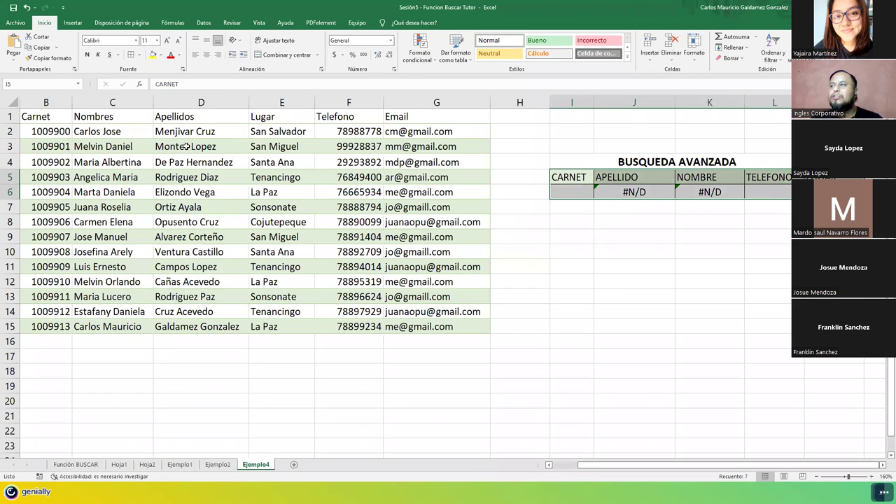
click(725, 194)
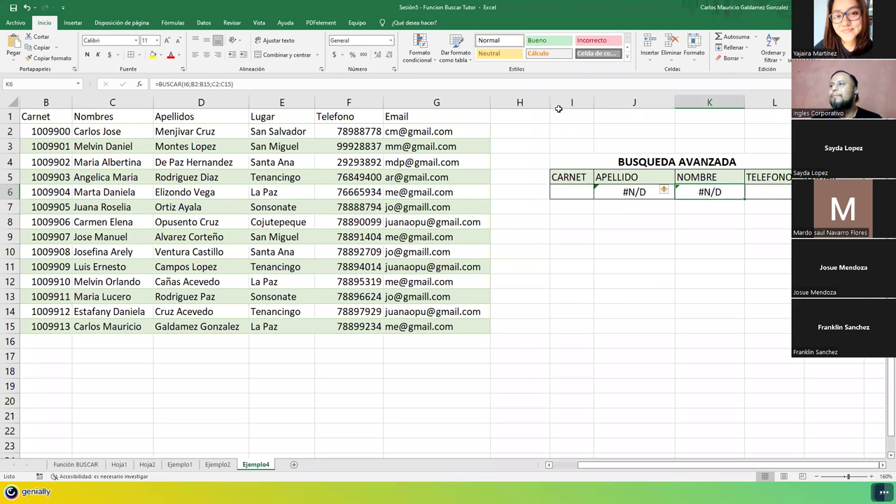
drag(551, 103, 515, 104)
click(560, 465)
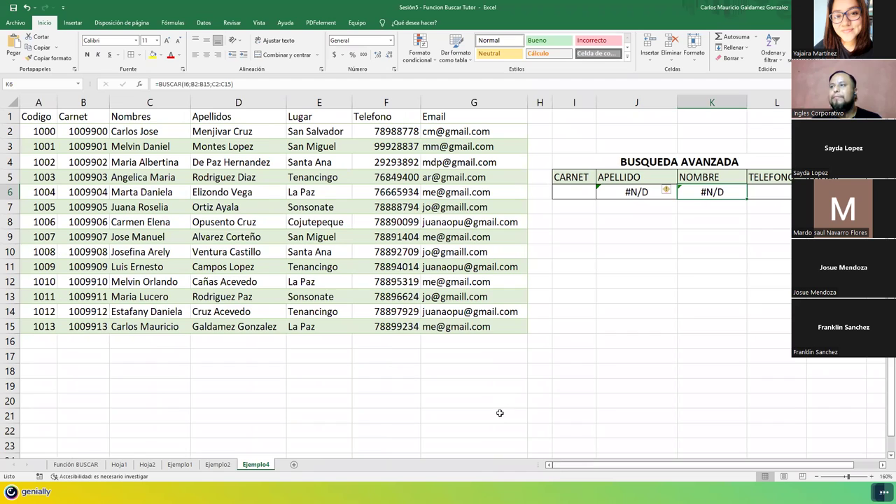
click(589, 246)
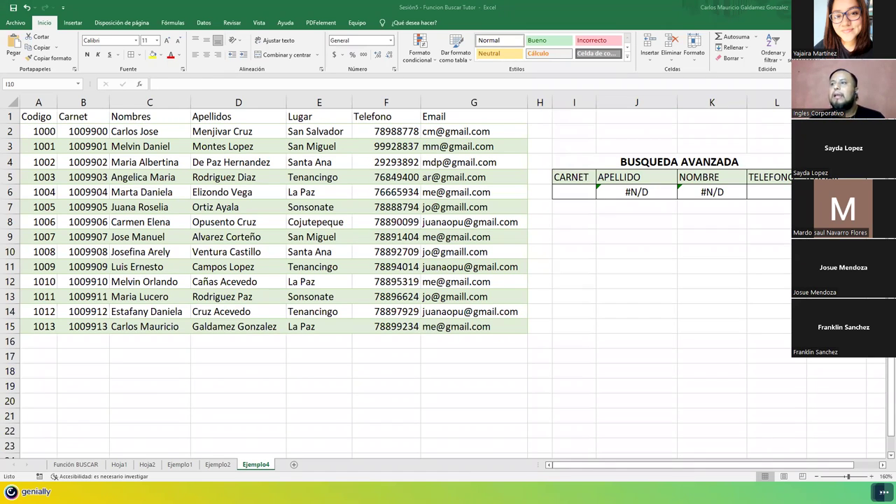
Step: Point out surnames in D8 and D9 and cells L6–M6, then switch to the Realizar Ejercicio slide
click(248, 224)
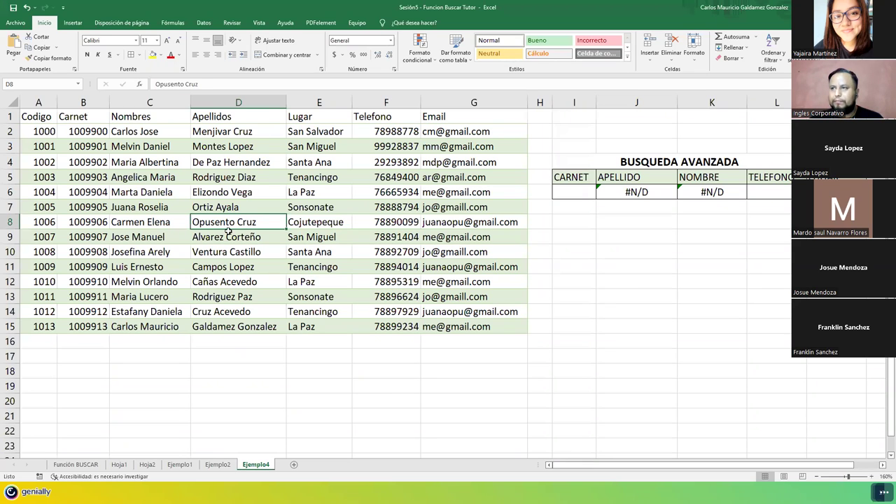
click(229, 238)
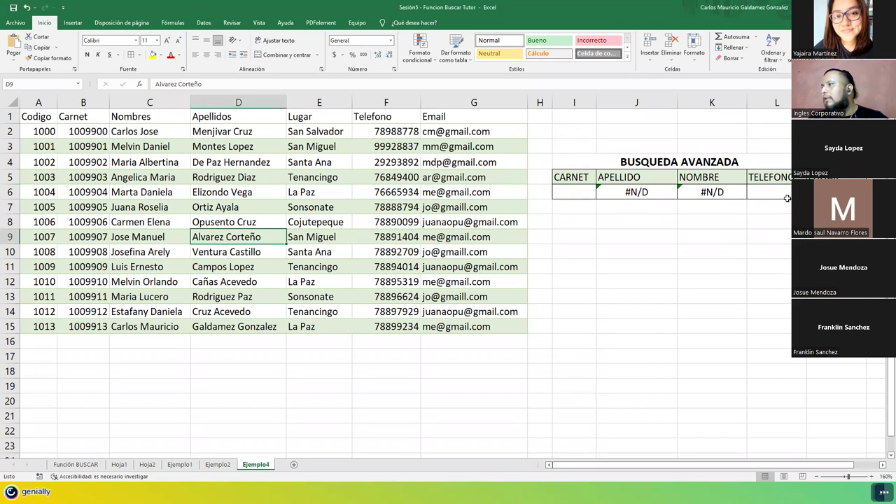
click(766, 191)
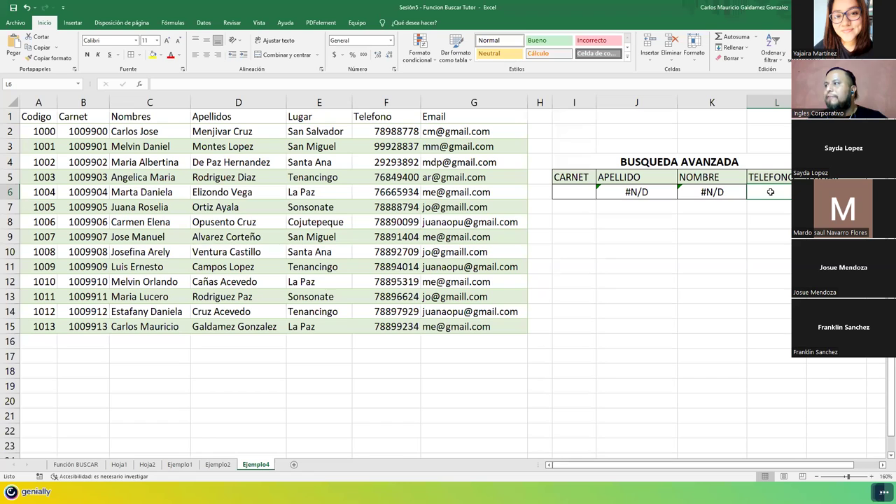
key(Right)
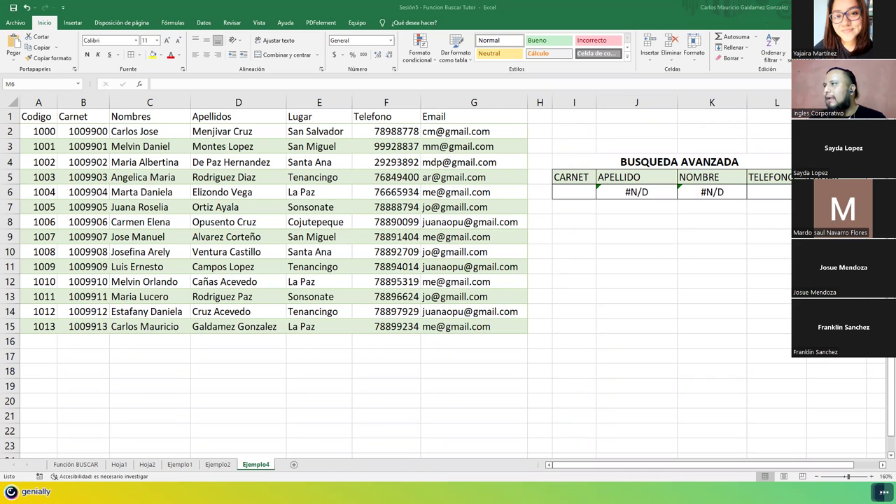
key(alt+Tab)
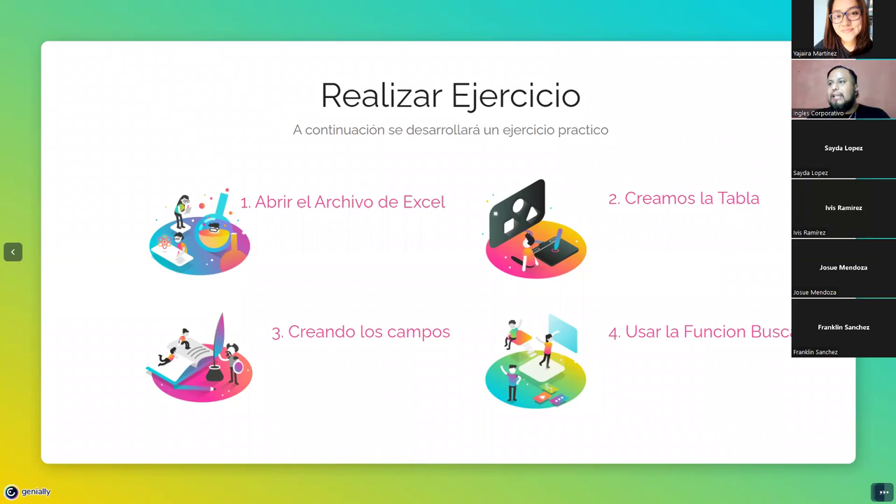
Step: Switch to the Inglés Corporativo course dashboard window
key(alt+Tab)
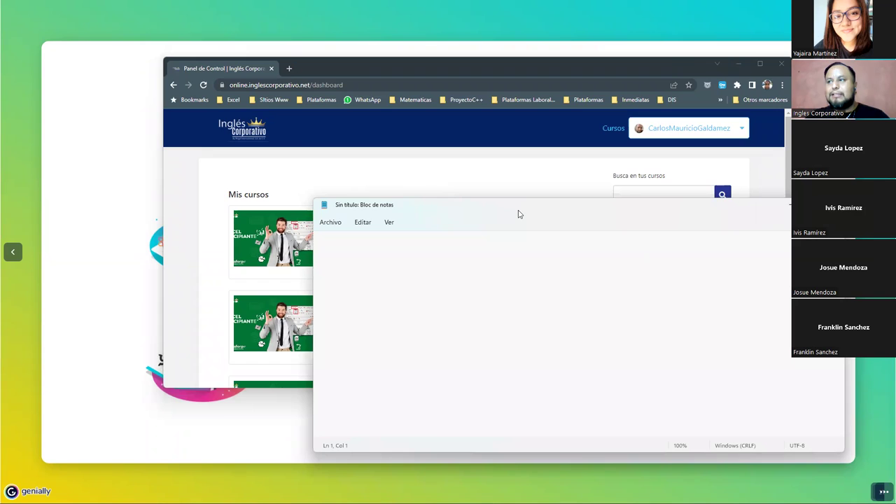
Step: Type the note line 'Sesión #5 ==== Clase #5' and start a new line
text(Sea)
key(BackSpace)
key(BackSpace)
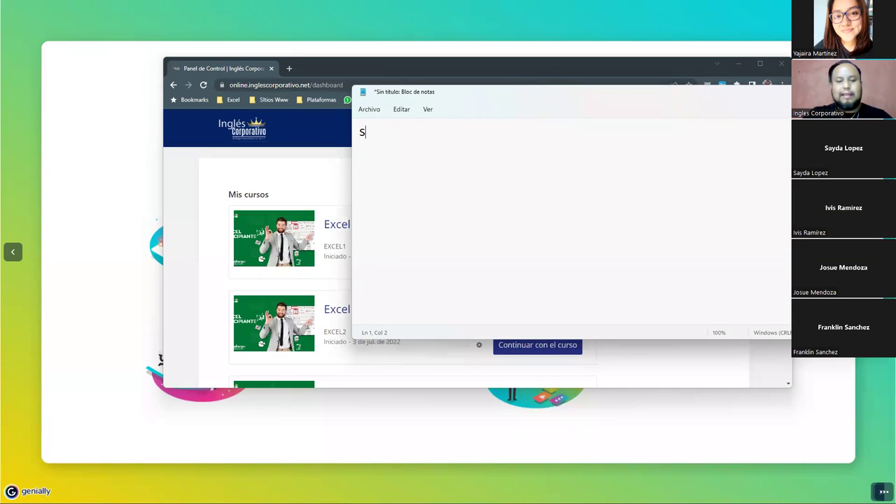
text(eccio)
key(BackSpace)
key(BackSpace)
key(BackSpace)
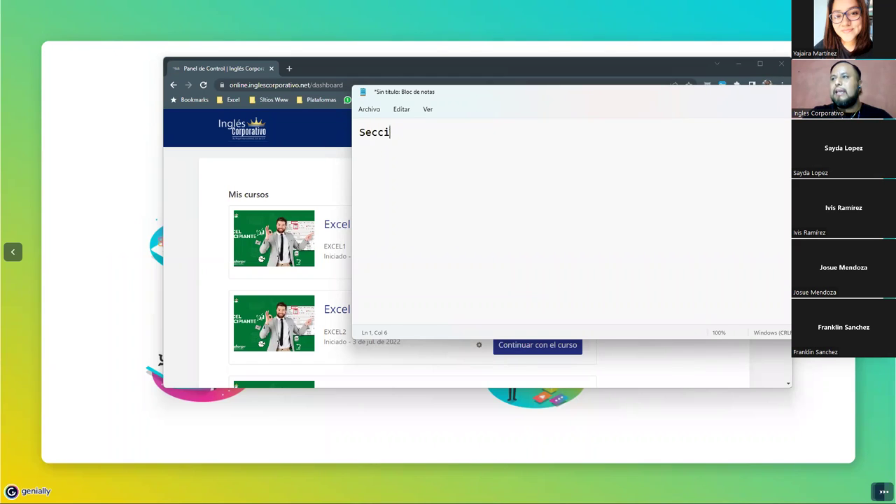
key(BackSpace)
text(seió)
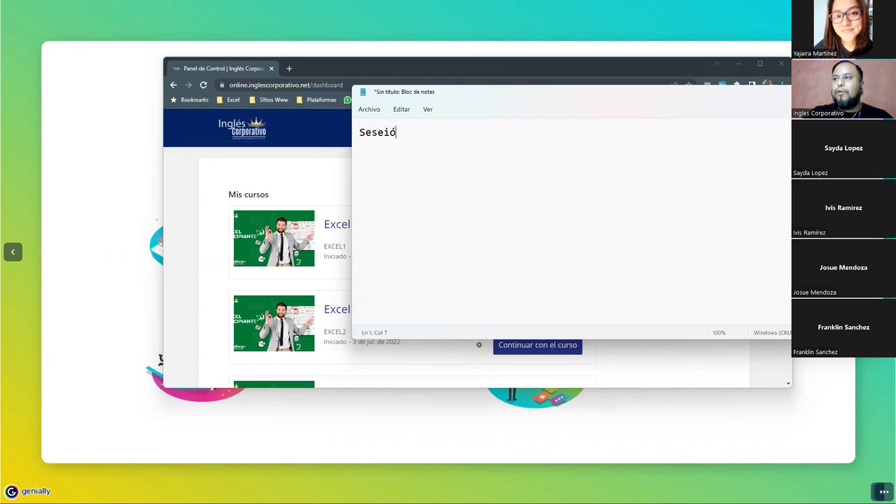
key(BackSpace)
key(BackSpace)
key(BackSpace)
text(i)
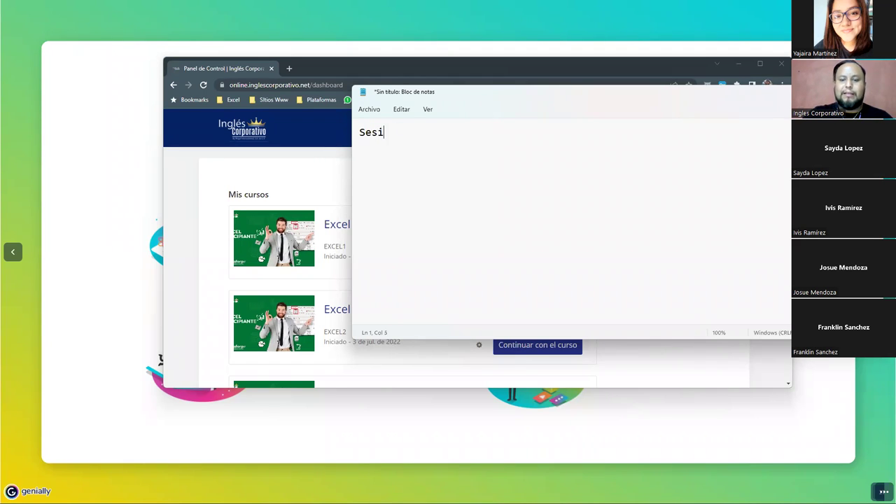
text(ón S)
key(BackSpace)
text(#5)
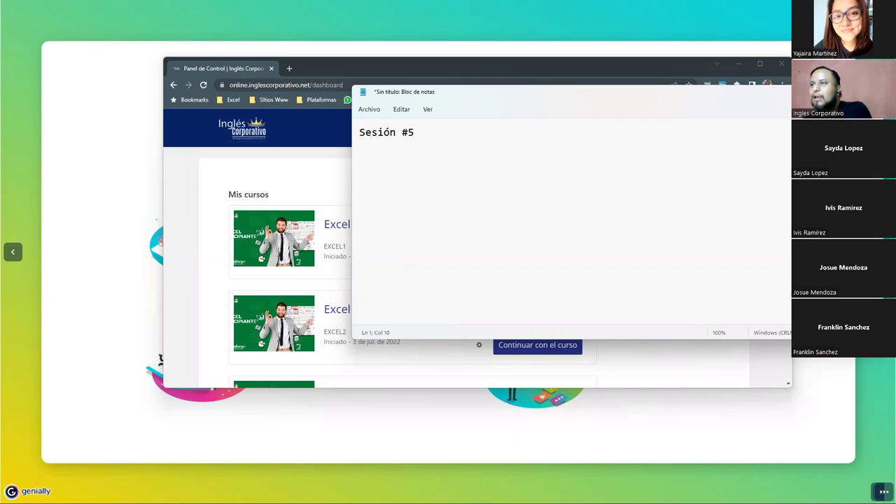
text(  ==== Clase #5)
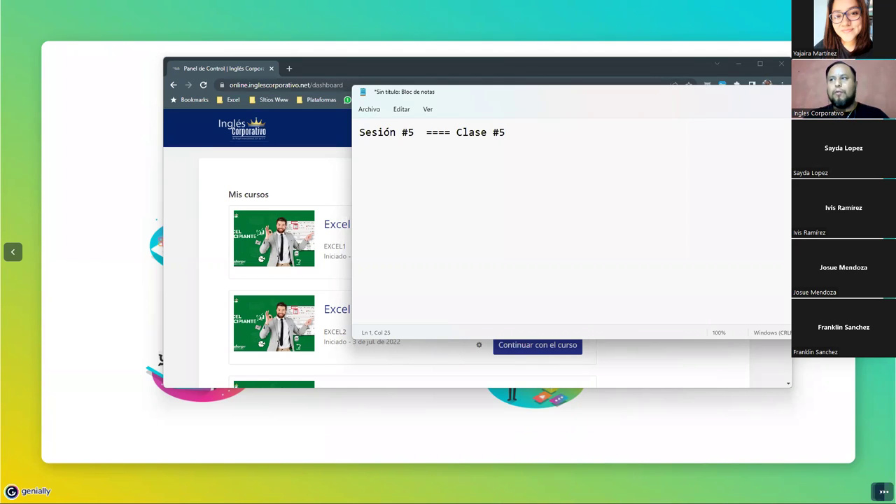
key(Return)
key(Return)
Step: Add the line 'Sección 5 ------ Secciones 1, 2, 3, y 4'
text(Sección )
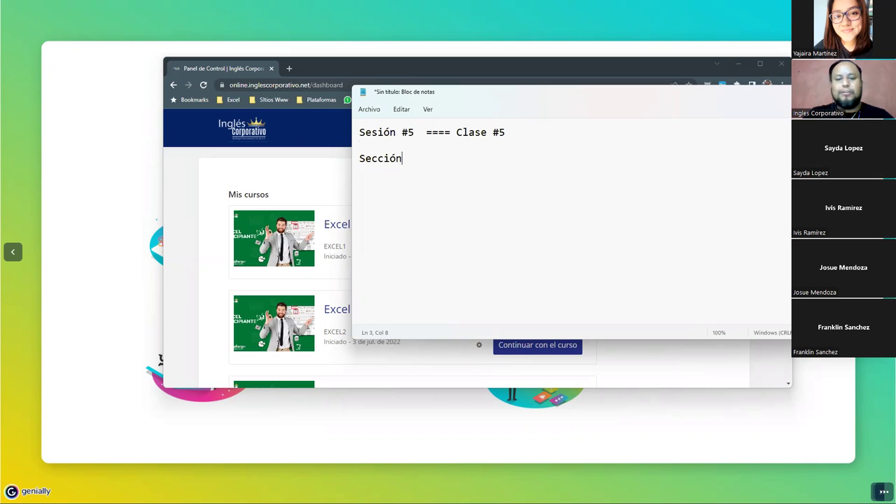
text(5 )
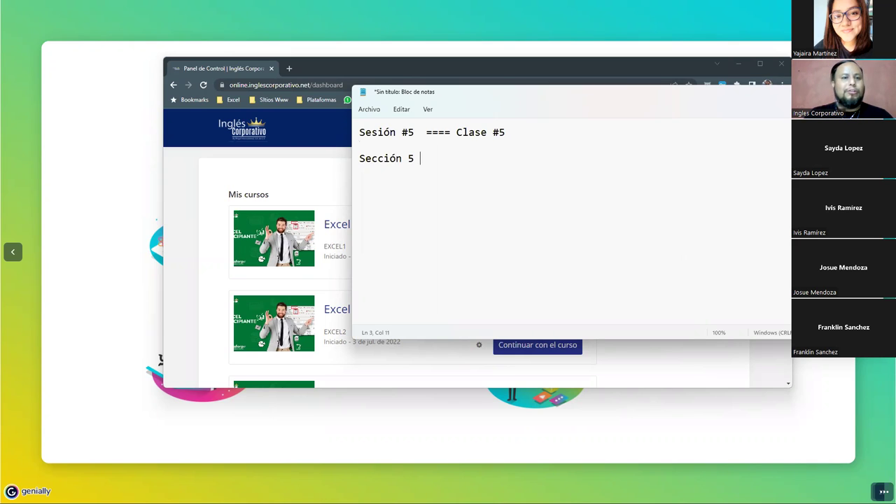
text(------ Se)
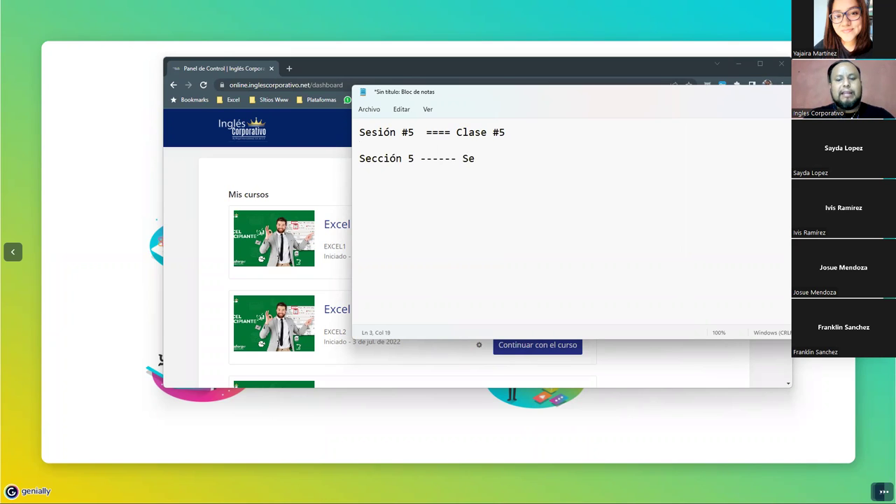
text(cción)
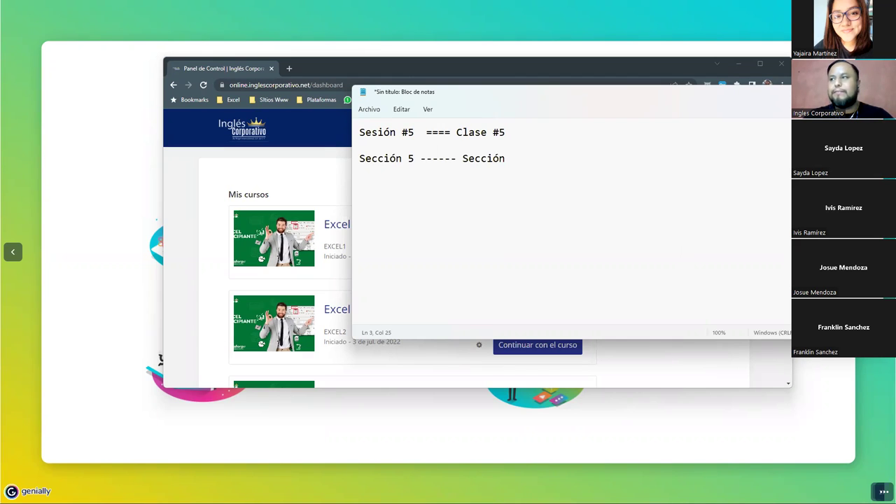
key(BackSpace)
key(BackSpace)
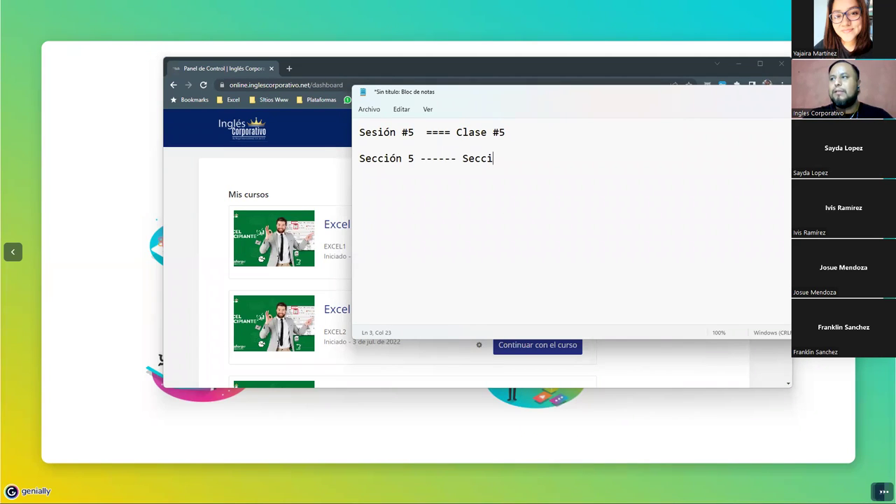
text(ones 4)
key(BackSpace)
text(1, 2,3)
key(BackSpace)
text(3, )
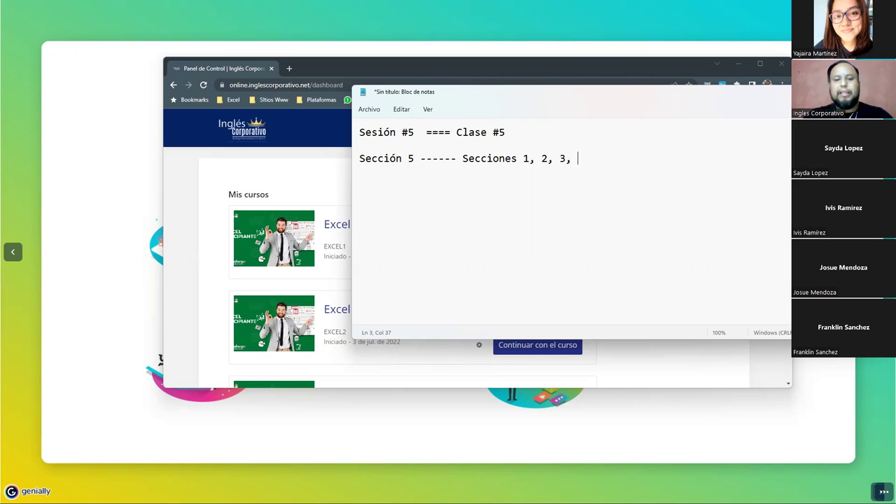
text(y 4)
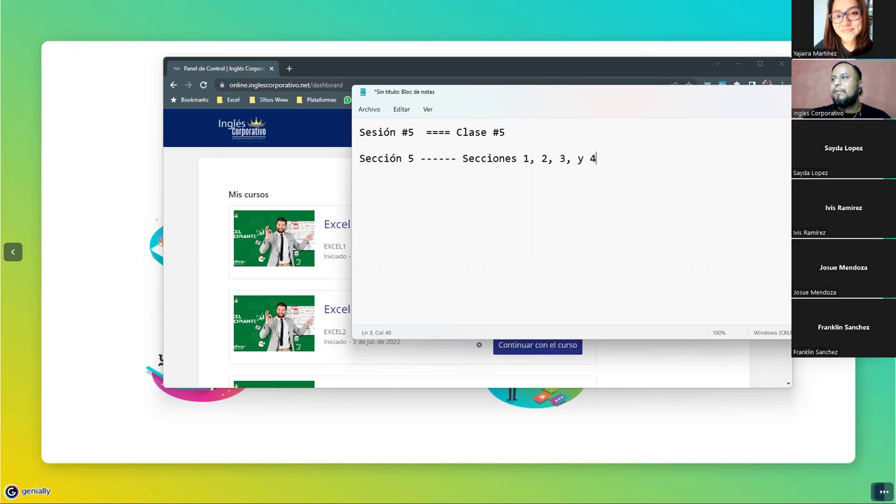
Step: Open the Excel Intermedio course page full-screen, then return to the Notepad notes
click(315, 191)
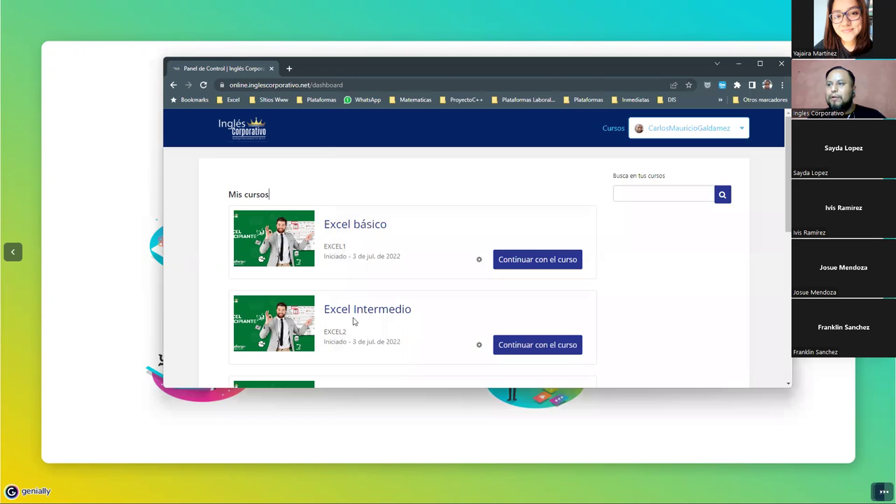
click(353, 317)
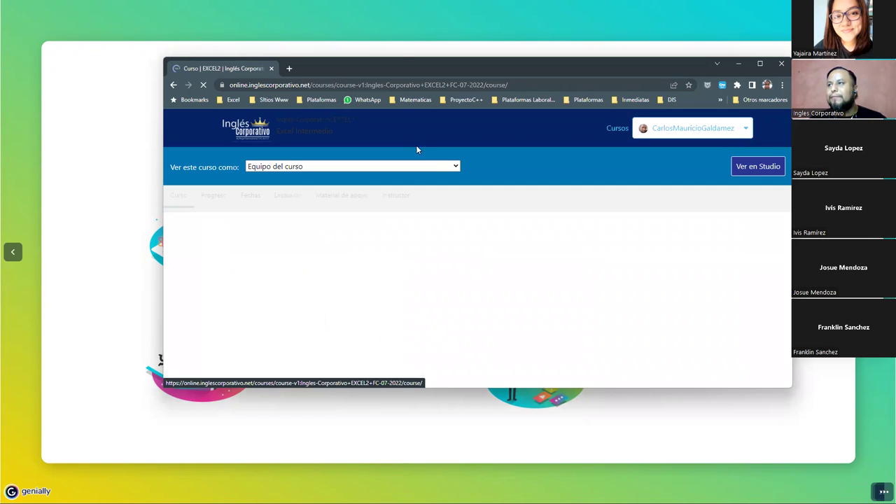
drag(393, 69, 372, 4)
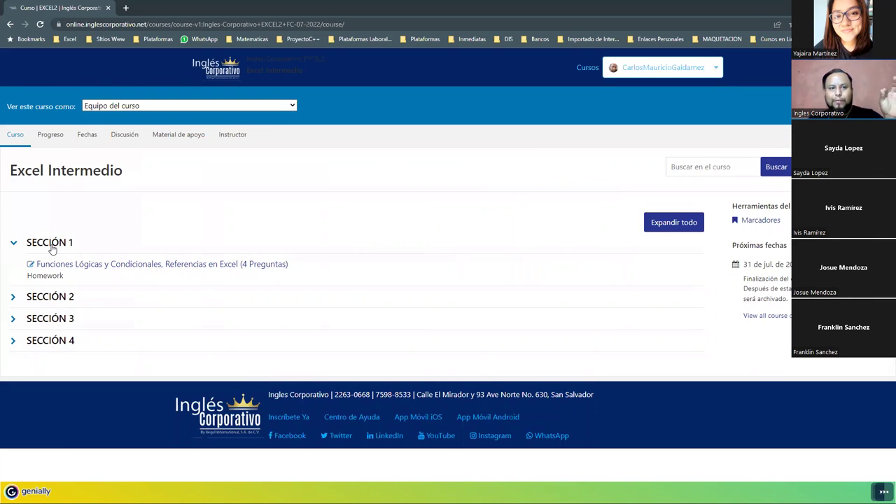
key(alt+Tab)
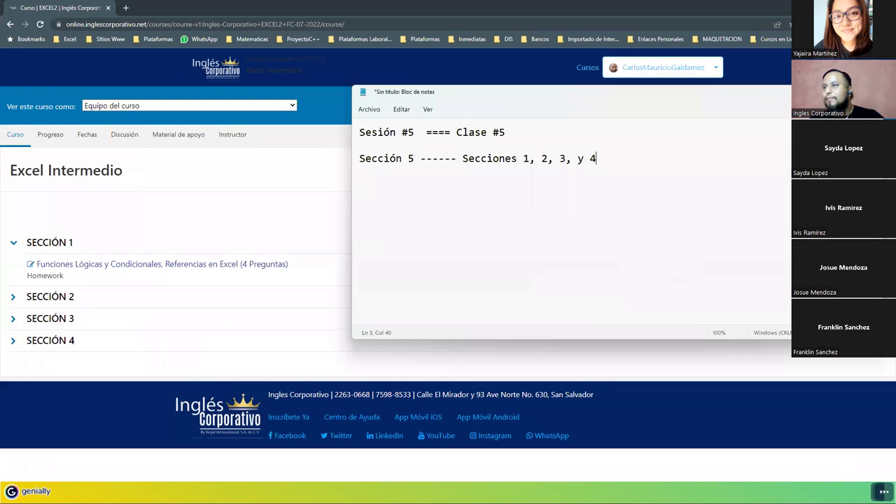
click(374, 182)
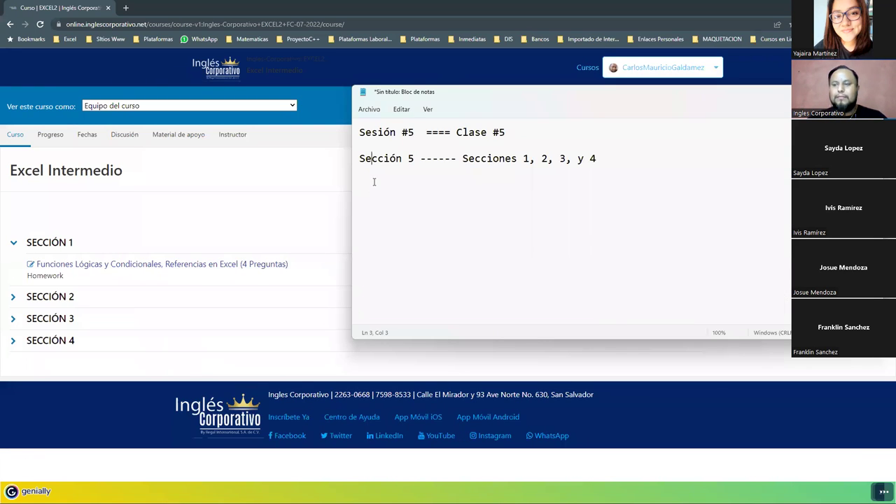